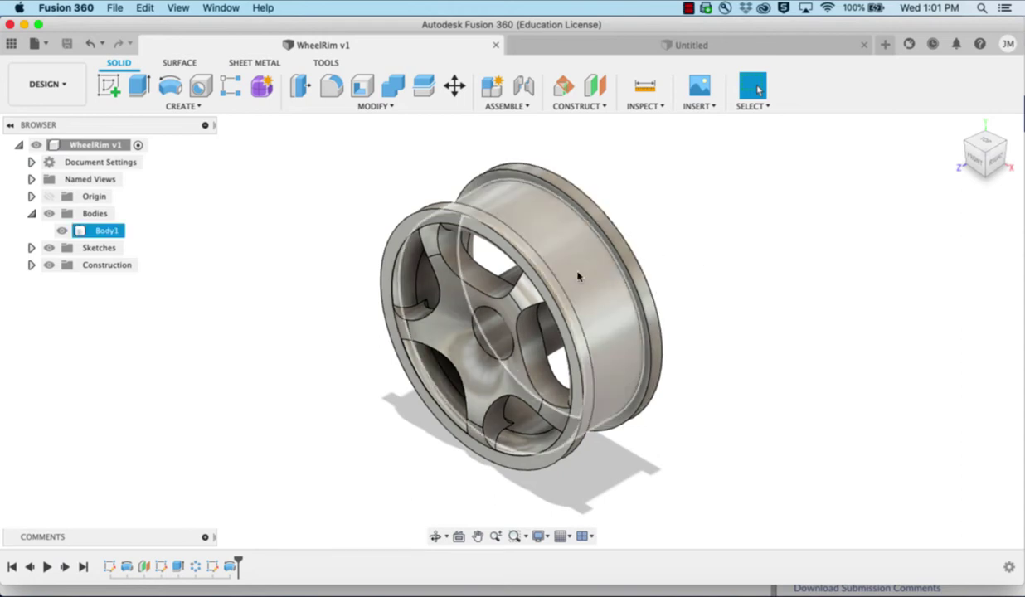
Switch to the empty Untitled design and create a sketch on the vertical YZ plane
{"action": "left_click", "coordinate": [676, 45]}
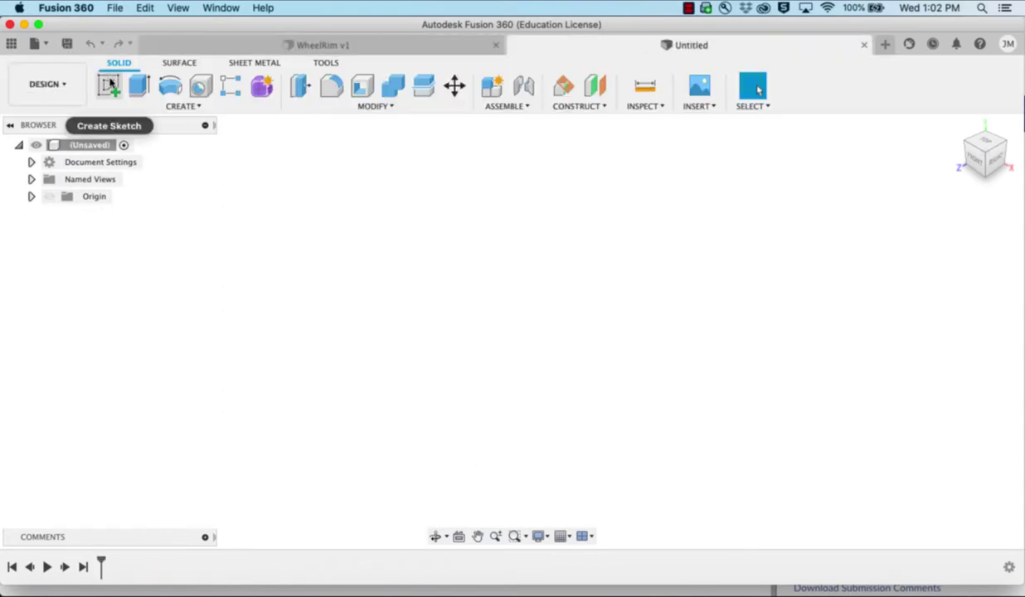
{"action": "left_click", "coordinate": [110, 83]}
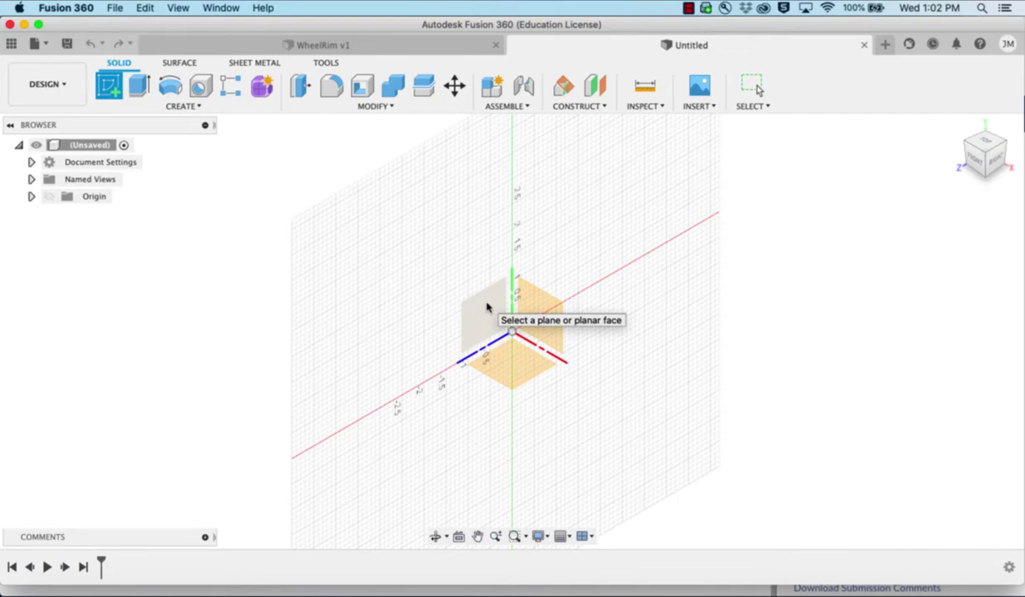
{"action": "left_click", "coordinate": [487, 308]}
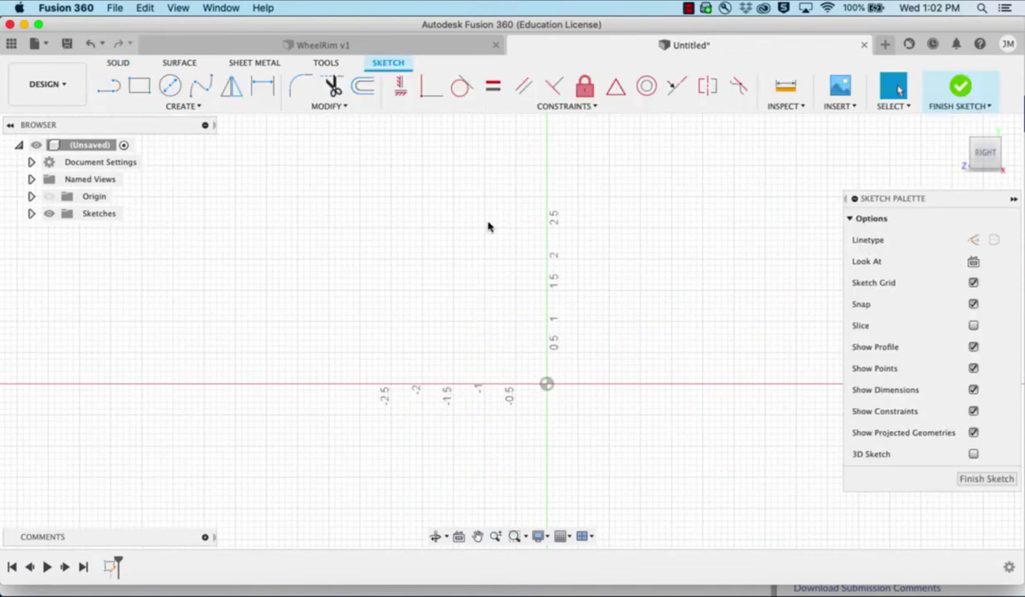
Draw a 0.57 in horizontal line from the origin along the positive side of the axis and place its dimension below it
{"action": "left_click", "coordinate": [108, 85]}
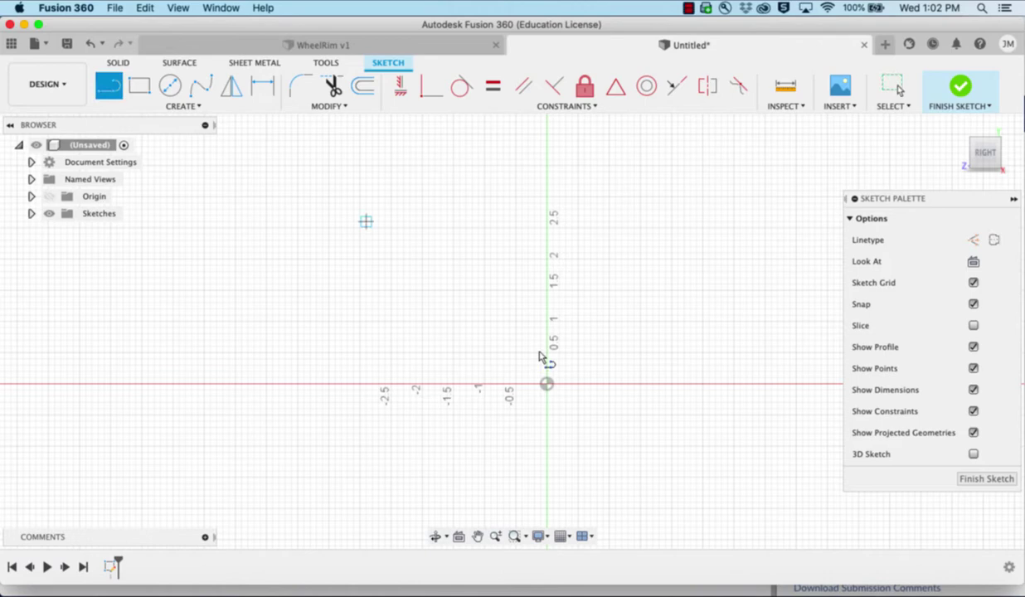
{"action": "left_click", "coordinate": [547, 384]}
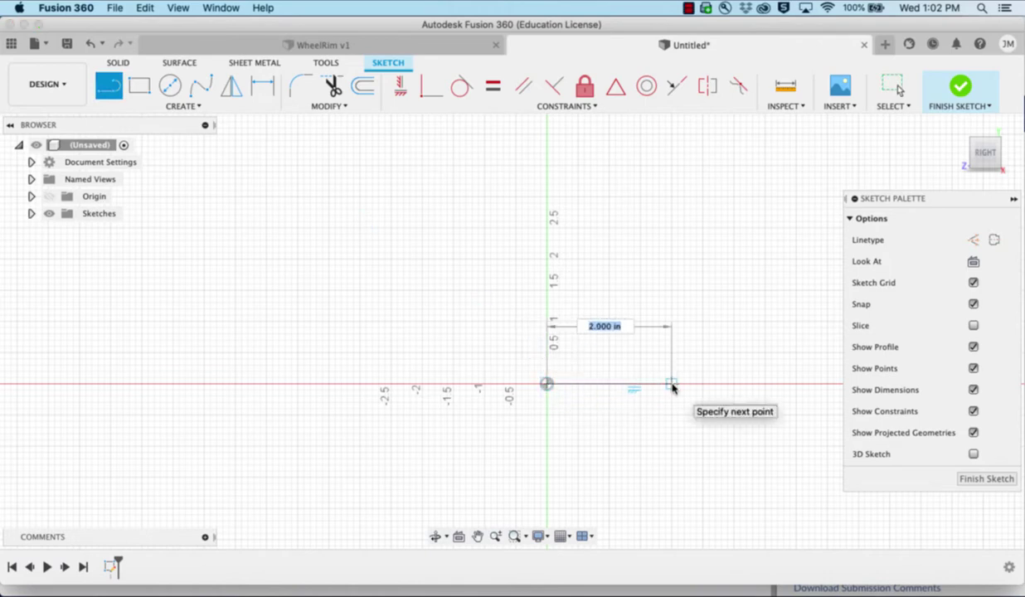
{"action": "type", "text": "1"}
{"action": "key", "text": "Tab"}
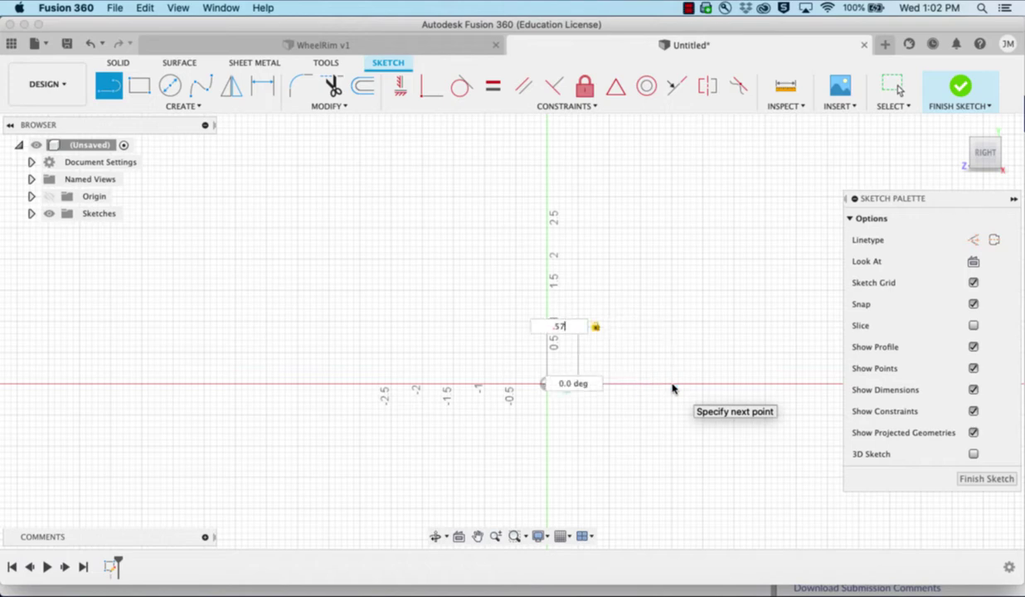
{"action": "key", "text": "Return"}
{"action": "key", "text": "Escape"}
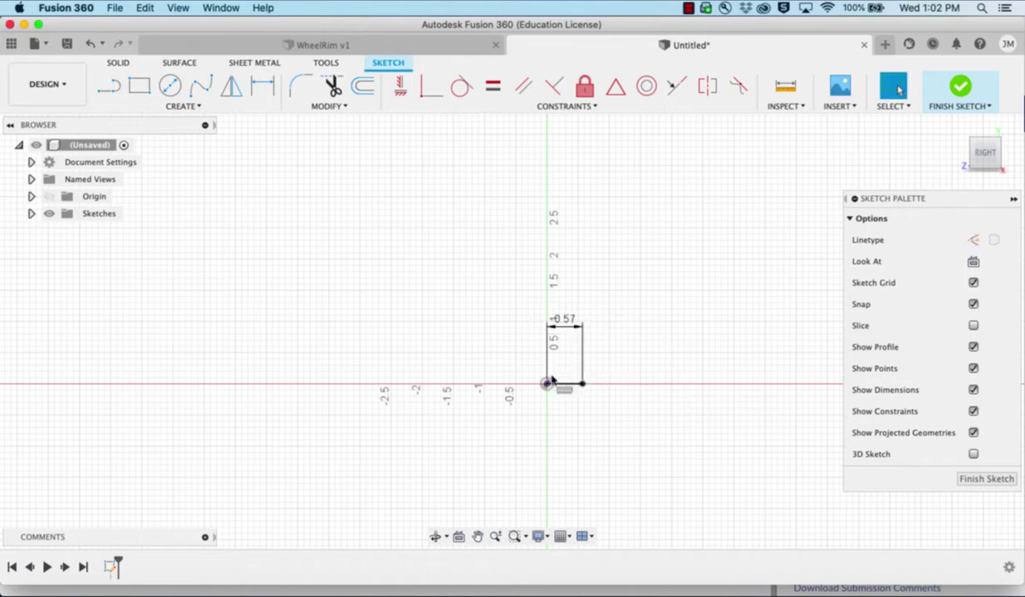
{"action": "scroll", "coordinate": [556, 380], "scroll_direction": "up", "scroll_amount": 4}
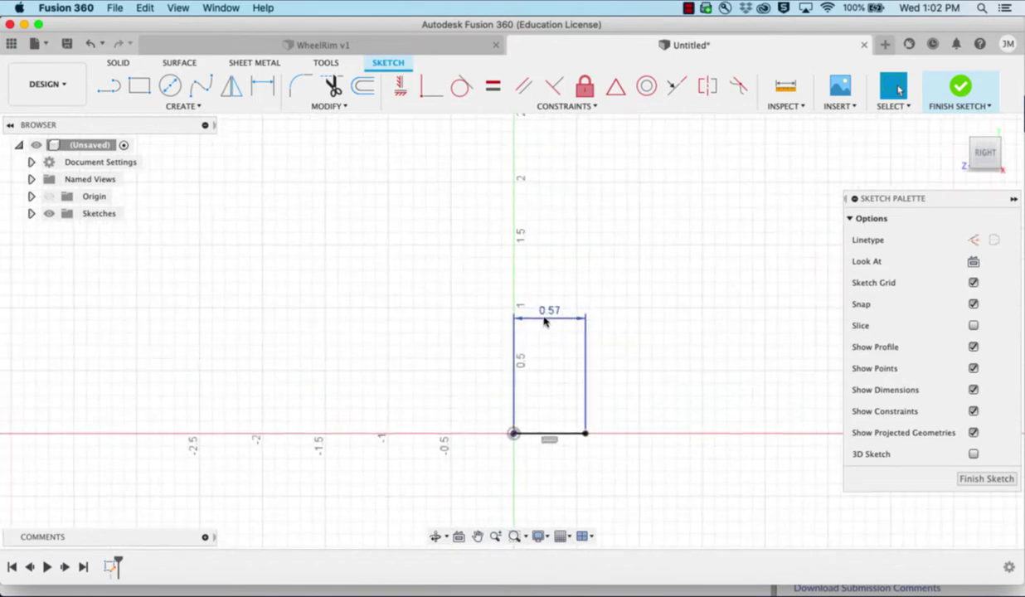
{"action": "left_click_drag", "start_coordinate": [554, 313], "coordinate": [544, 472]}
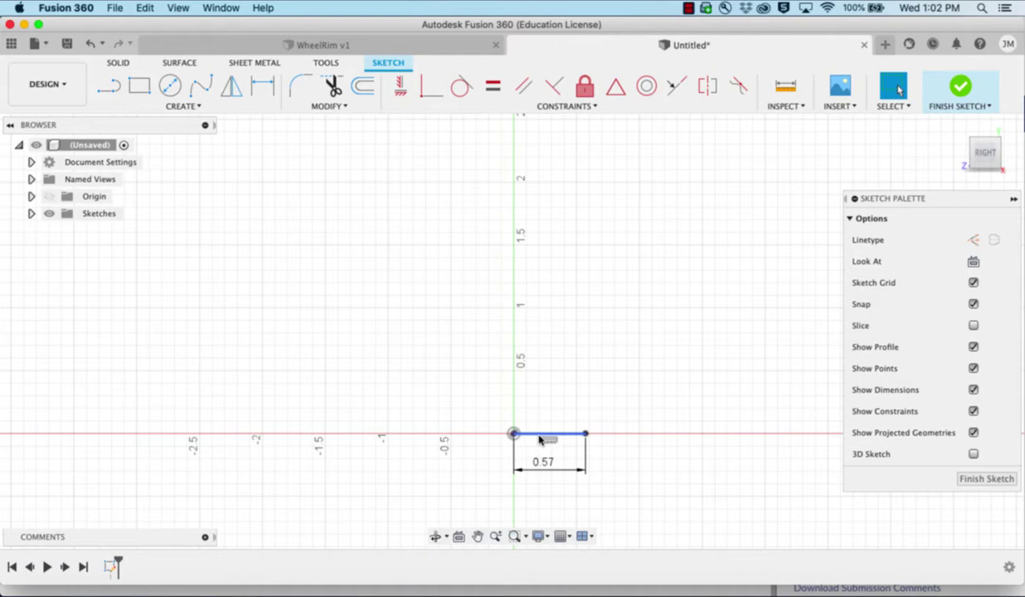
Draw a separate 0.49 in horizontal line a short distance above the first line
{"action": "scroll", "coordinate": [585, 393], "scroll_direction": "down", "scroll_amount": 3}
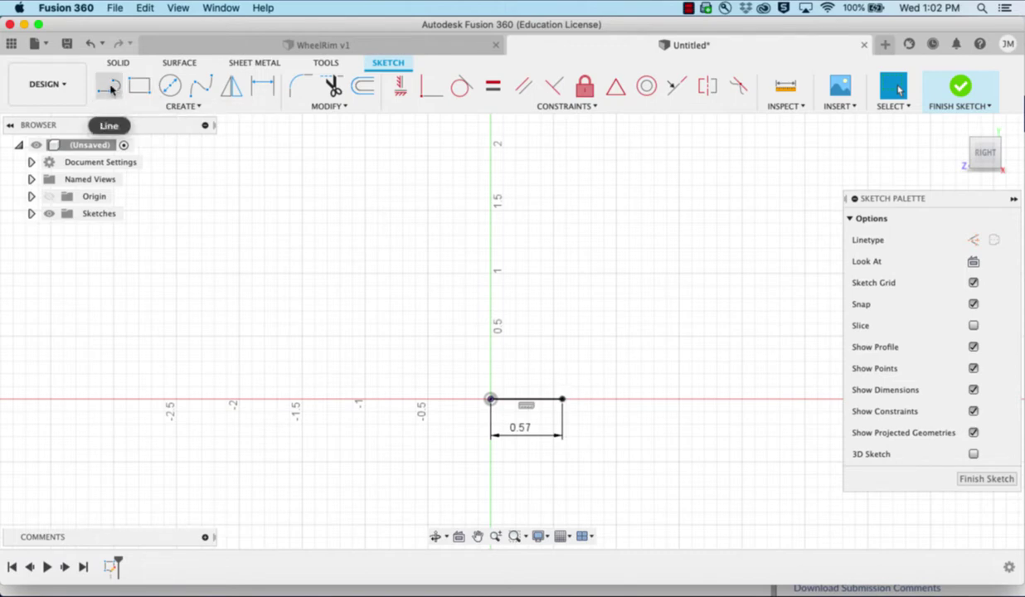
{"action": "left_click", "coordinate": [111, 89]}
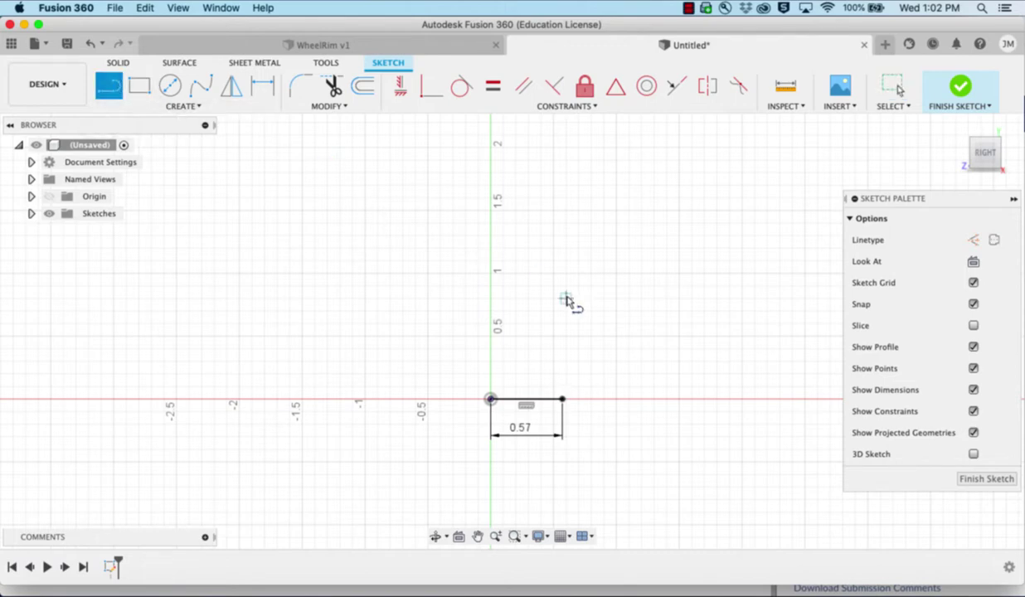
{"action": "left_click", "coordinate": [565, 370]}
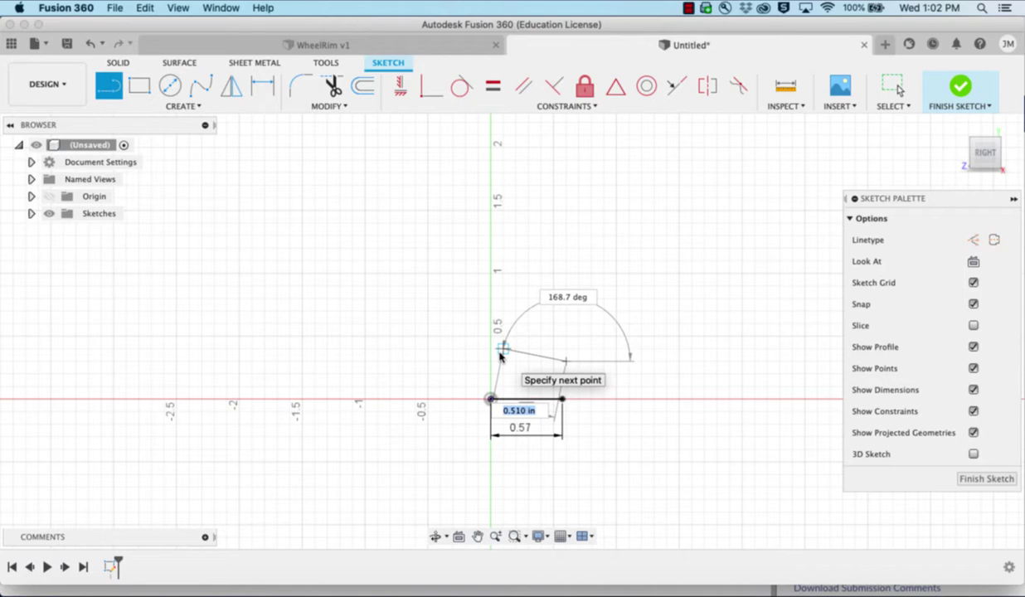
{"action": "key", "text": "BackSpace"}
{"action": "type", "text": ".49"}
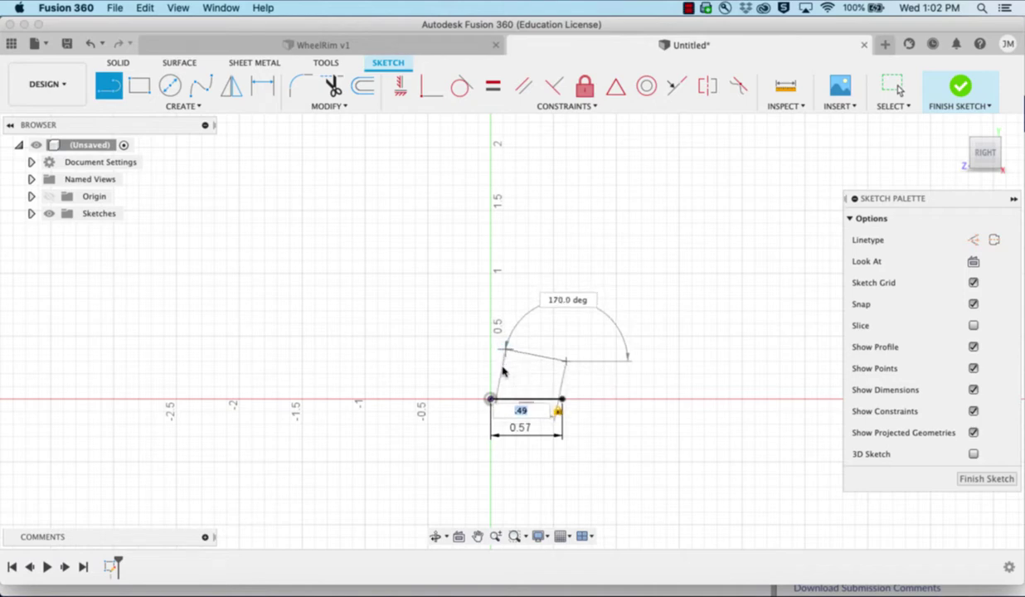
{"action": "key", "text": "Tab"}
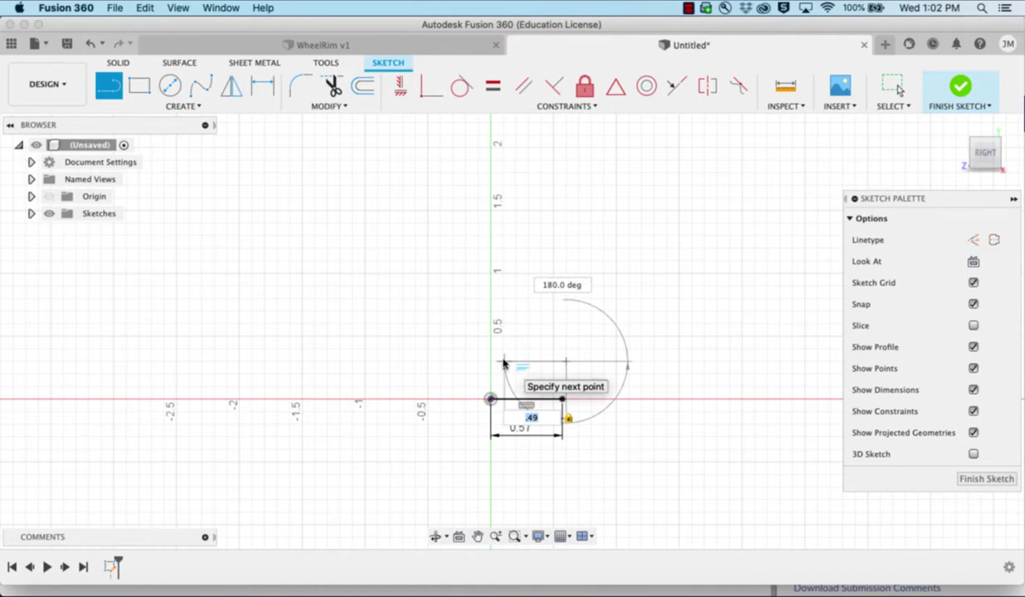
{"action": "left_click", "coordinate": [504, 363]}
{"action": "key", "text": "Escape"}
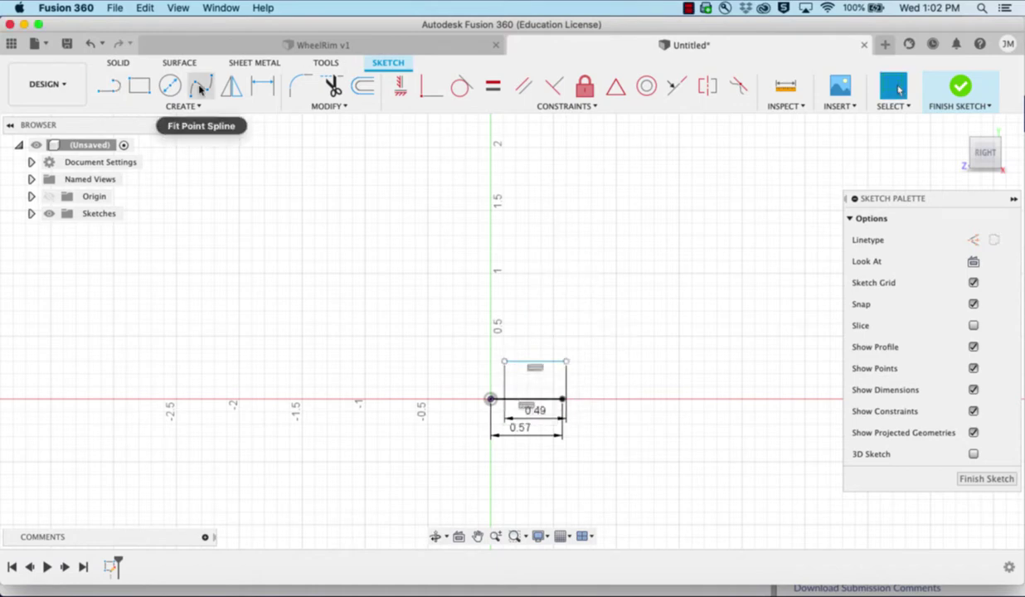
Dimension the horizontal distance from the origin to the right endpoint of the upper line as 0.57 in
{"action": "left_click", "coordinate": [262, 86]}
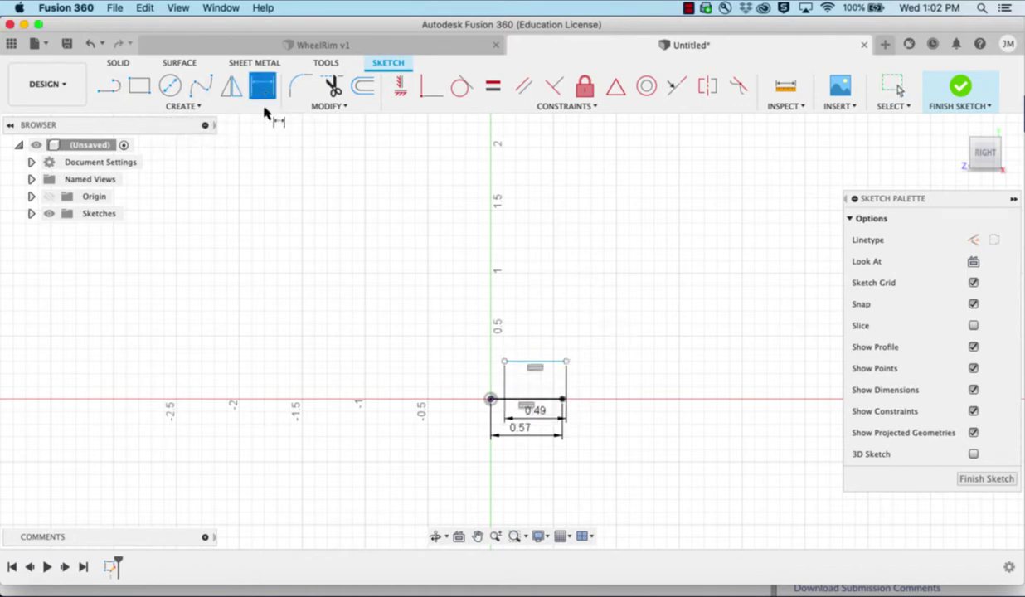
{"action": "left_click", "coordinate": [490, 400]}
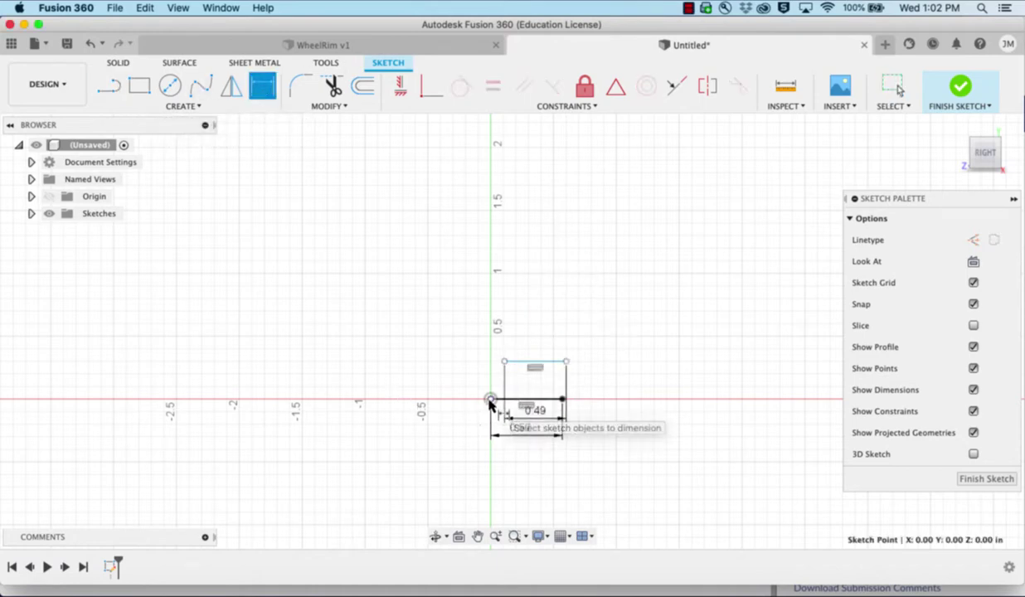
{"action": "left_click", "coordinate": [566, 363]}
{"action": "left_click", "coordinate": [547, 471]}
{"action": "left_click", "coordinate": [547, 471]}
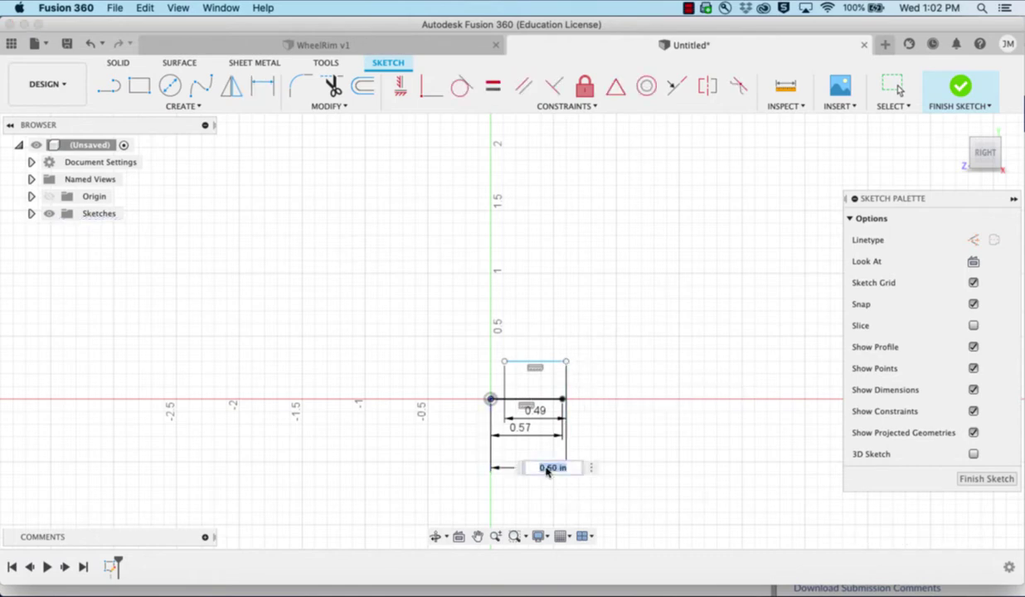
{"action": "key", "text": "BackSpace"}
{"action": "type", "text": ".57"}
{"action": "key", "text": "Return"}
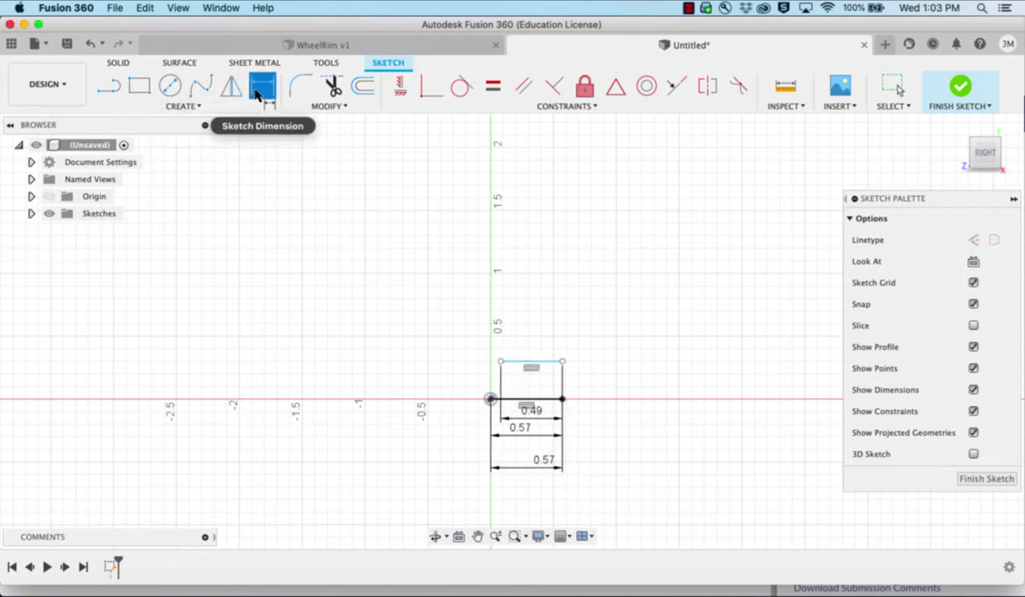
Dimension the vertical distance between the origin and the 0.49 in line as 0.15 in
{"action": "left_click", "coordinate": [533, 362]}
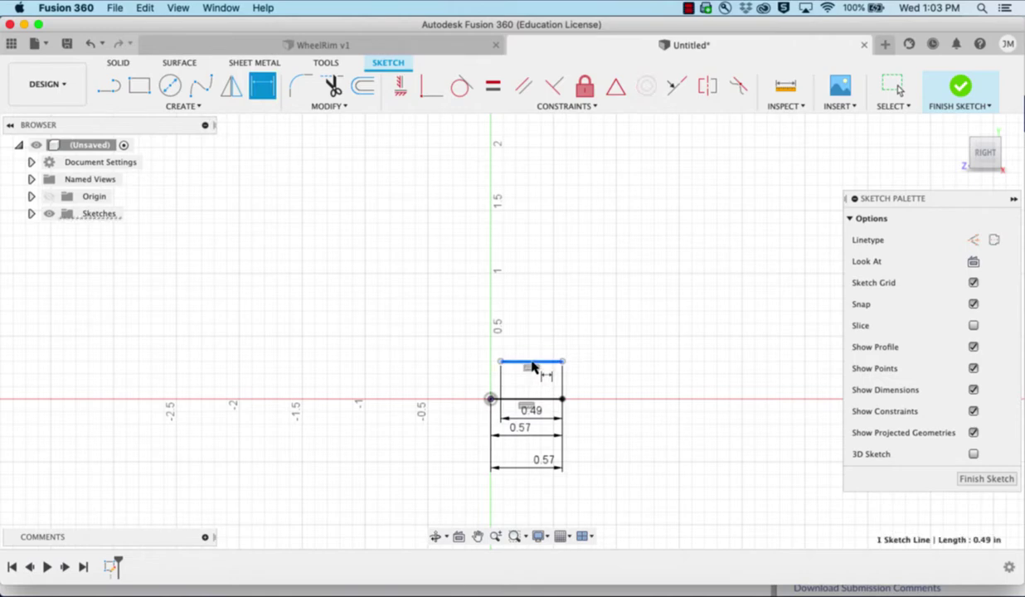
{"action": "left_click", "coordinate": [490, 400]}
{"action": "left_click", "coordinate": [600, 387]}
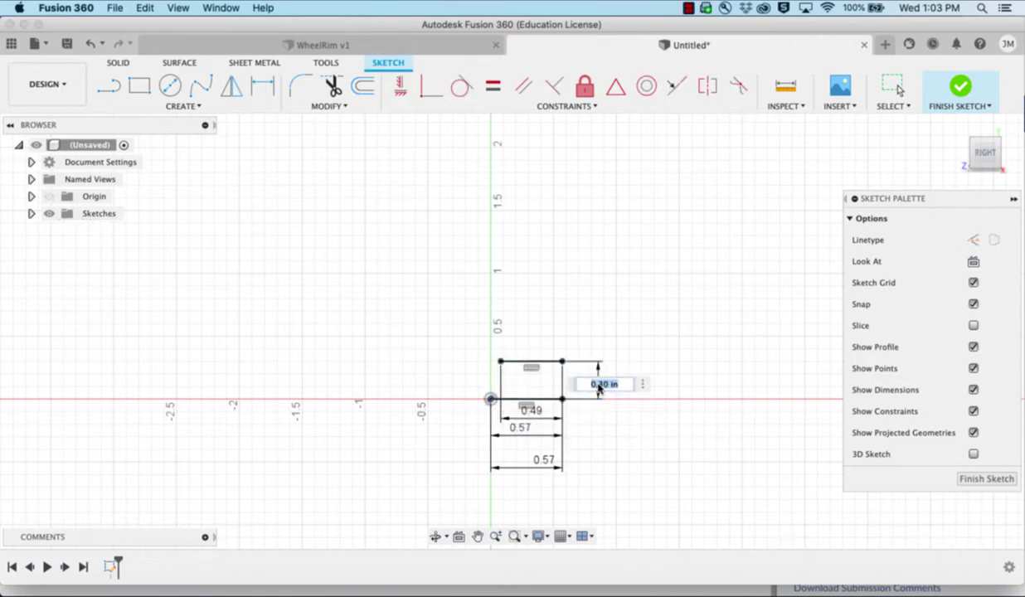
{"action": "type", "text": "15"}
{"action": "key", "text": "Return"}
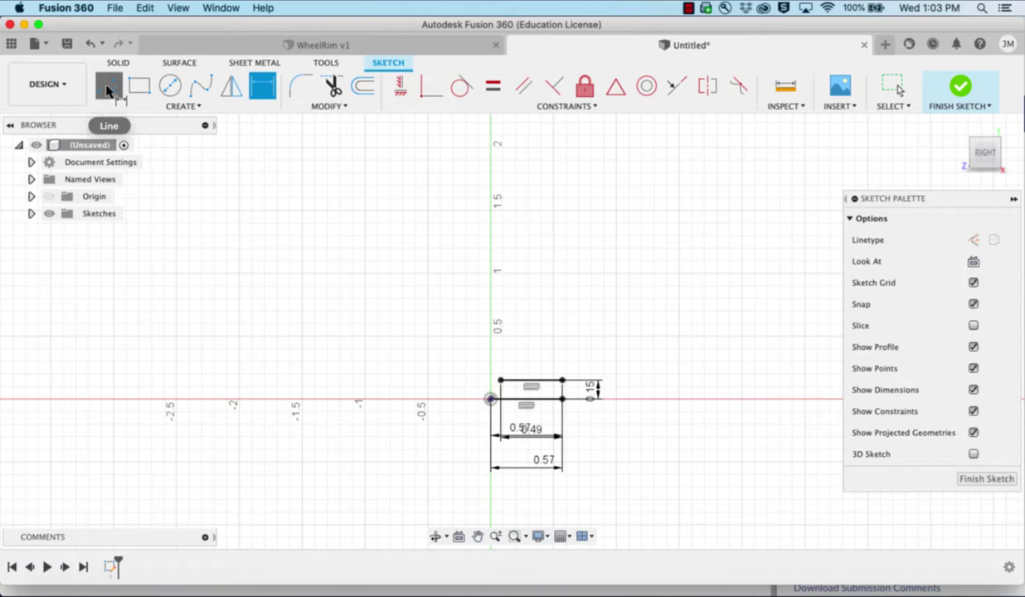
Draw a 0.09 in vertical line upward from the right endpoint of the 0.49 in line
{"action": "left_click", "coordinate": [108, 88]}
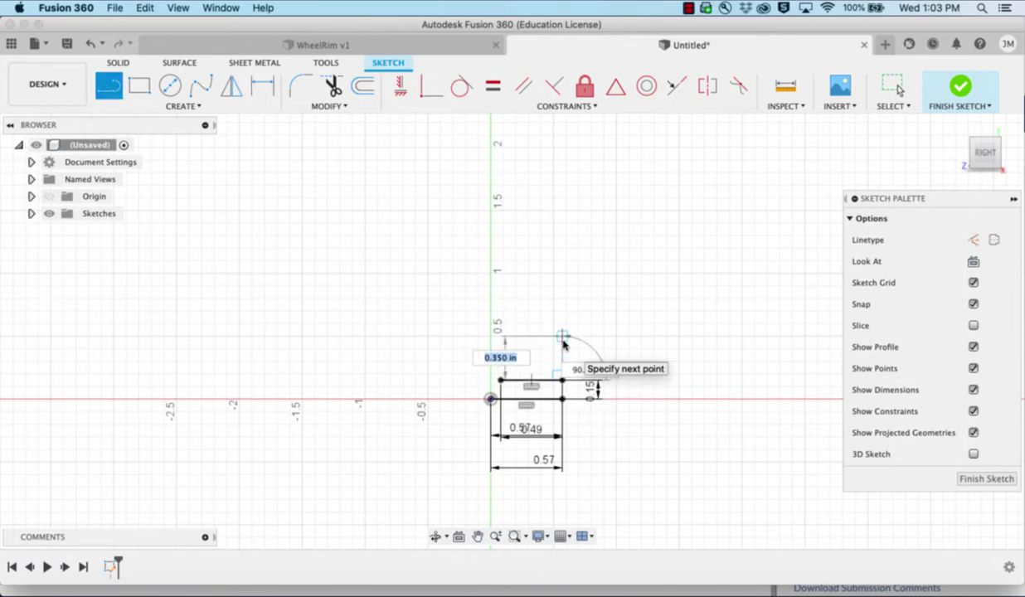
{"action": "key", "text": "BackSpace"}
{"action": "type", "text": ".09"}
{"action": "key", "text": "Tab"}
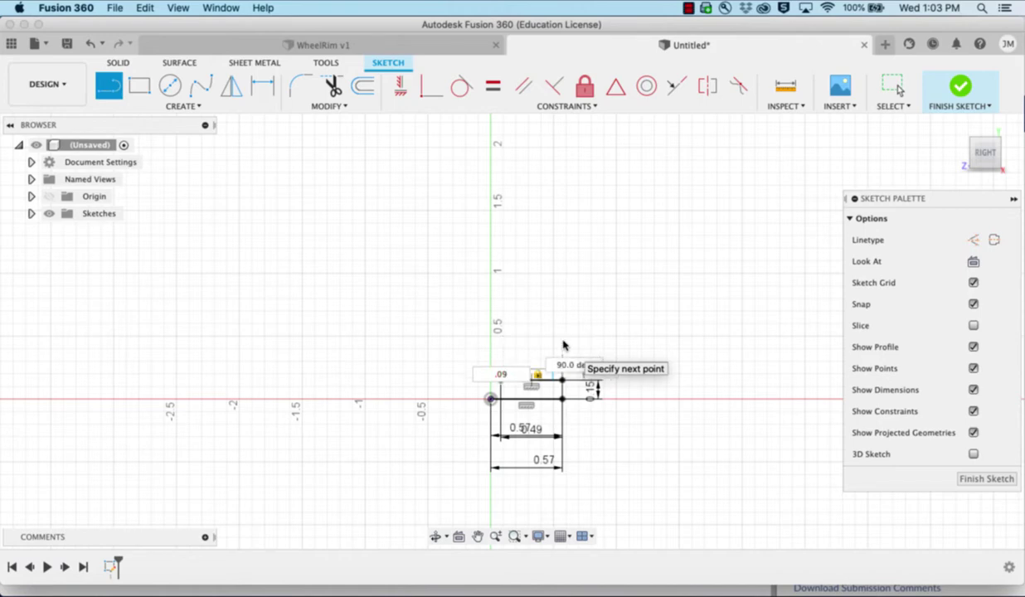
{"action": "key", "text": "Return"}
{"action": "key", "text": "Escape"}
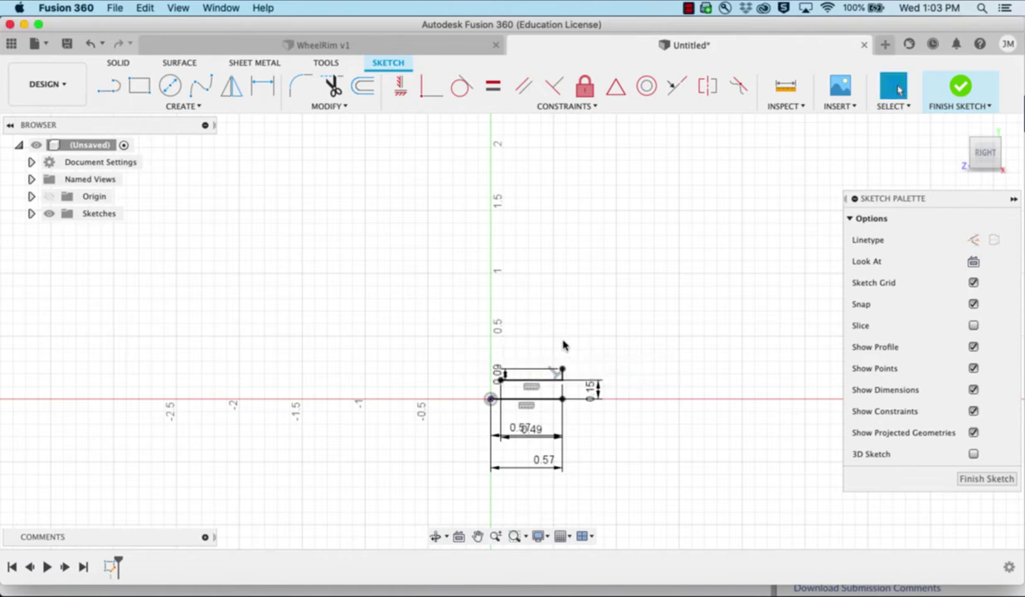
Draw a 0.37 in horizontal line leftward from the upper end of the short vertical line
{"action": "scroll", "coordinate": [563, 345], "scroll_direction": "up", "scroll_amount": 5}
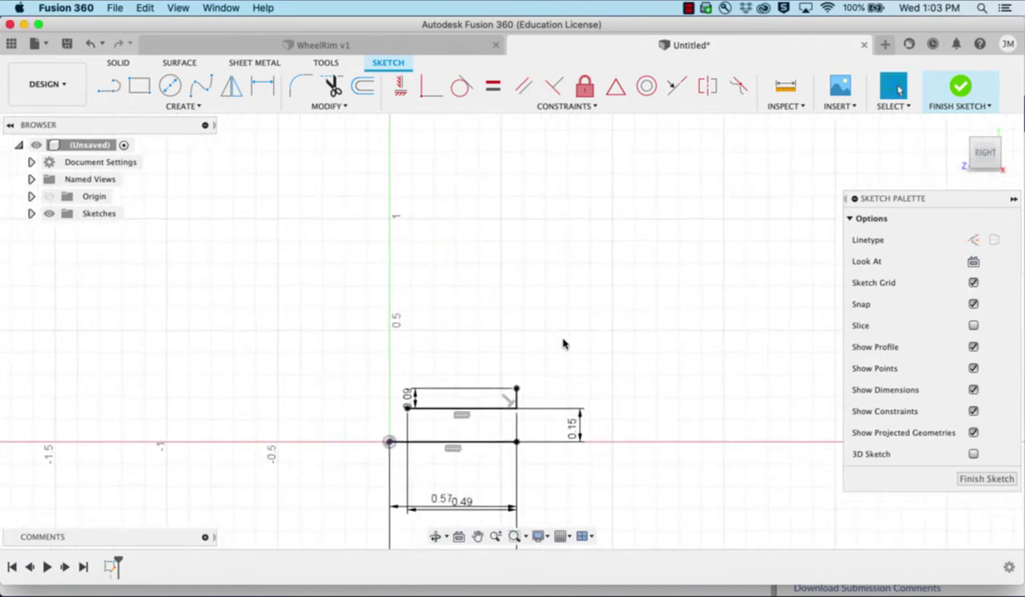
{"action": "scroll", "coordinate": [563, 345], "scroll_direction": "down", "scroll_amount": 3}
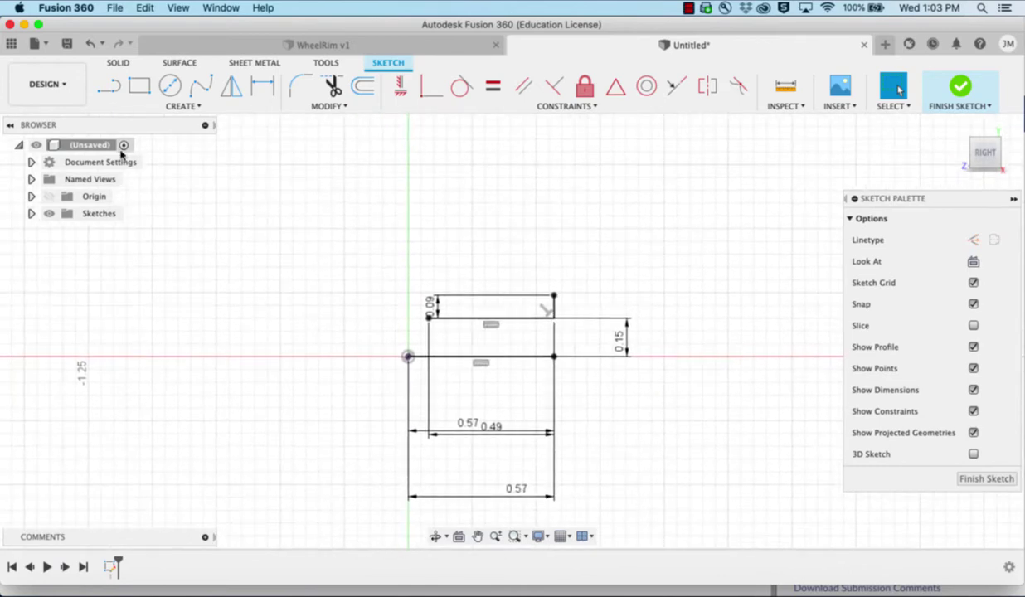
{"action": "left_click", "coordinate": [109, 85]}
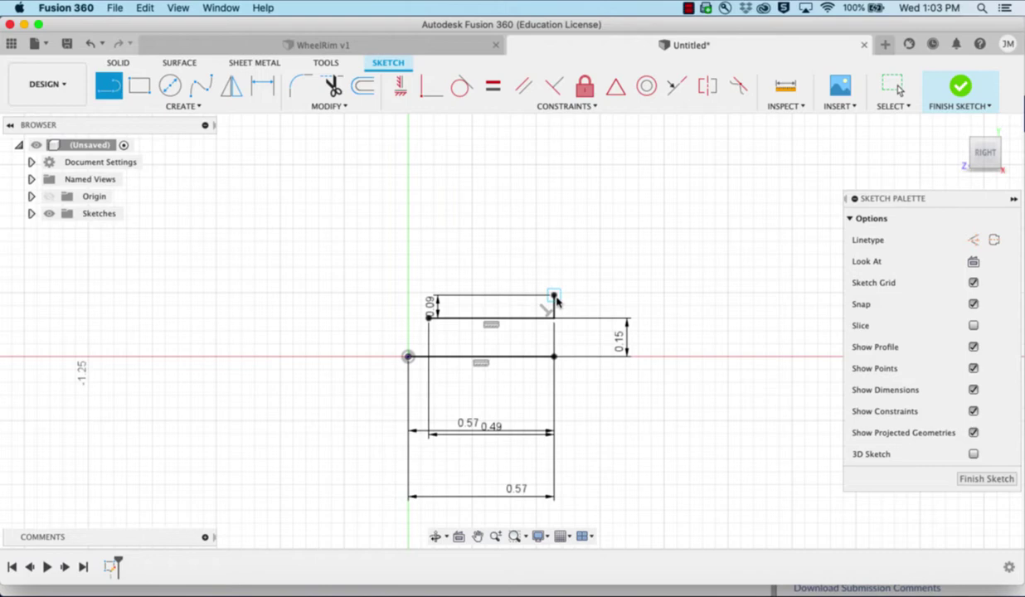
{"action": "left_click_drag", "start_coordinate": [554, 297], "coordinate": [438, 294]}
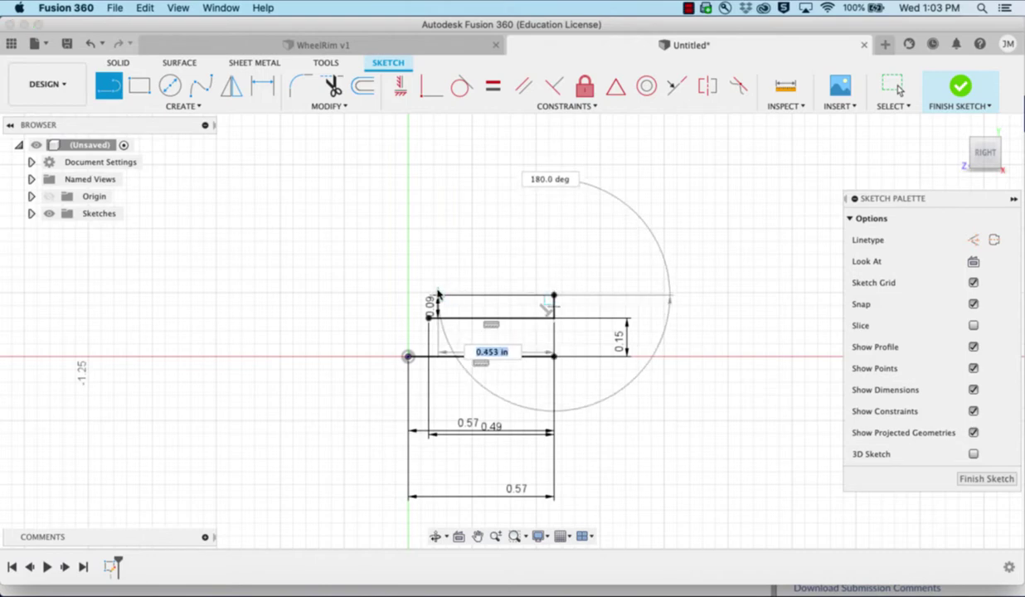
{"action": "type", "text": "1"}
{"action": "type", "text": "7"}
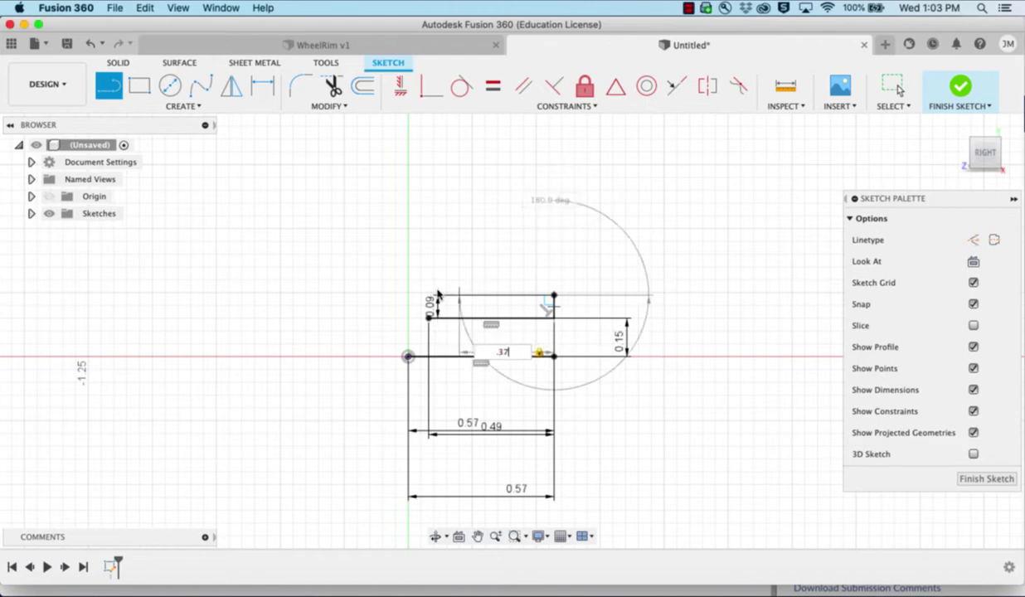
{"action": "key", "text": "Escape"}
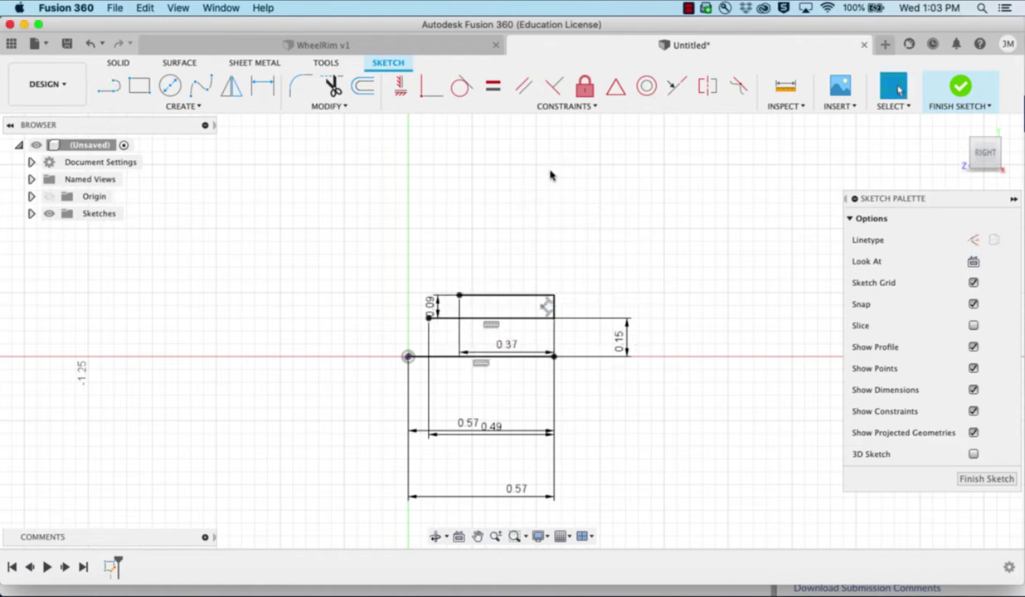
Draw a separate 0.45 in horizontal line above the existing profile lines
{"action": "left_click", "coordinate": [108, 85]}
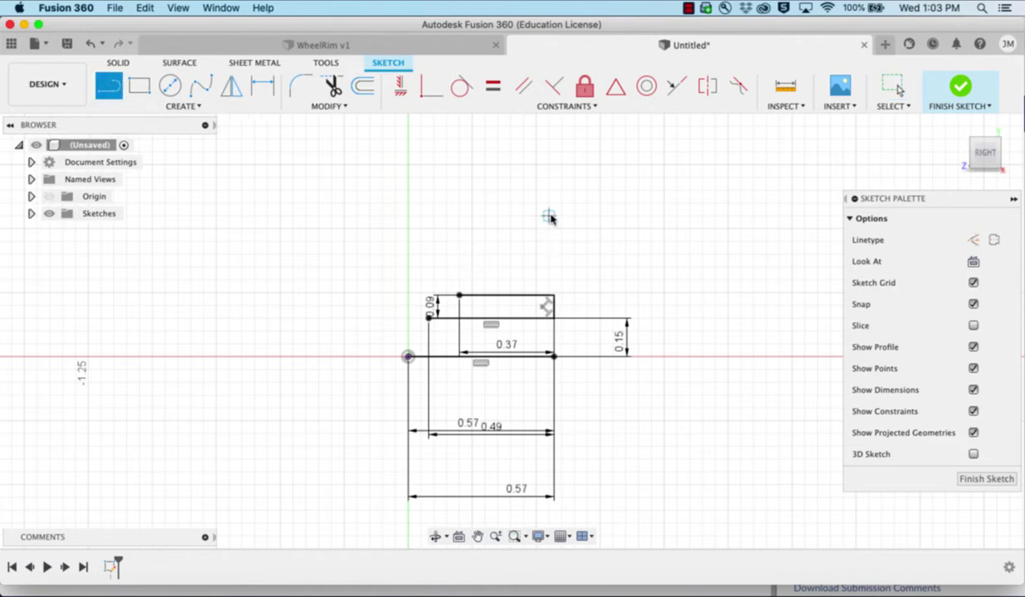
{"action": "mouse_move", "coordinate": [550, 217]}
{"action": "left_mouse_down"}
{"action": "mouse_move", "coordinate": [408, 218]}
{"action": "mouse_move", "coordinate": [444, 218]}
{"action": "left_mouse_up"}
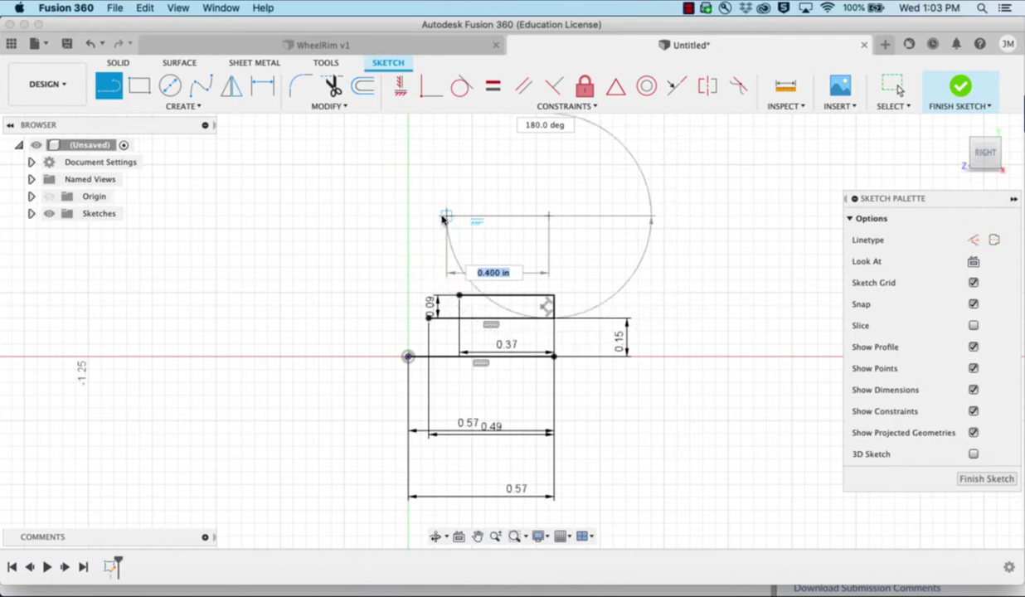
{"action": "key", "text": "BackSpace"}
{"action": "type", "text": ".45"}
{"action": "key", "text": "Return"}
{"action": "key", "text": "Escape"}
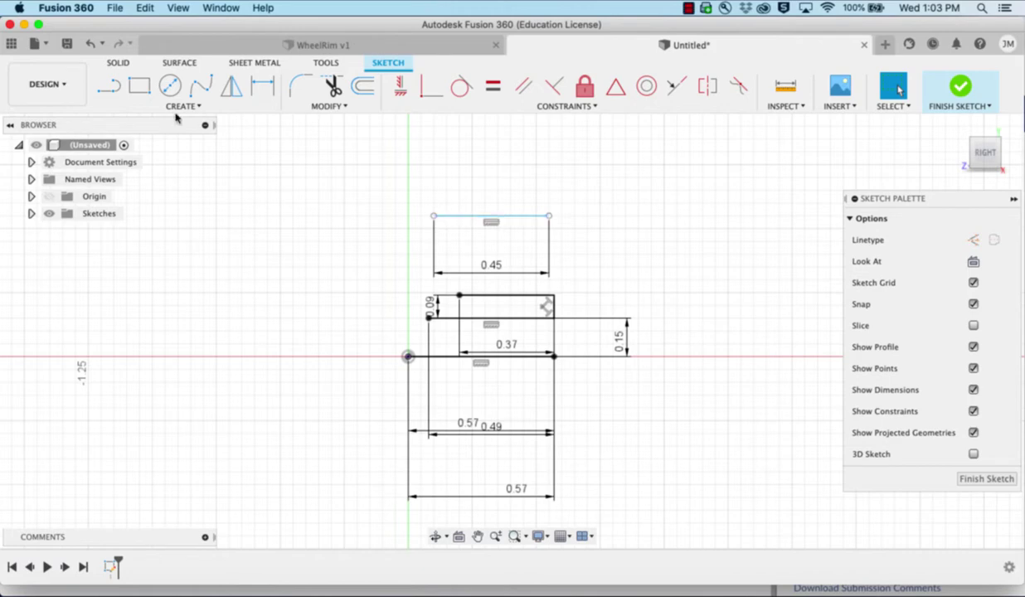
Dimension the horizontal distance between the origin and the right endpoint of the 0.45 in line as 0.57 in
{"action": "left_click", "coordinate": [262, 85]}
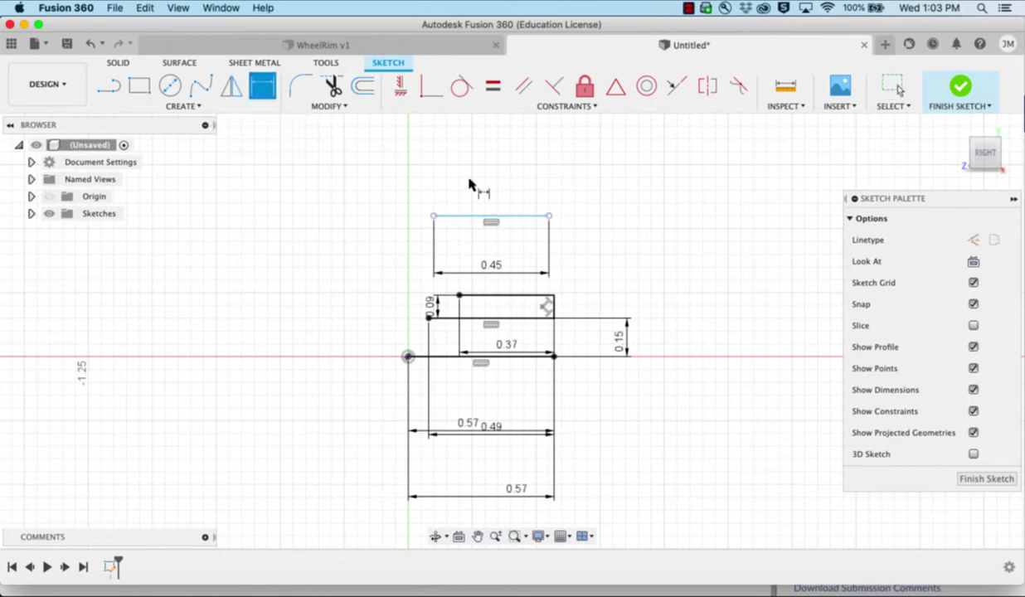
{"action": "left_click", "coordinate": [549, 216]}
{"action": "left_click", "coordinate": [408, 357]}
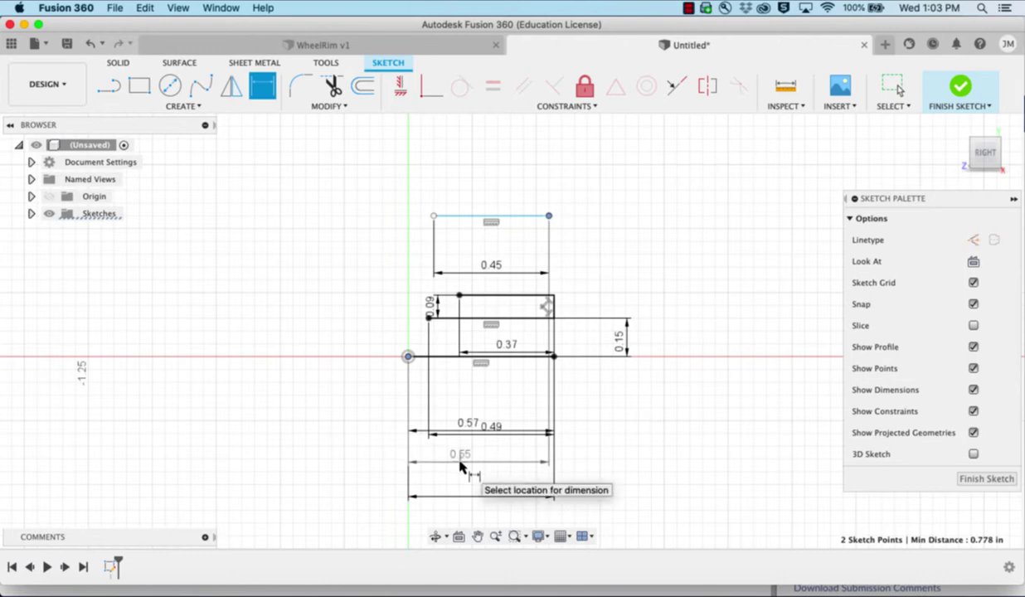
{"action": "left_click", "coordinate": [460, 465]}
{"action": "key", "text": "BackSpace"}
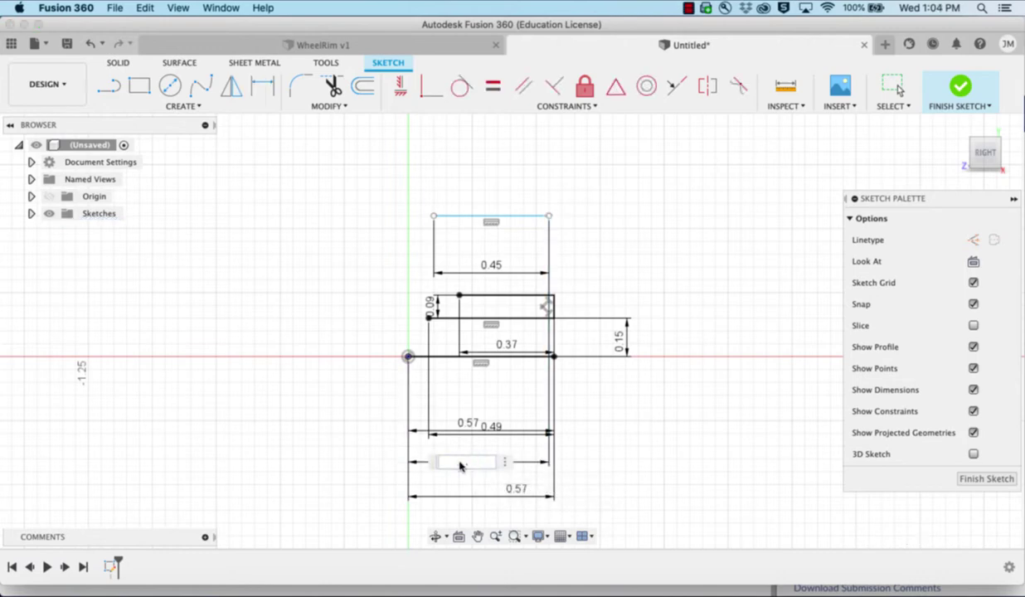
{"action": "type", "text": ".57"}
{"action": "key", "text": "Return"}
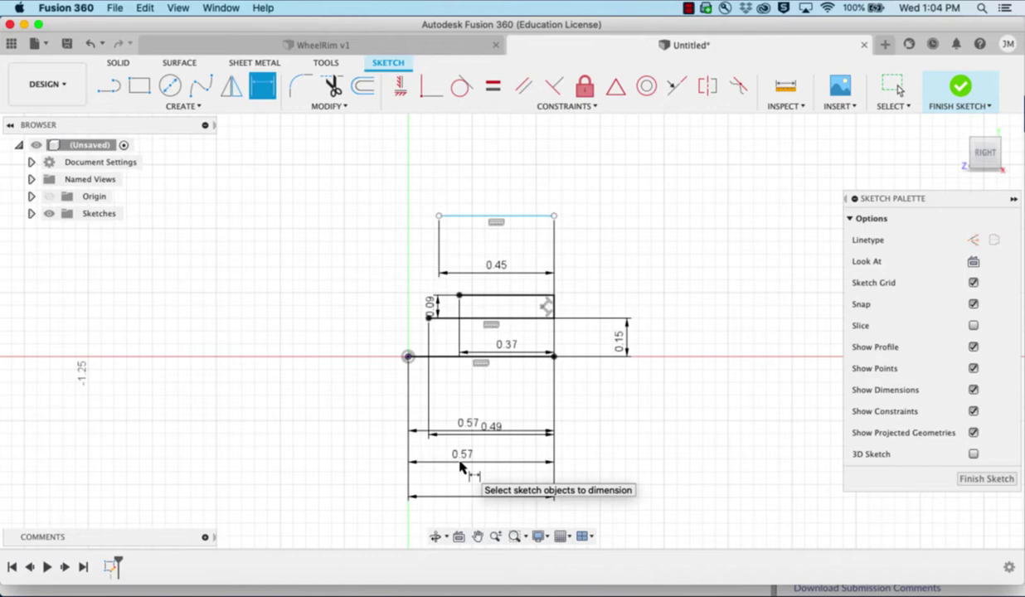
Draw a 0.15 in vertical line upward from the right endpoint of the 0.45 in line
{"action": "left_click", "coordinate": [103, 88]}
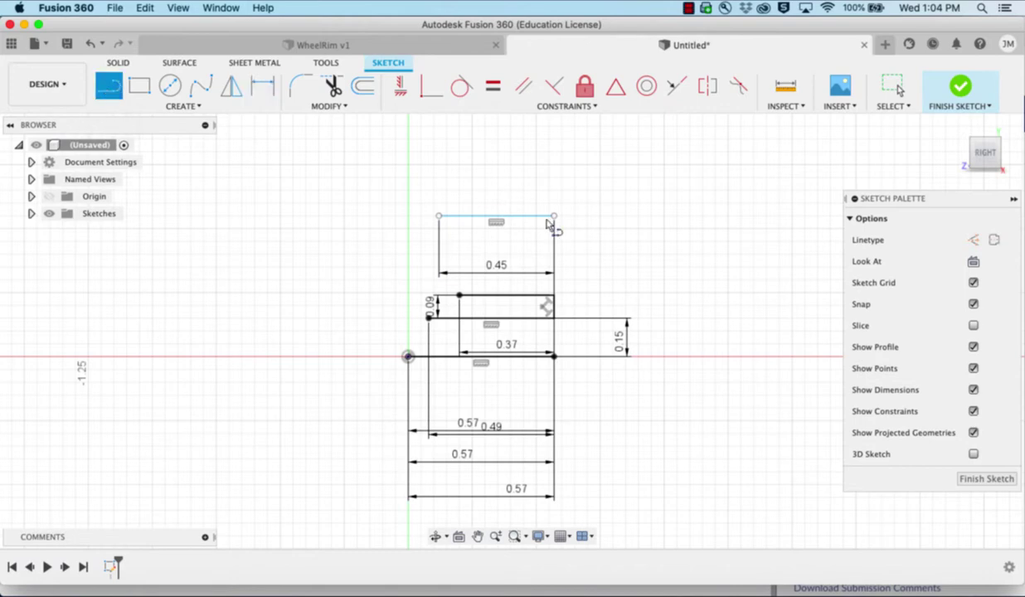
{"action": "left_click", "coordinate": [554, 216]}
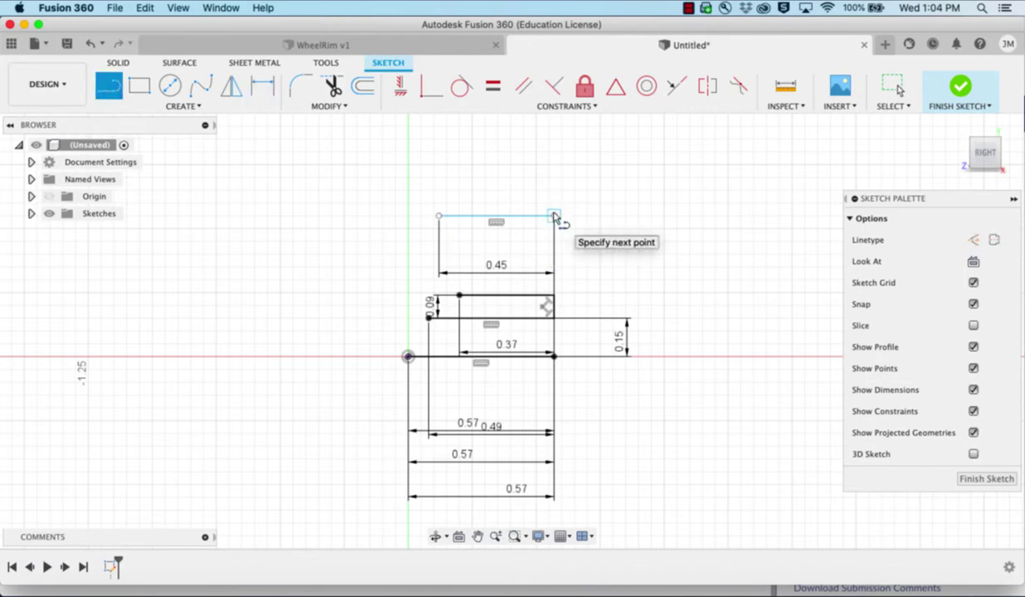
{"action": "key", "text": "BackSpace"}
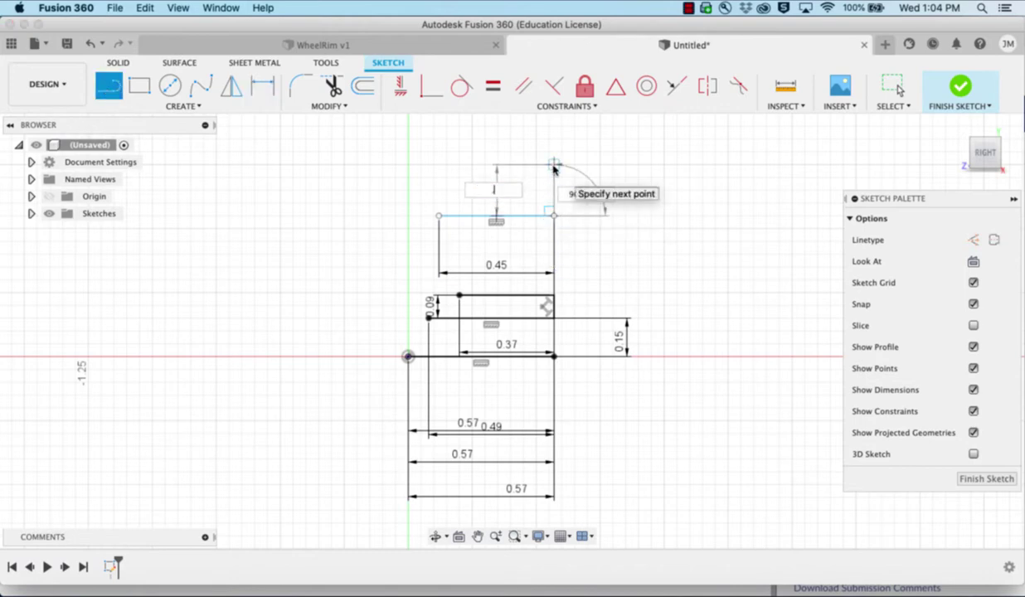
{"action": "type", "text": ".15"}
{"action": "key", "text": "Tab"}
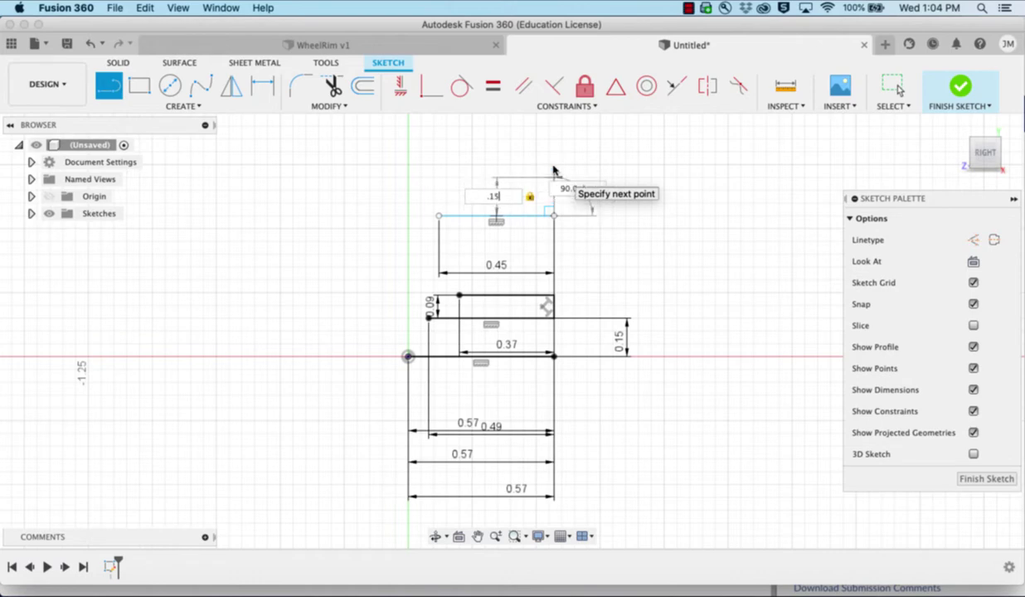
{"action": "key", "text": "Return"}
{"action": "key", "text": "Escape"}
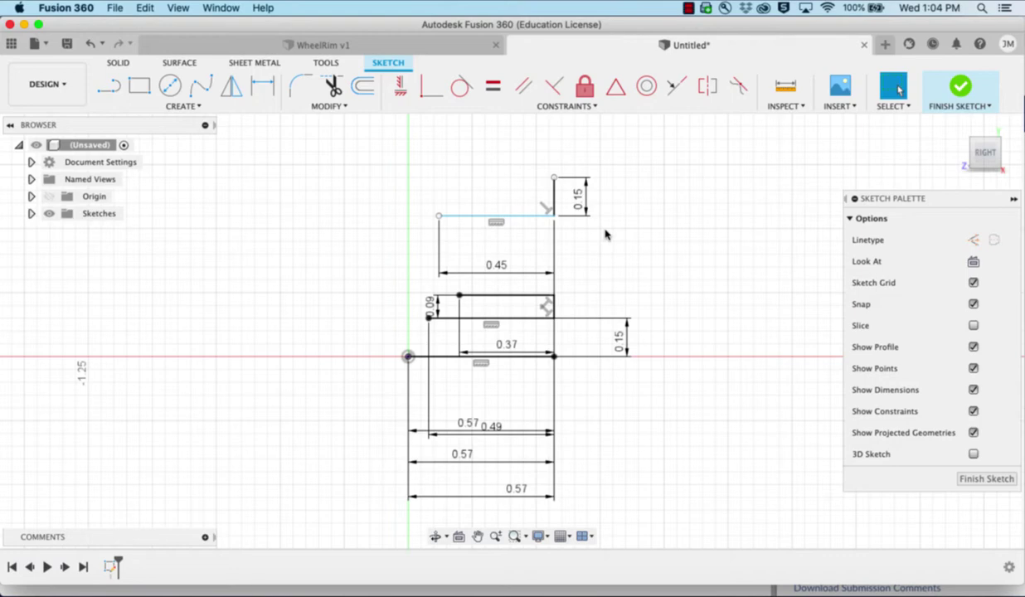
Draw a 0.08 in horizontal line leftward from the upper end of the 0.15 in line and place its dimension above it
{"action": "left_click", "coordinate": [109, 85]}
{"action": "left_click", "coordinate": [554, 177]}
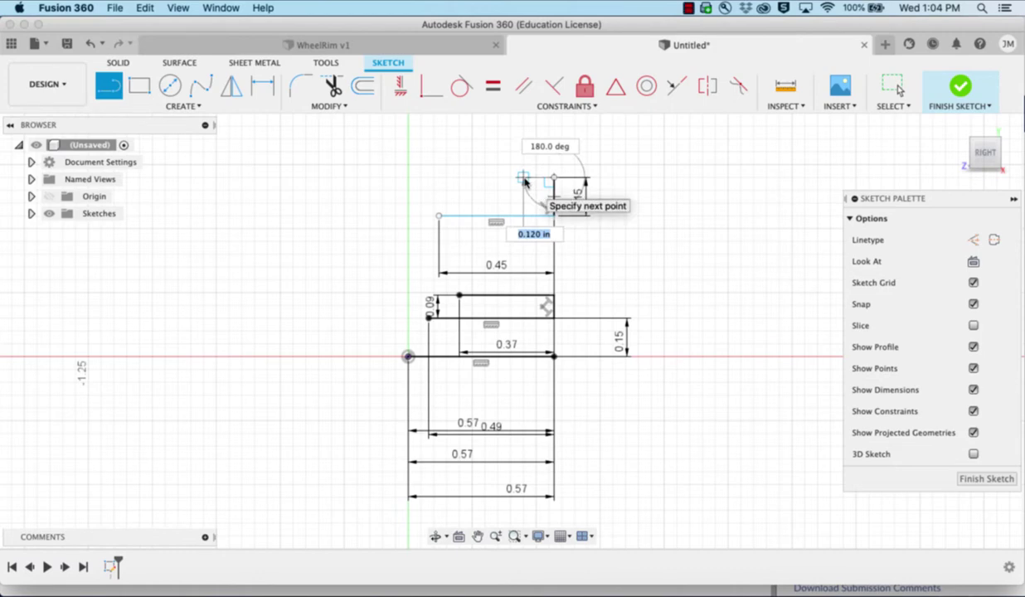
{"action": "key", "text": "BackSpace"}
{"action": "type", "text": ".08"}
{"action": "key", "text": "Tab"}
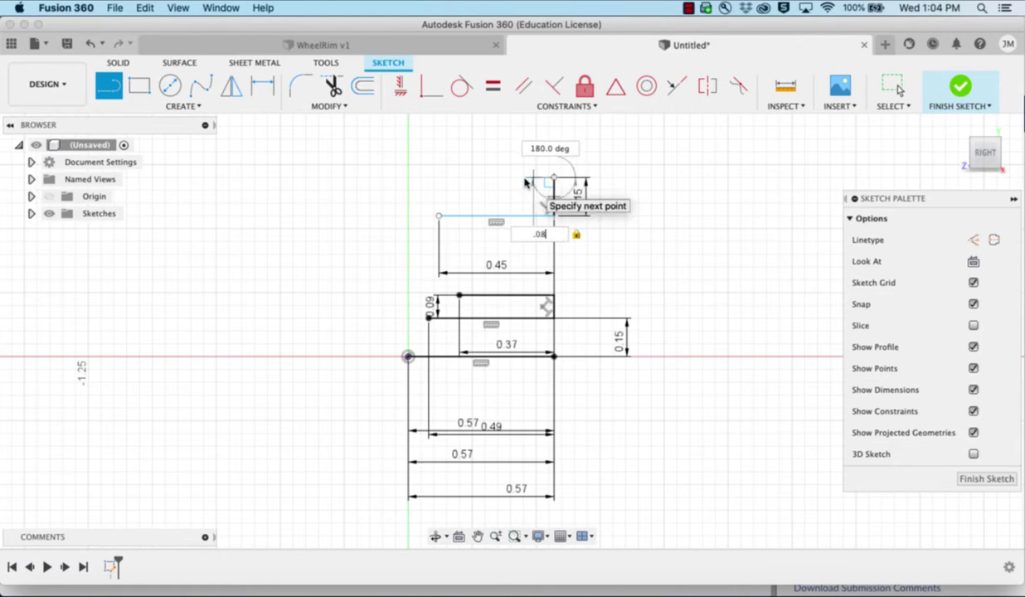
{"action": "key", "text": "Return"}
{"action": "key", "text": "Escape"}
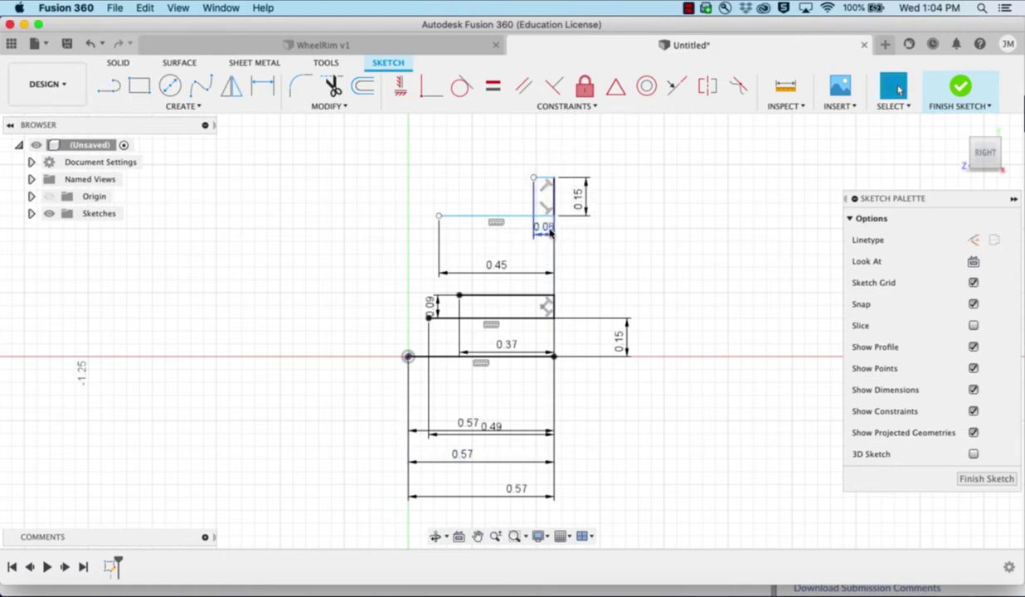
{"action": "left_click_drag", "start_coordinate": [544, 227], "coordinate": [546, 146]}
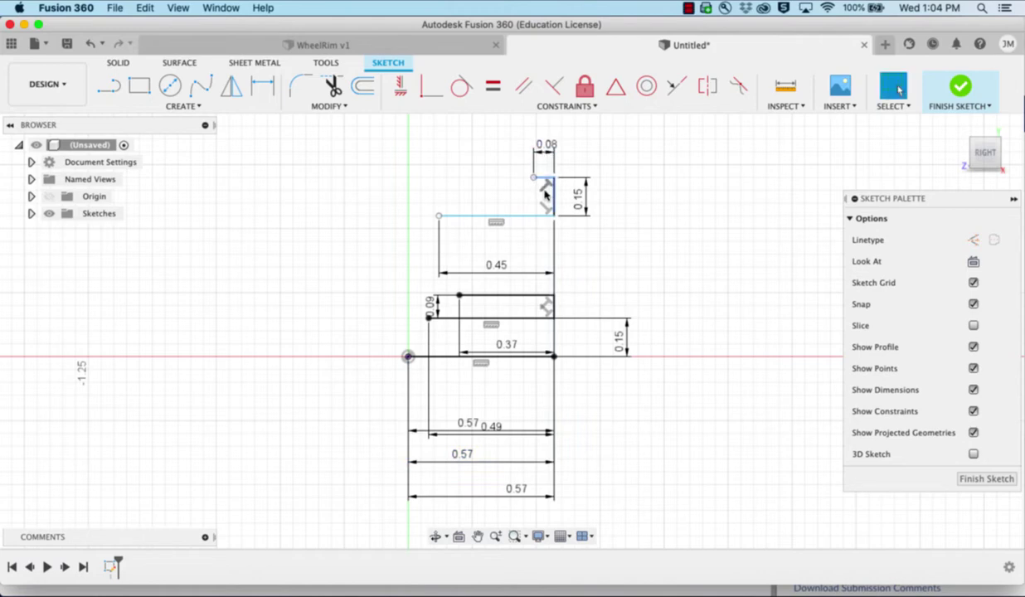
Dimension the vertical distance between the 0.08 in line and the base line through the origin as 0.73 in
{"action": "left_click", "coordinate": [264, 87]}
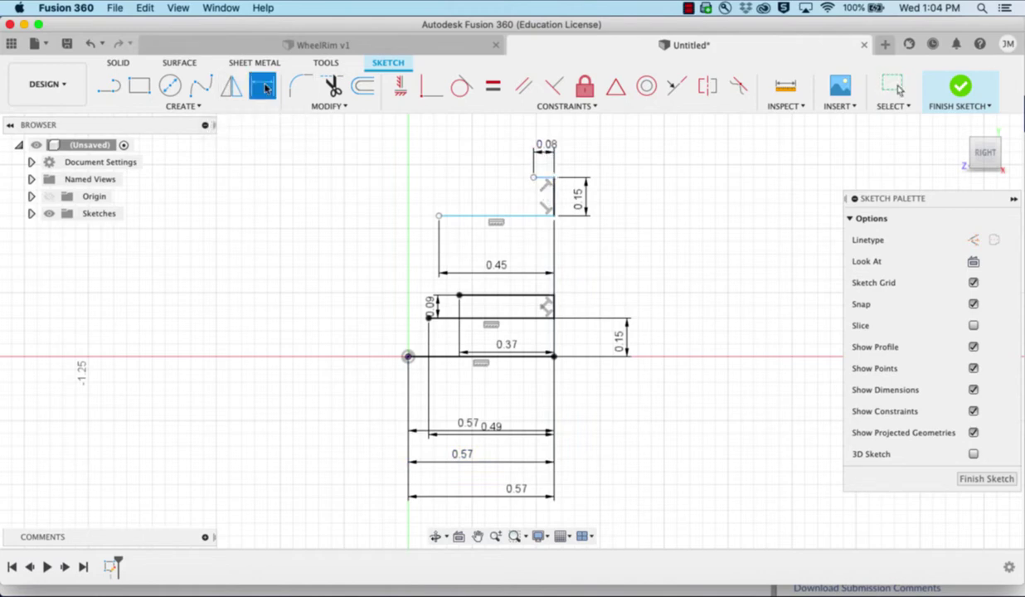
{"action": "left_click", "coordinate": [544, 178]}
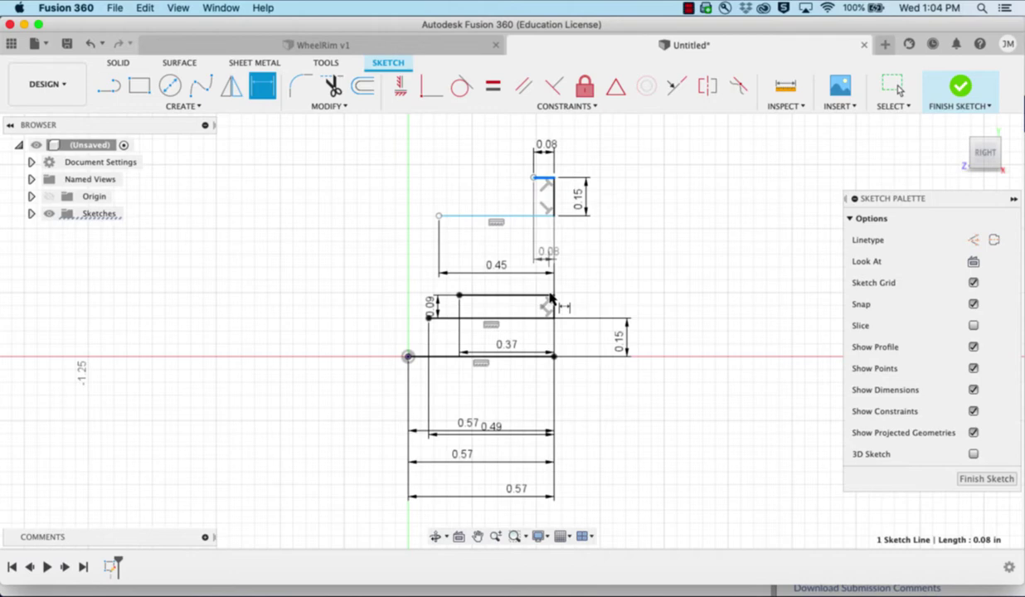
{"action": "left_click", "coordinate": [535, 357]}
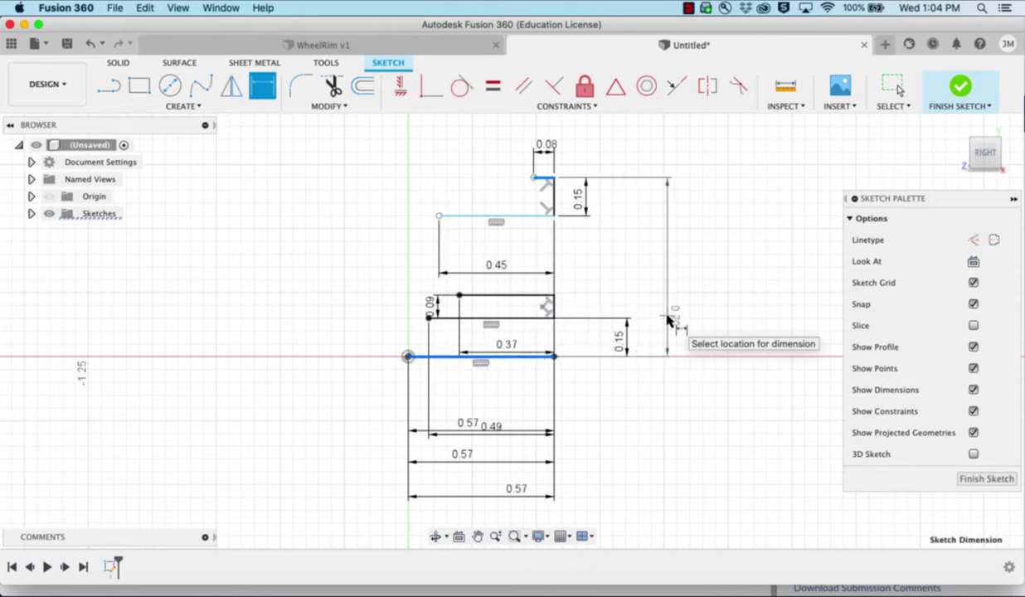
{"action": "left_click", "coordinate": [668, 319]}
{"action": "key", "text": "BackSpace"}
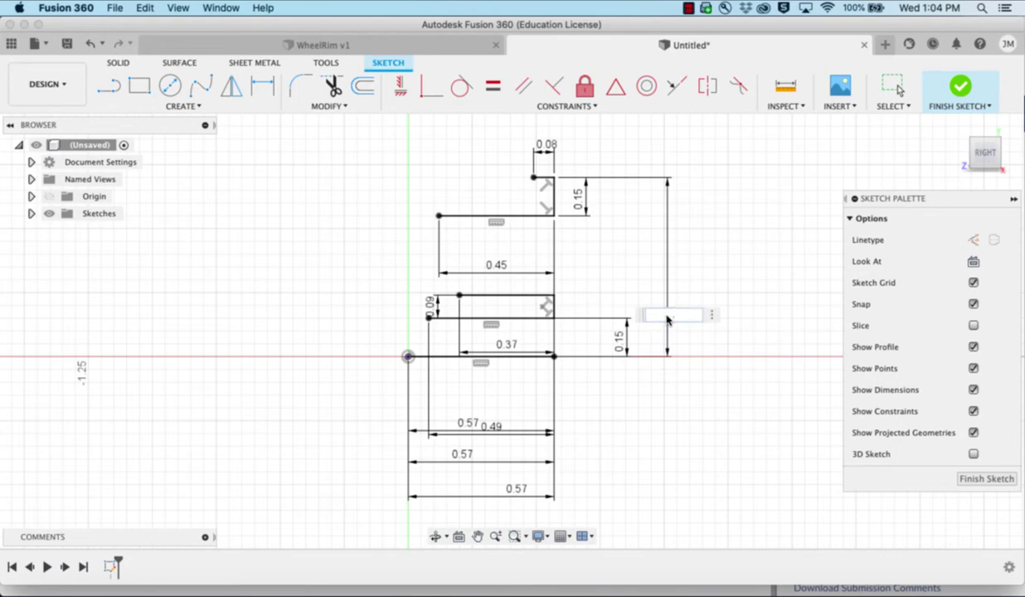
{"action": "key", "text": "Return"}
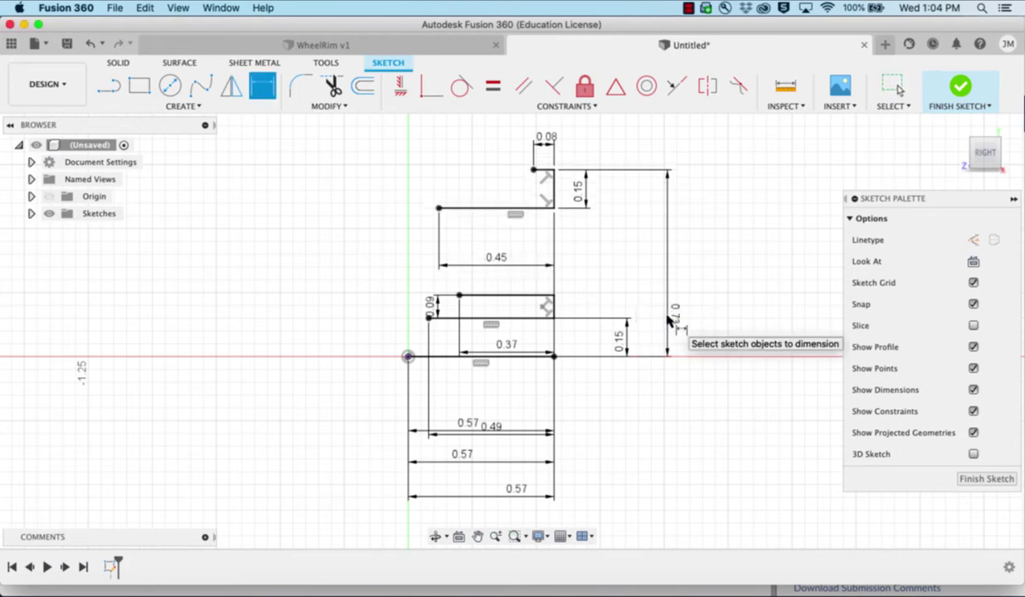
Draw a 0.06 in vertical line downward from the left endpoint of the 0.08 in line
{"action": "left_click", "coordinate": [108, 86]}
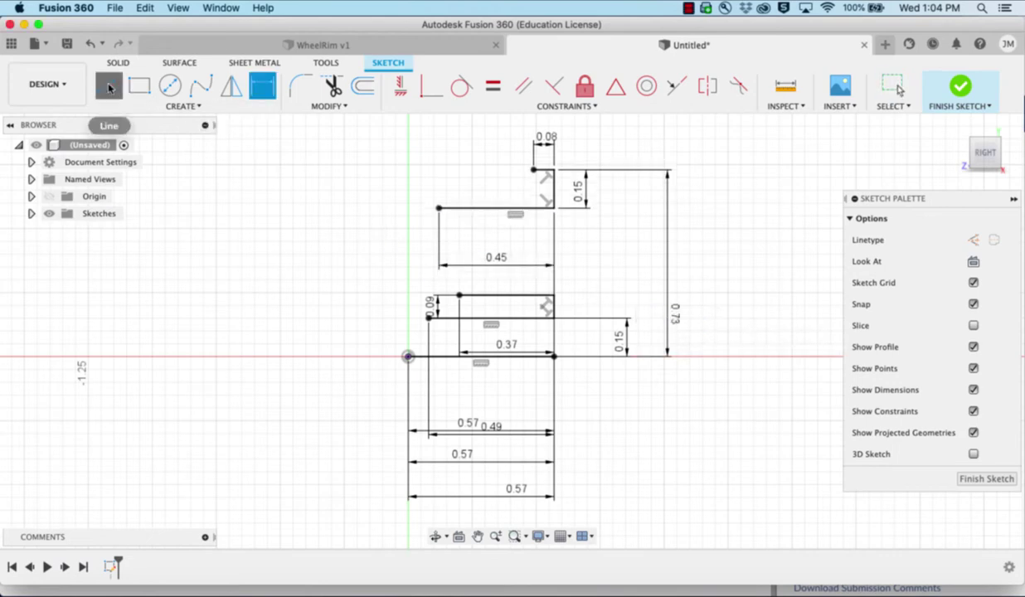
{"action": "left_click", "coordinate": [534, 171]}
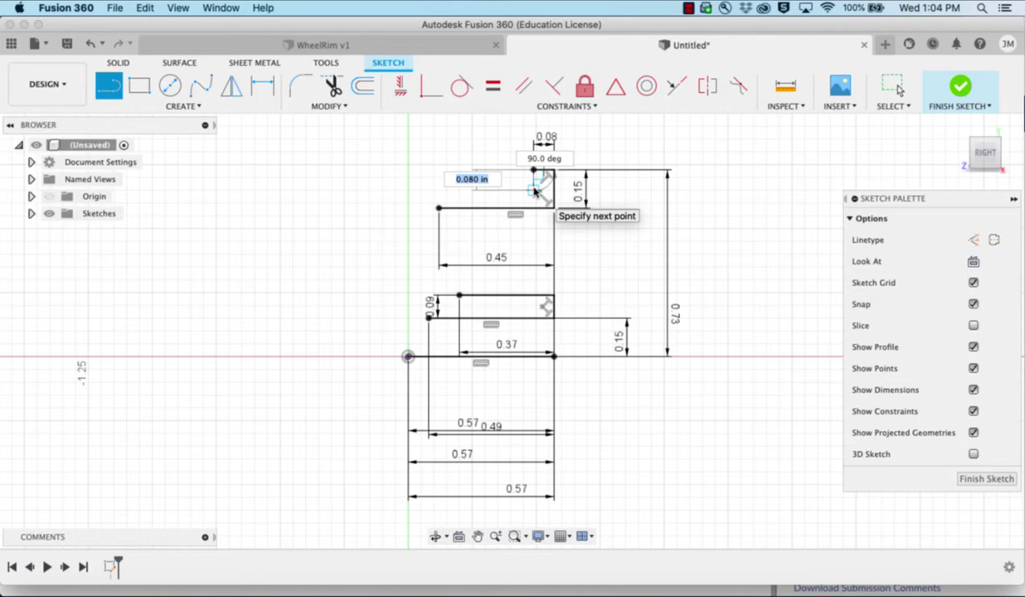
{"action": "key", "text": "BackSpace"}
{"action": "key", "text": "Tab"}
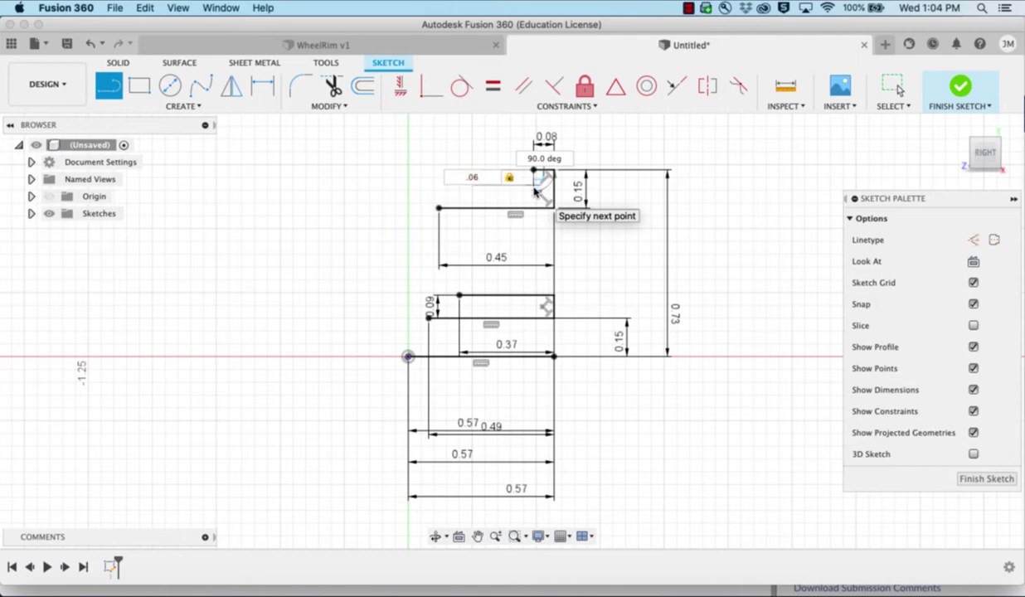
{"action": "left_click", "coordinate": [535, 191]}
{"action": "key", "text": "Escape"}
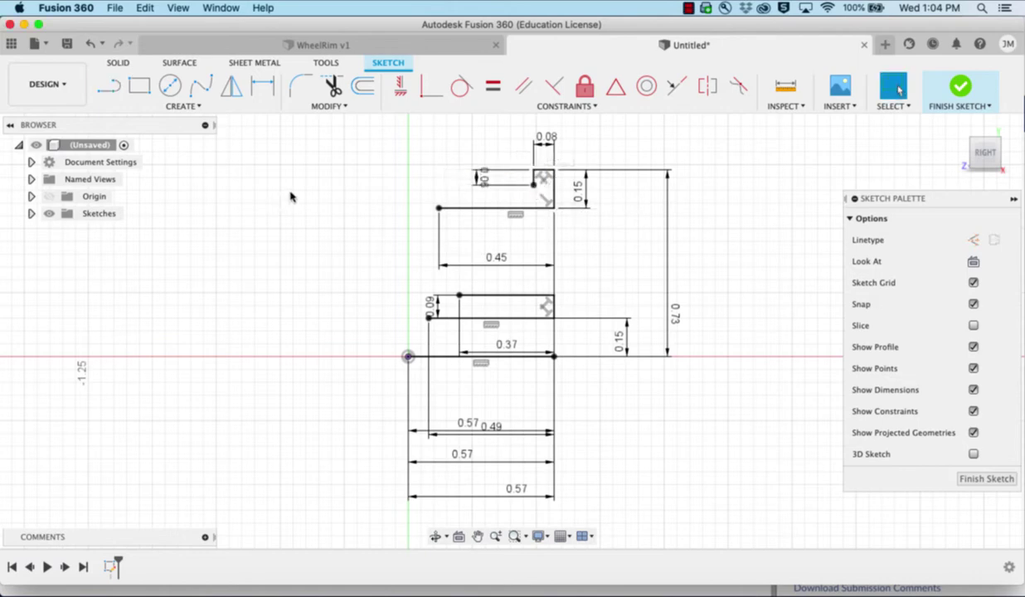
Draw a separate 0.08 in horizontal line rightward from a point on the vertical axis above the origin
{"action": "left_click", "coordinate": [108, 85]}
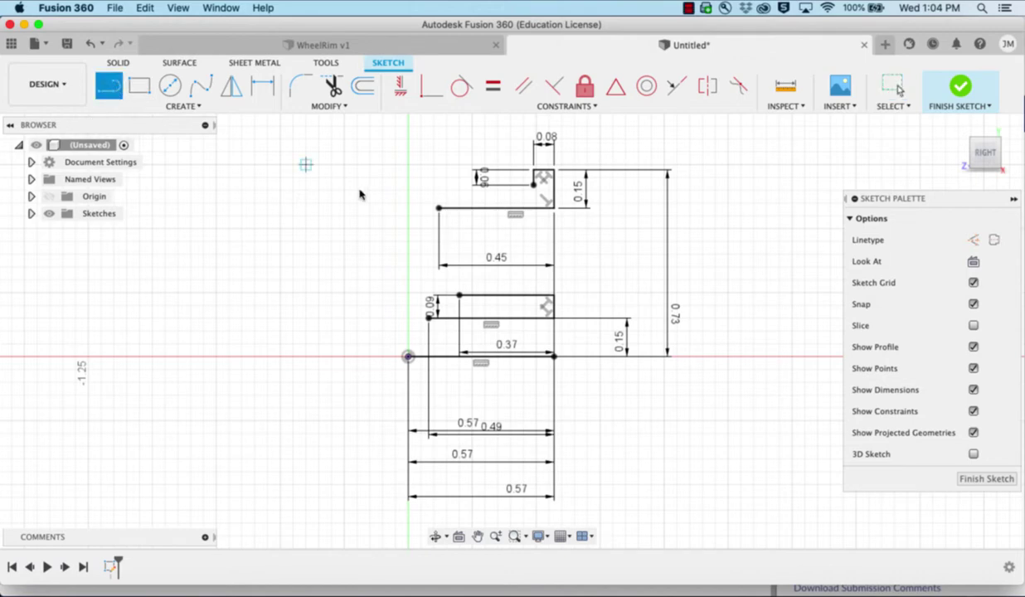
{"action": "left_click", "coordinate": [408, 165]}
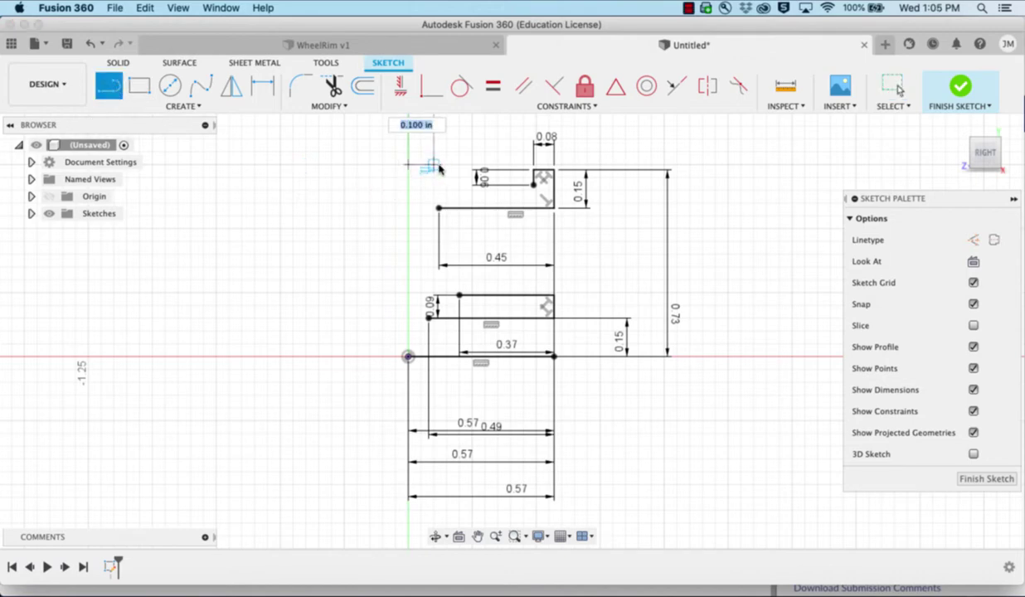
{"action": "key", "text": "BackSpace"}
{"action": "type", "text": "0.5"}
{"action": "key", "text": "Return"}
{"action": "key", "text": "Escape"}
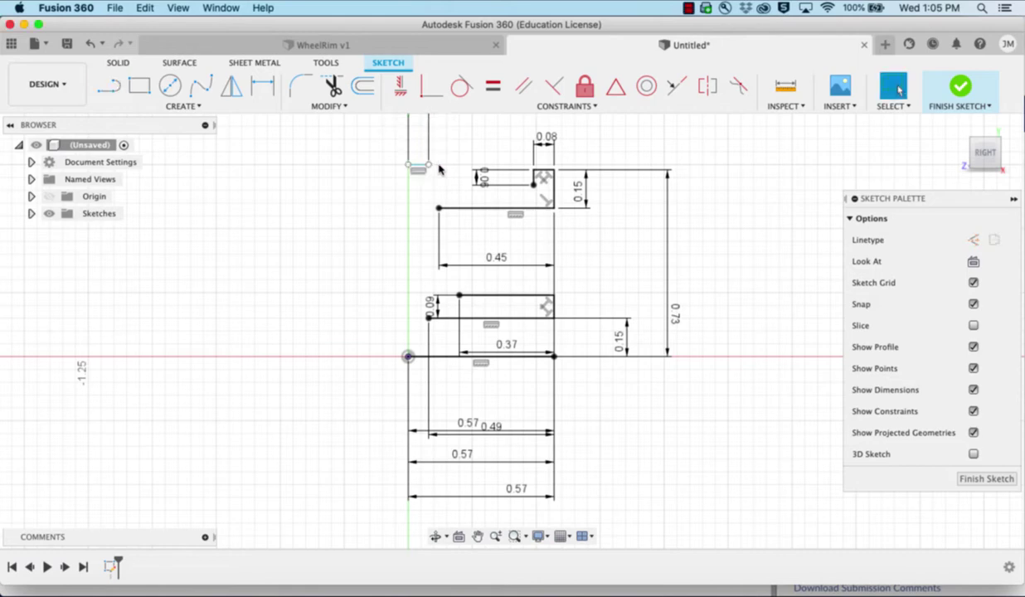
Dimension the new short line's left endpoint 0.57 in horizontally from the base line's right endpoint, and move the short line's length dimension closer to it
{"action": "left_click", "coordinate": [262, 85]}
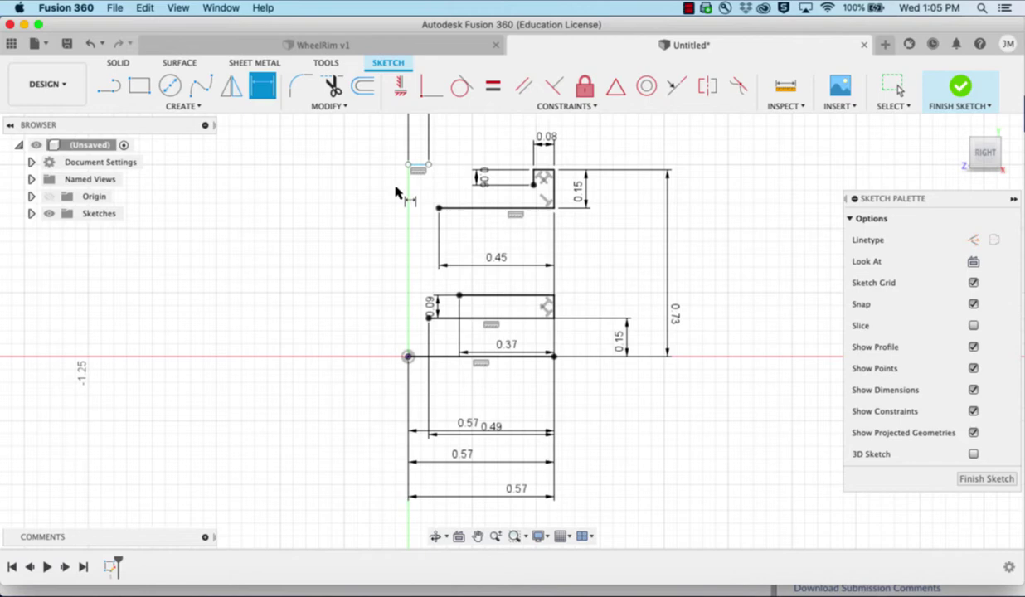
{"action": "left_click", "coordinate": [409, 165]}
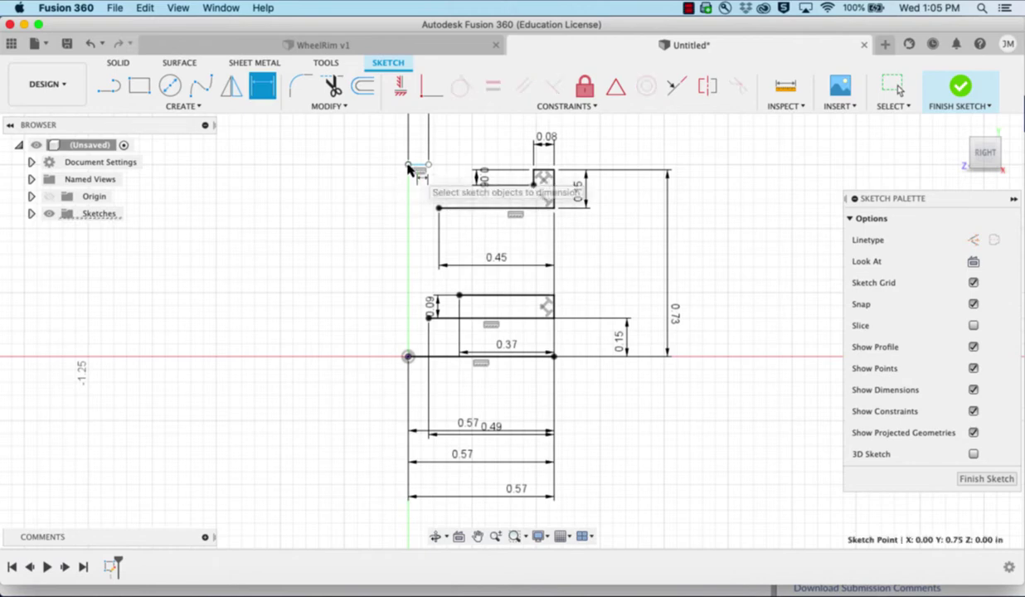
{"action": "left_click", "coordinate": [554, 358]}
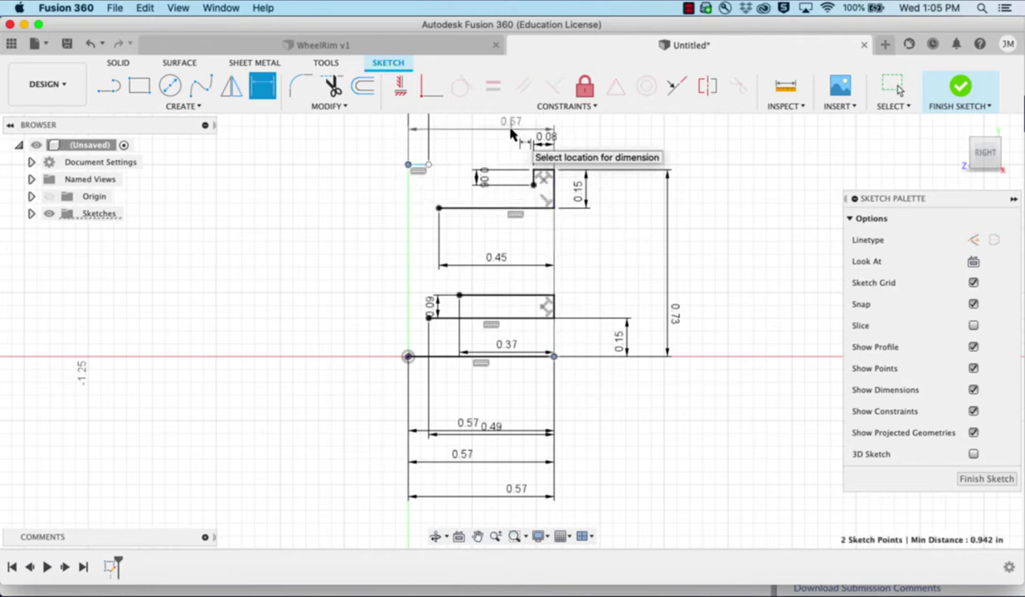
{"action": "left_click", "coordinate": [513, 128]}
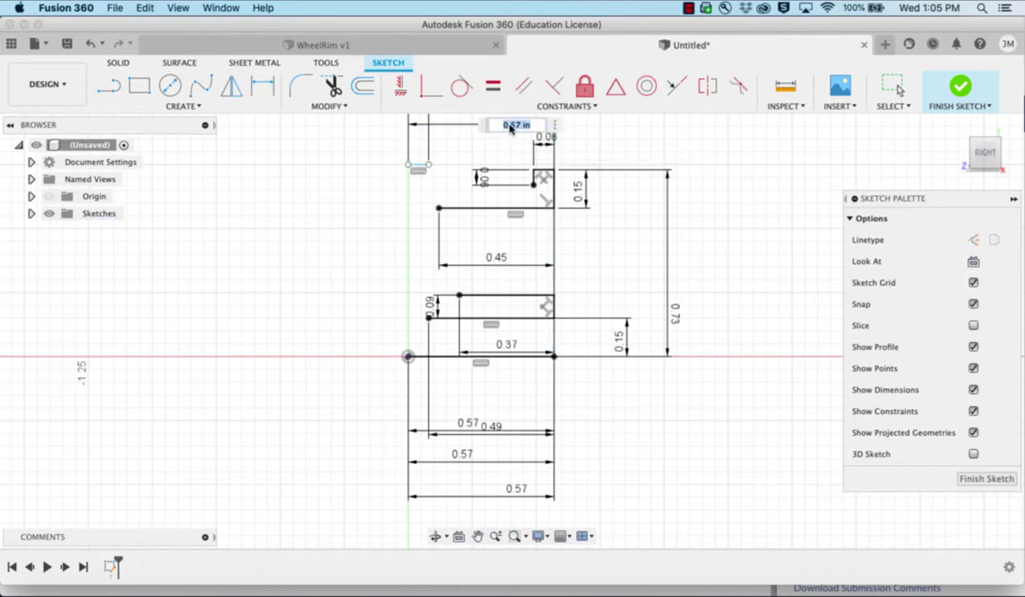
{"action": "key", "text": "BackSpace"}
{"action": "key", "text": "Return"}
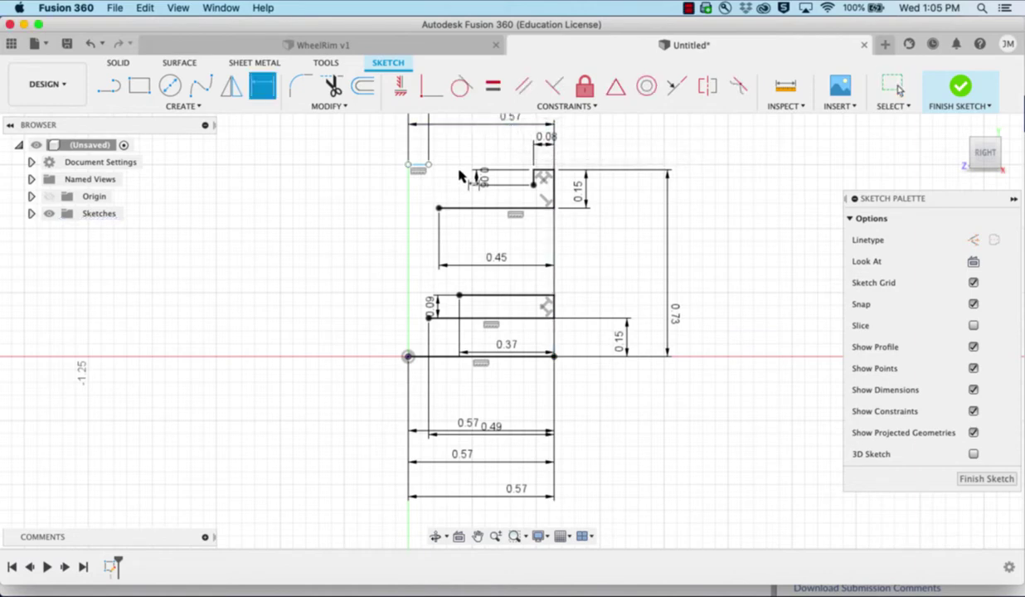
{"action": "scroll", "coordinate": [464, 174], "scroll_direction": "up", "scroll_amount": 2}
{"action": "key", "text": "Escape"}
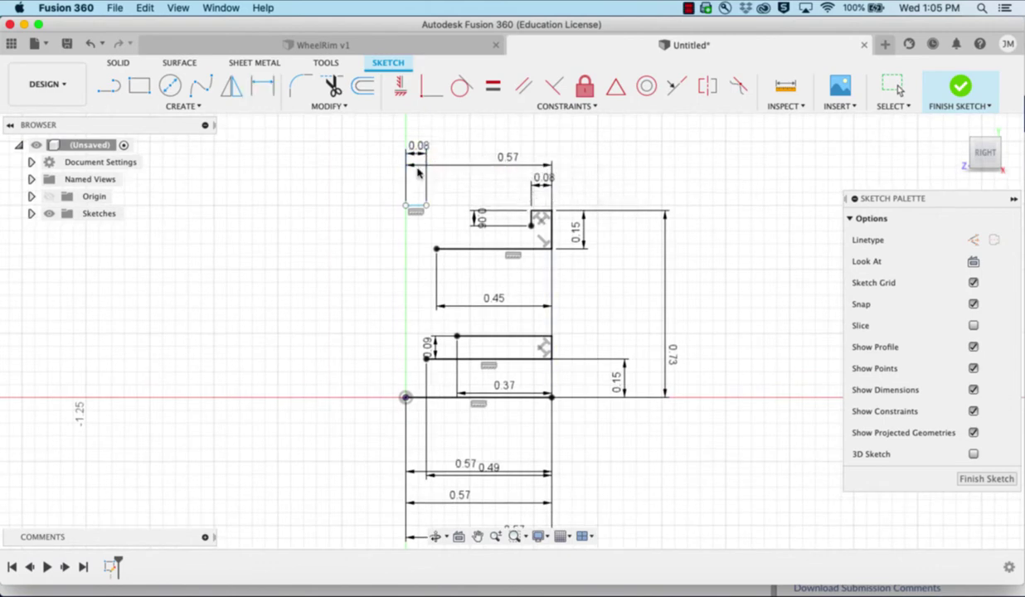
{"action": "left_click_drag", "start_coordinate": [417, 144], "coordinate": [418, 191]}
Dimension the vertical distance between the separate 0.08 in line on the vertical axis and the origin as 0.73 in
{"action": "key", "text": "d"}
{"action": "scroll", "coordinate": [604, 178], "scroll_direction": "down", "scroll_amount": 1}
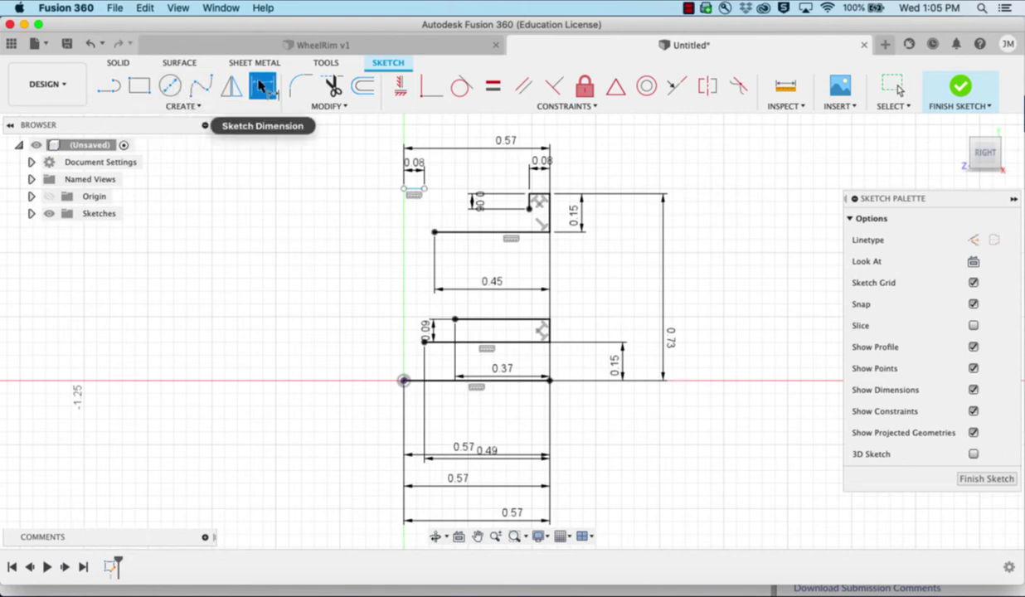
{"action": "left_click", "coordinate": [414, 190]}
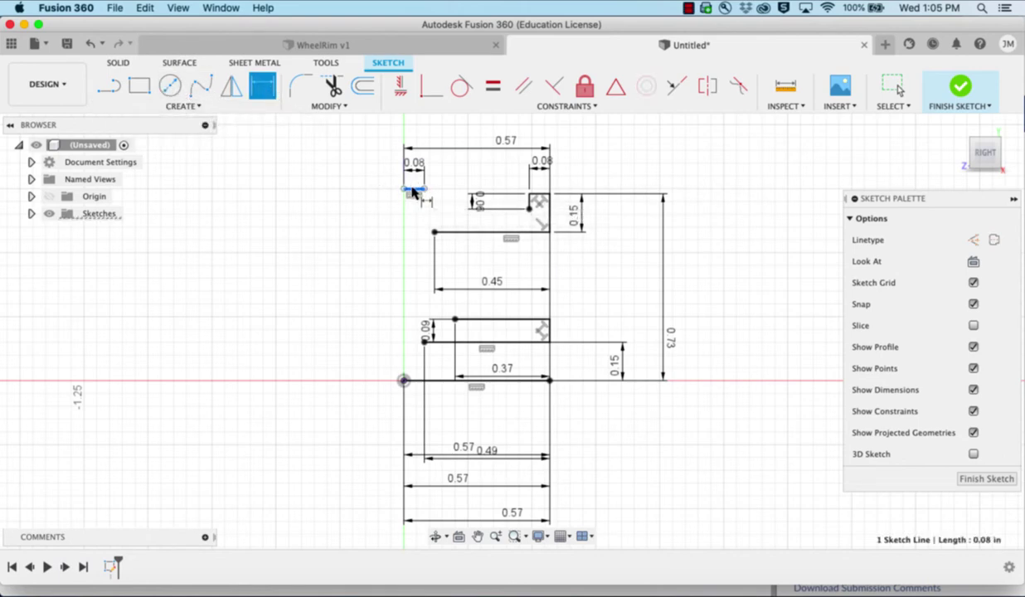
{"action": "left_click", "coordinate": [403, 381]}
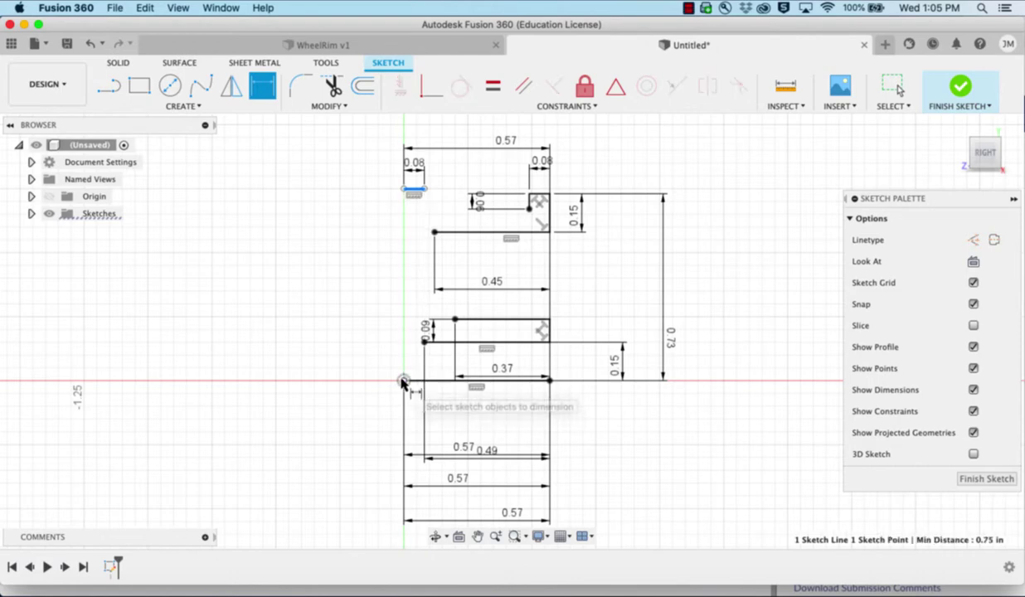
{"action": "left_click", "coordinate": [327, 355]}
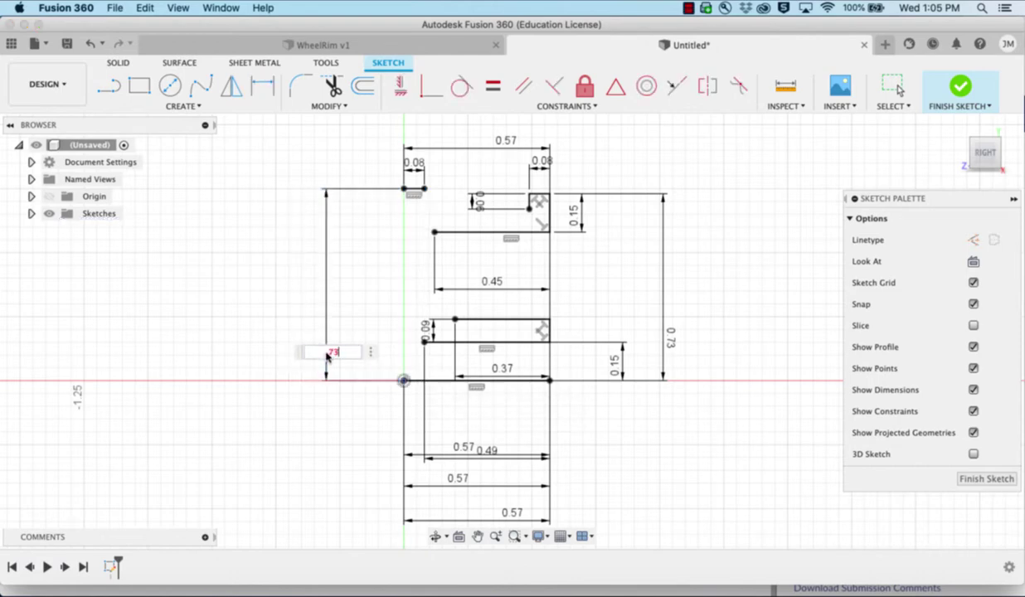
{"action": "key", "text": "Return"}
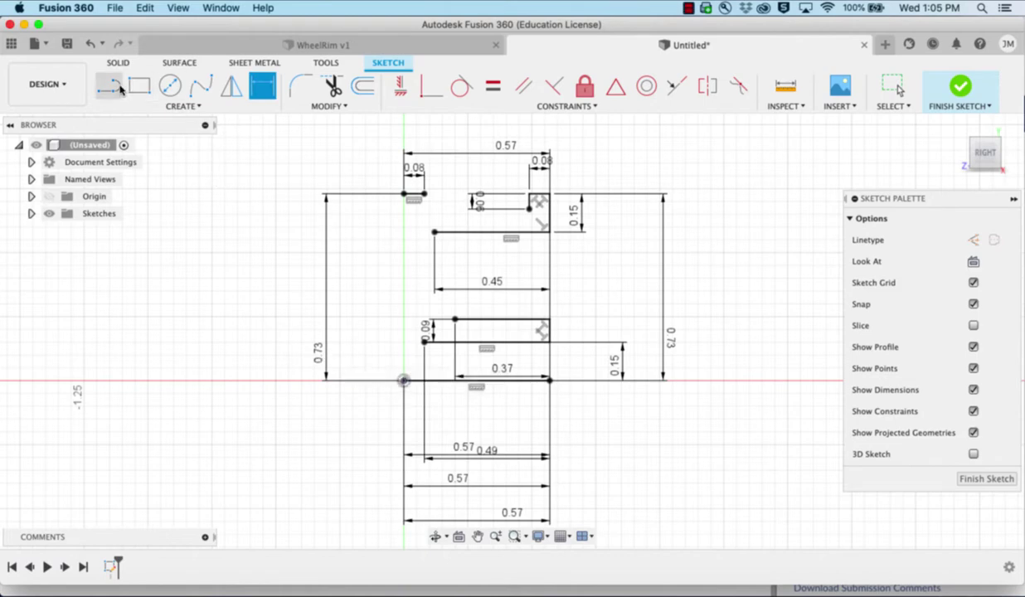
Draw a 0.08 in vertical line downward from the left endpoint of the short line on the vertical axis
{"action": "left_click", "coordinate": [110, 87]}
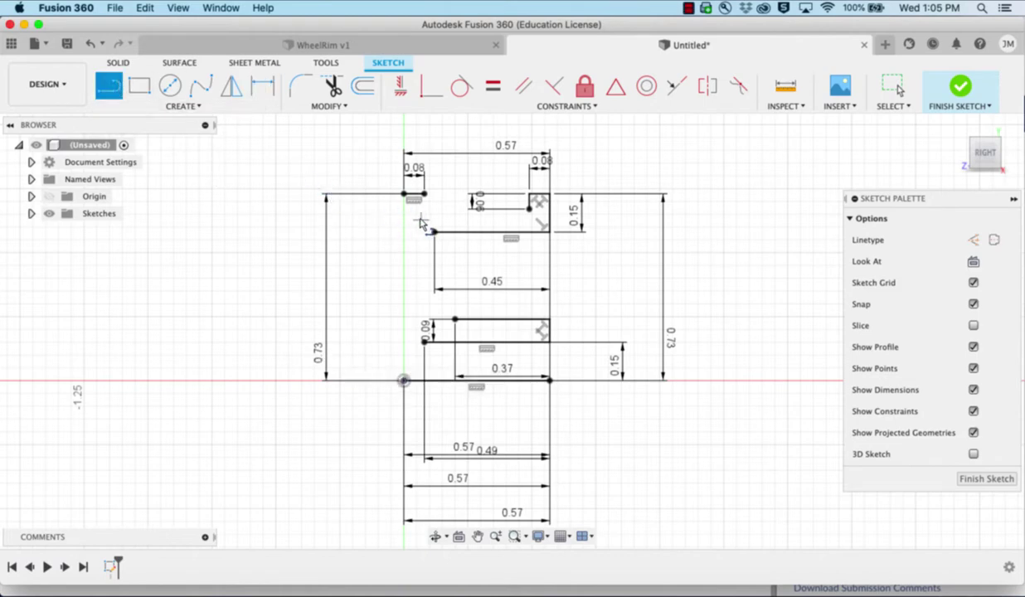
{"action": "left_click", "coordinate": [404, 195]}
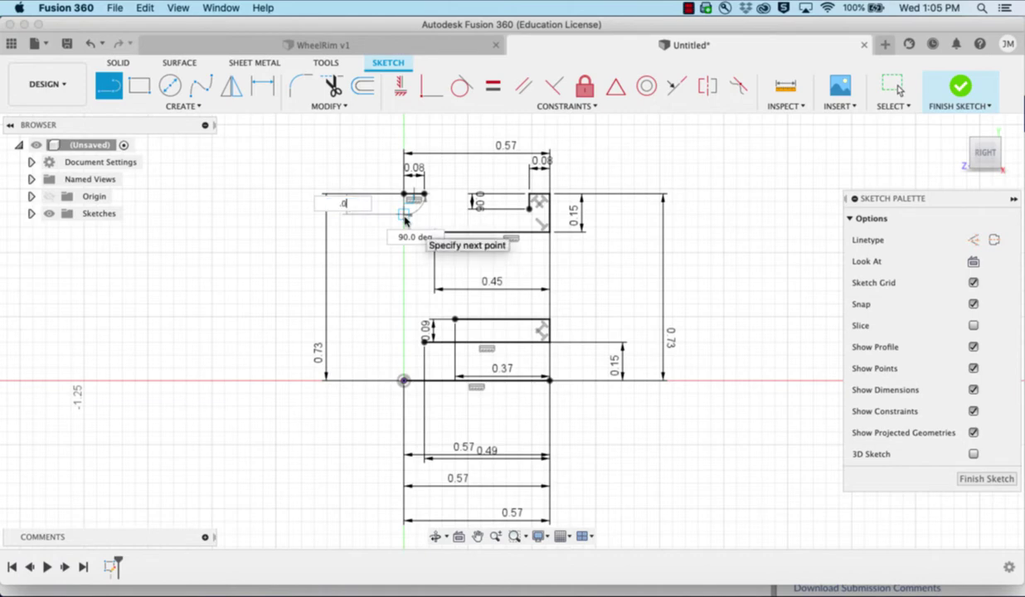
{"action": "type", "text": ".08"}
{"action": "key", "text": "Return"}
{"action": "key", "text": "Escape"}
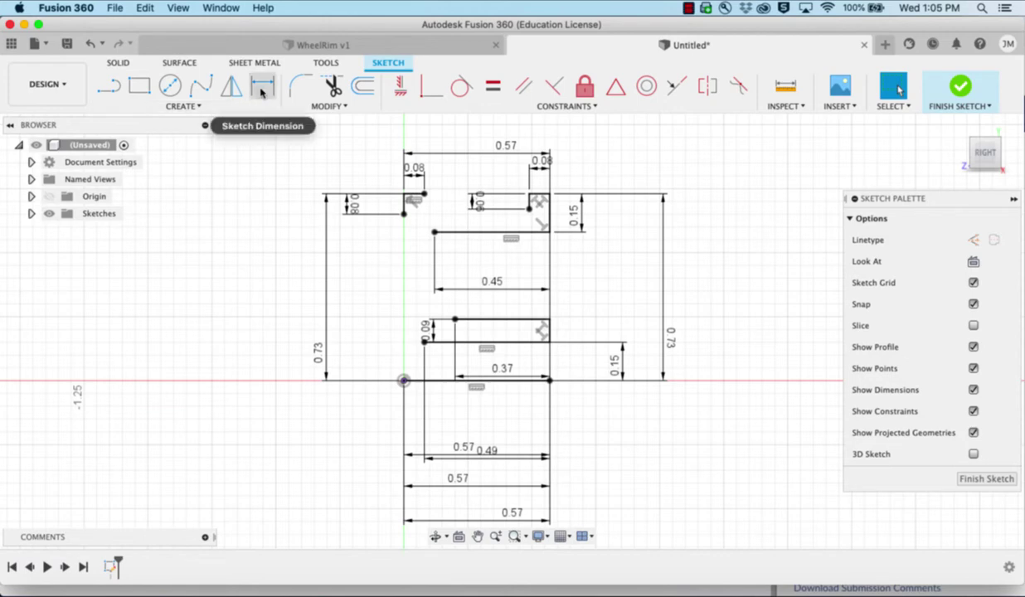
Draw a 0.06 in vertical line downward from the right endpoint of the same short line
{"action": "left_click", "coordinate": [108, 87]}
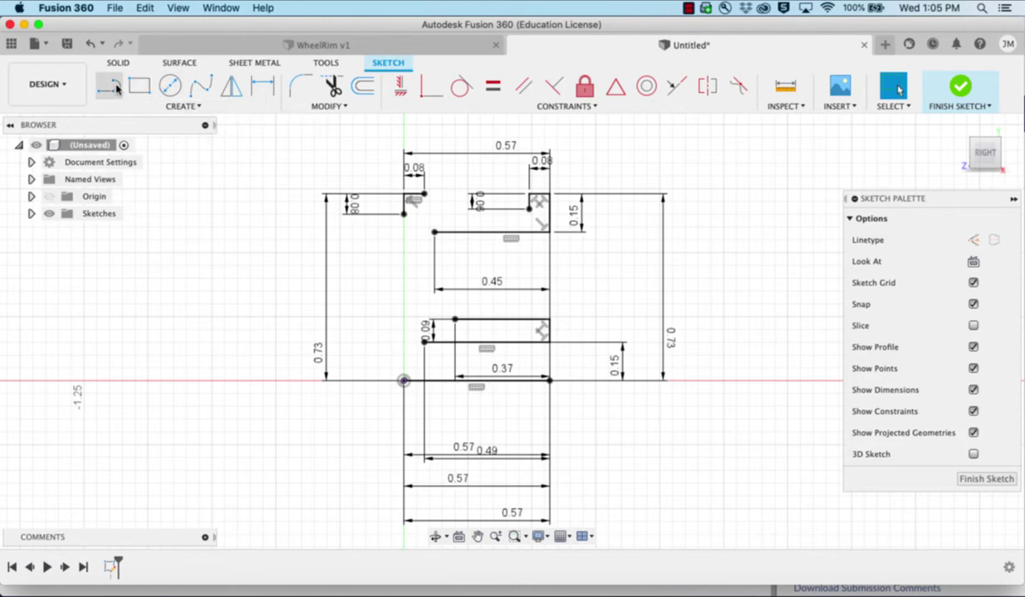
{"action": "left_click", "coordinate": [423, 196]}
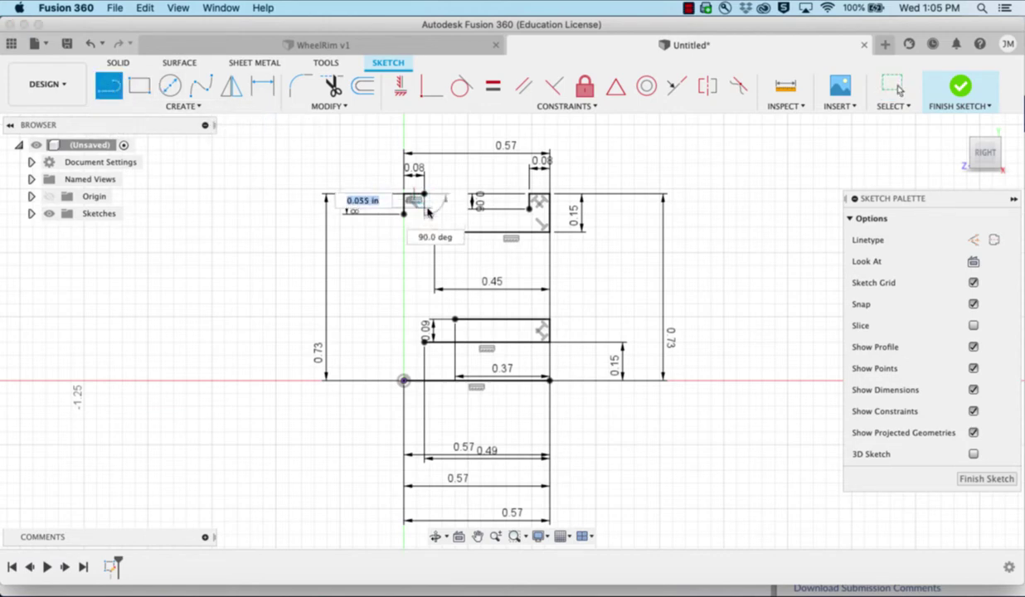
{"action": "key", "text": "Tab"}
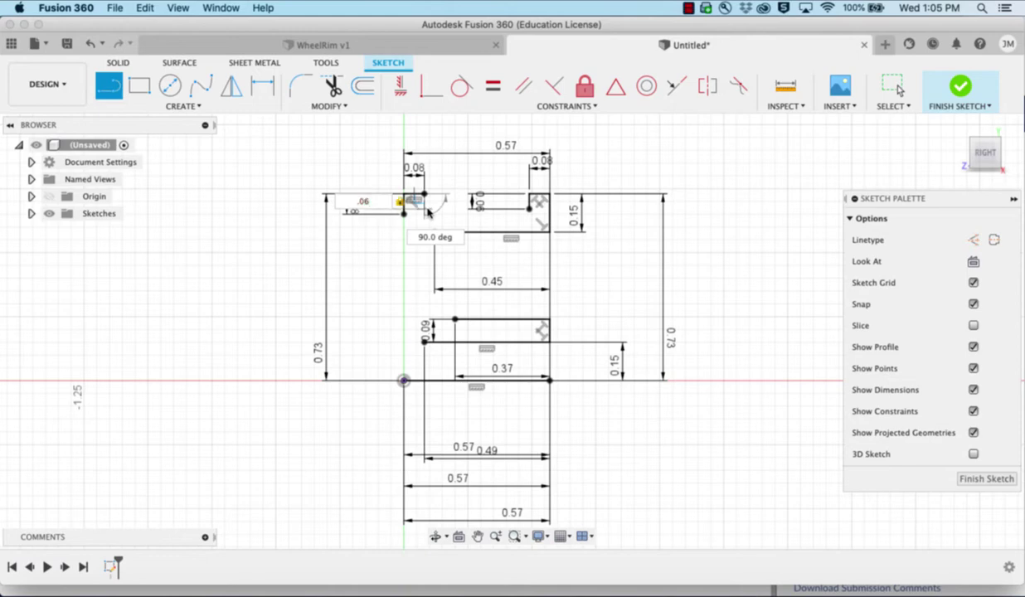
{"action": "key", "text": "Return"}
{"action": "key", "text": "Escape"}
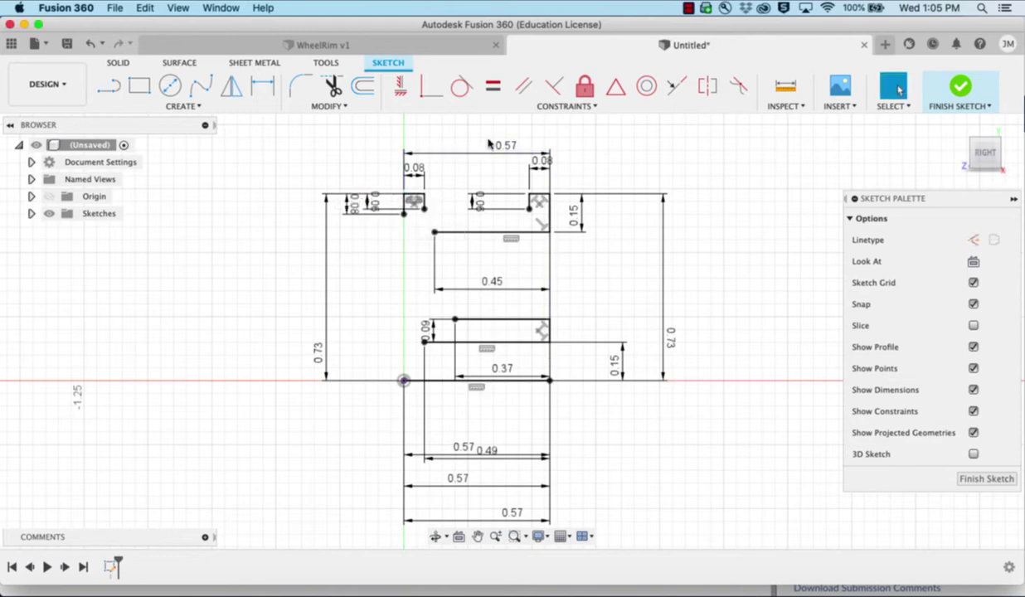
Connect the lower endpoints of the two 0.06 in vertical lines with a horizontal line
{"action": "left_click", "coordinate": [109, 86]}
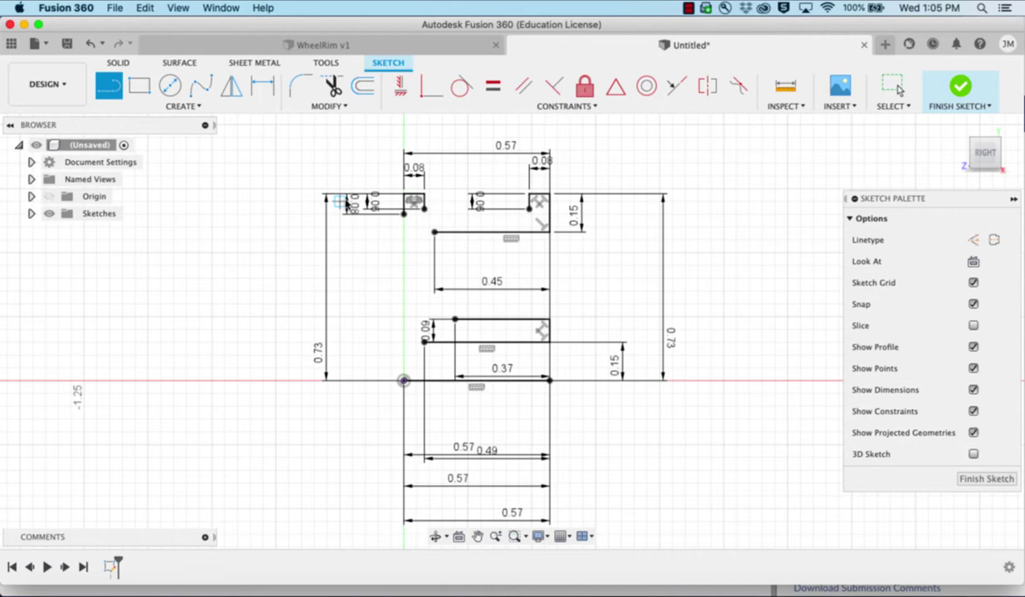
{"action": "left_click", "coordinate": [426, 209]}
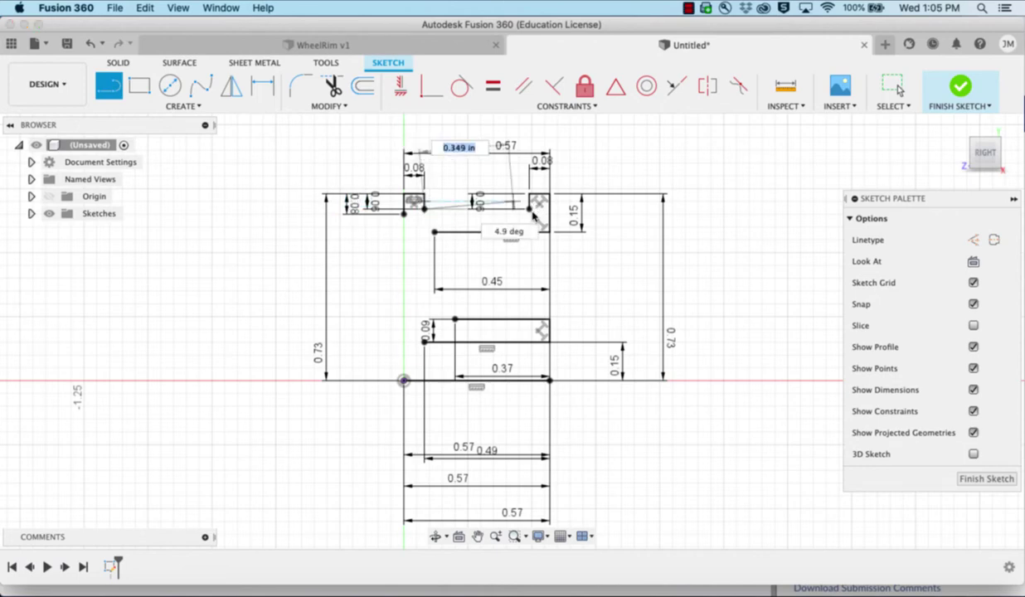
{"action": "left_click", "coordinate": [530, 211]}
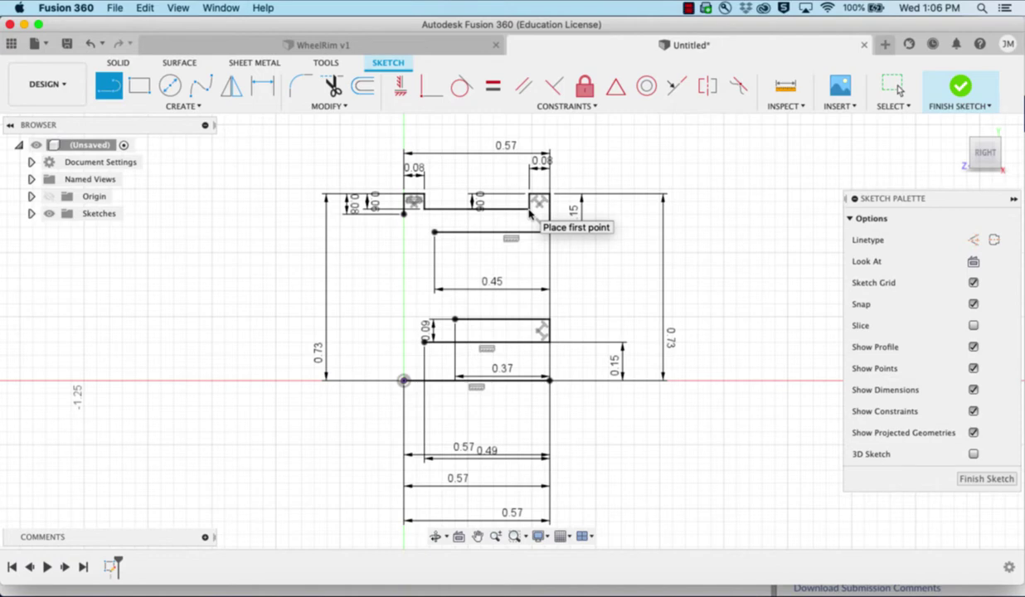
Place a sketch point slightly left of the vertical axis and dimension it 0.23 in below the upper-left short line
{"action": "left_click", "coordinate": [199, 107]}
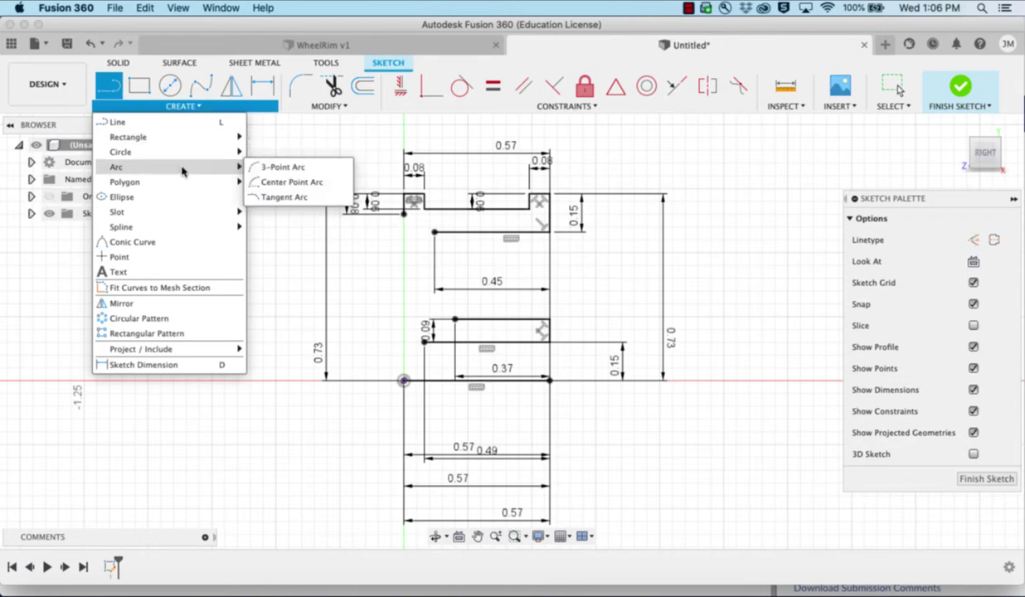
{"action": "left_click", "coordinate": [163, 264]}
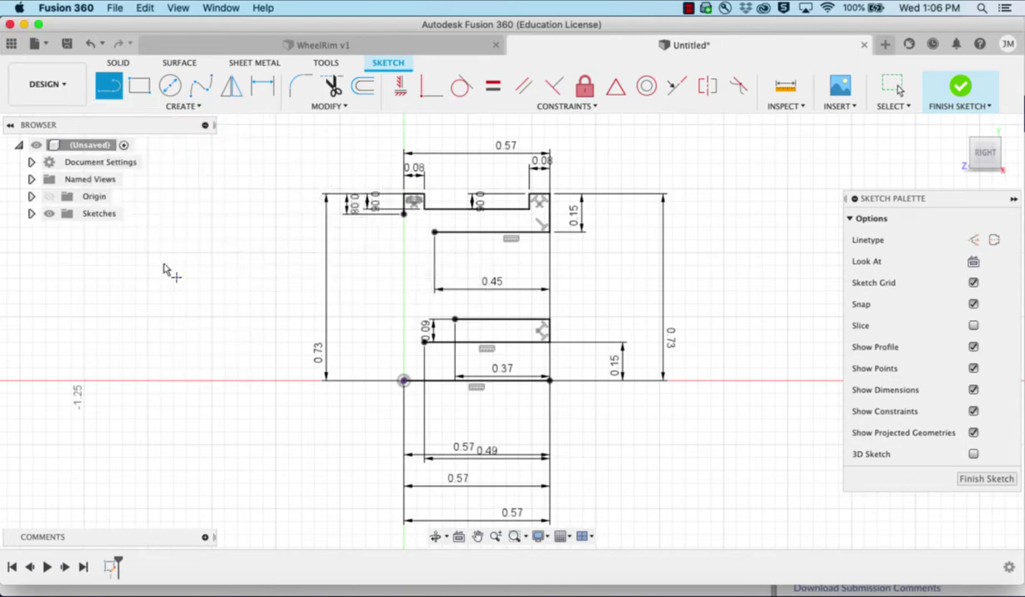
{"action": "left_click", "coordinate": [391, 253]}
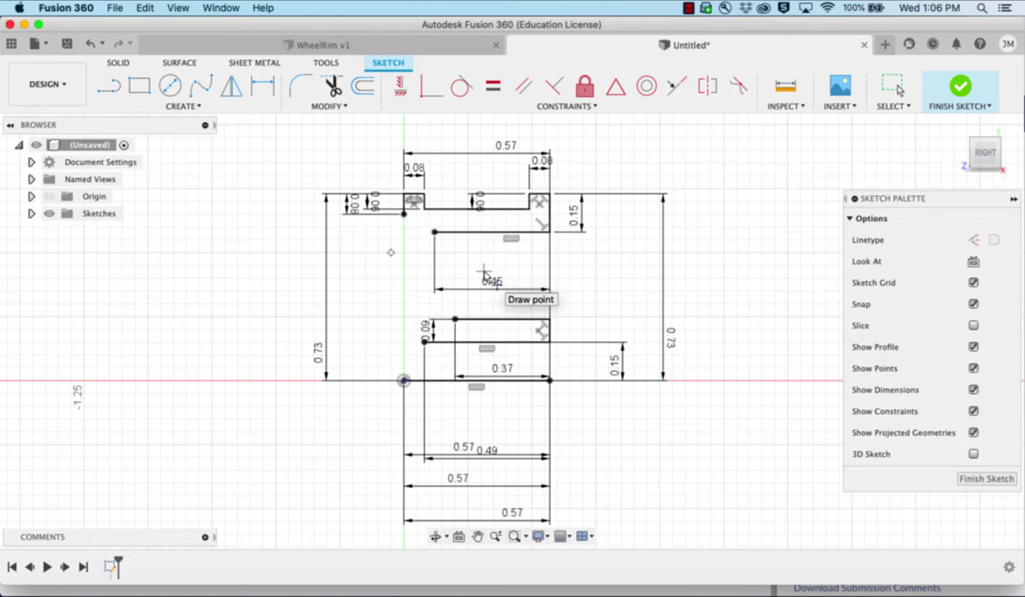
{"action": "left_click", "coordinate": [262, 86]}
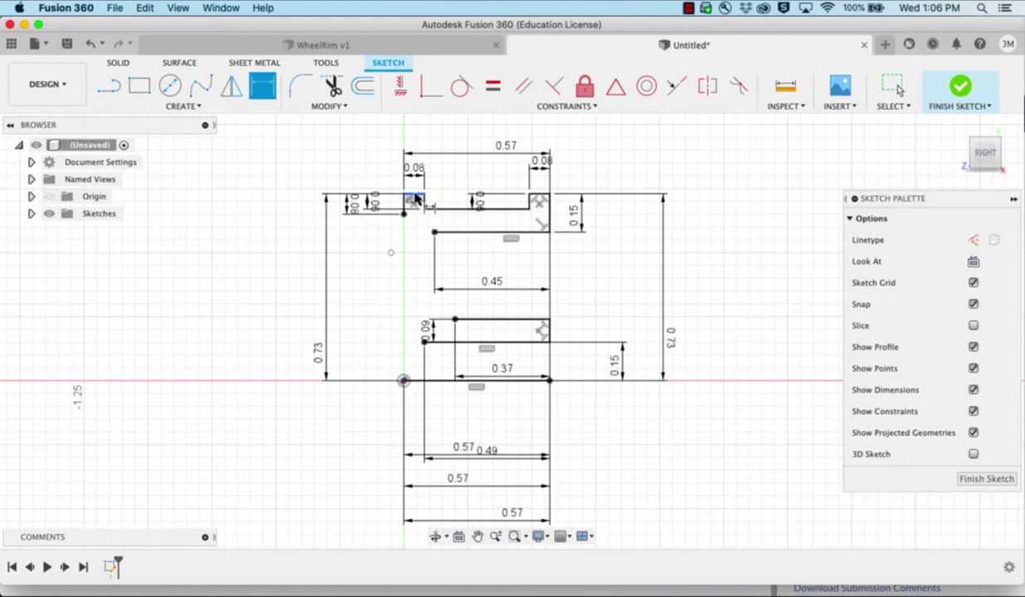
{"action": "left_click", "coordinate": [415, 197]}
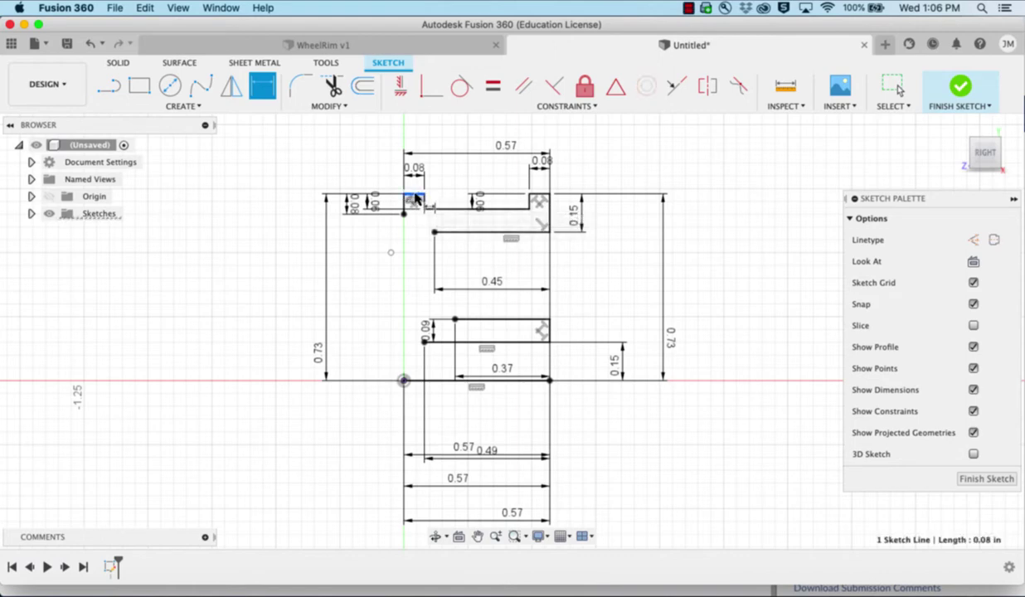
{"action": "left_click", "coordinate": [391, 253]}
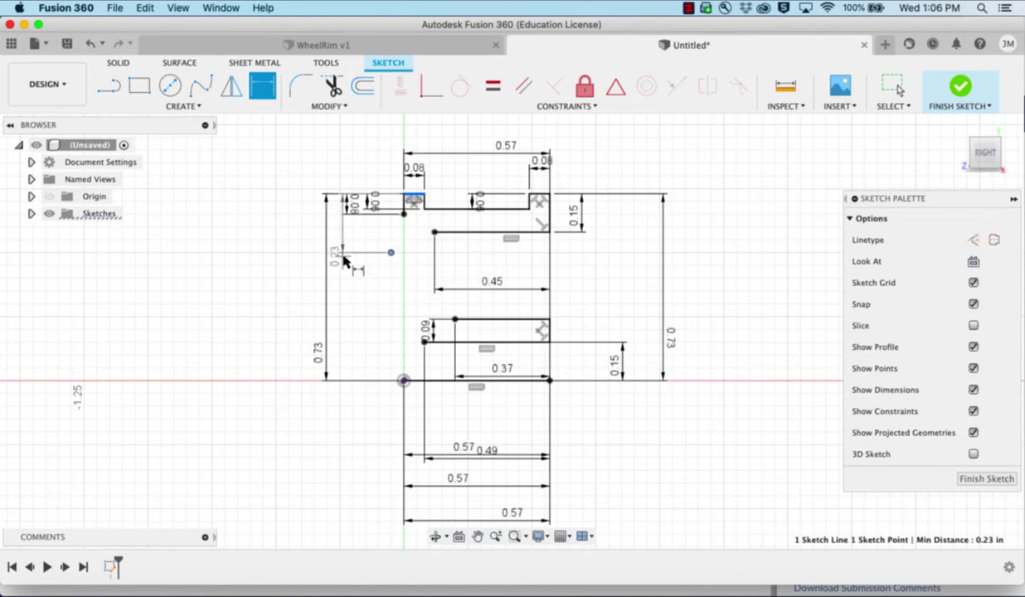
{"action": "left_click", "coordinate": [347, 258]}
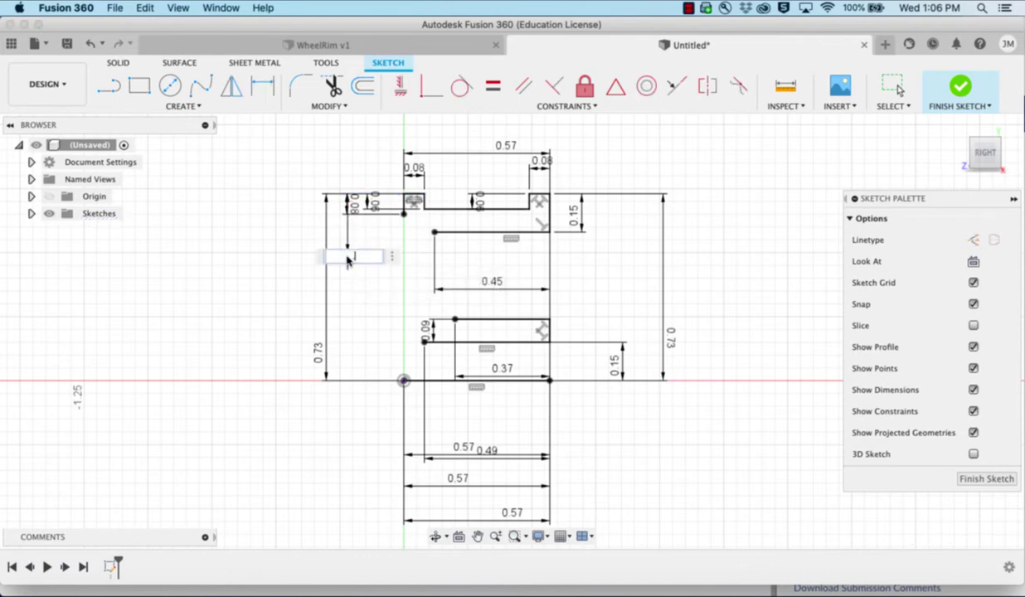
{"action": "key", "text": "Return"}
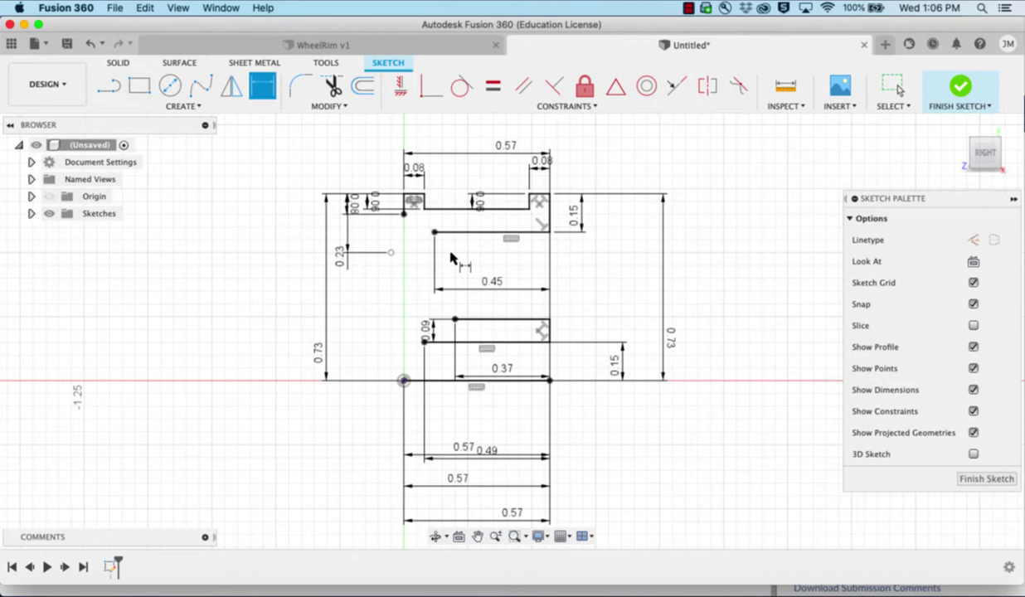
Dimension the horizontal distance between the sketch point and the base line's right endpoint as 0.62 in
{"action": "left_click", "coordinate": [391, 253]}
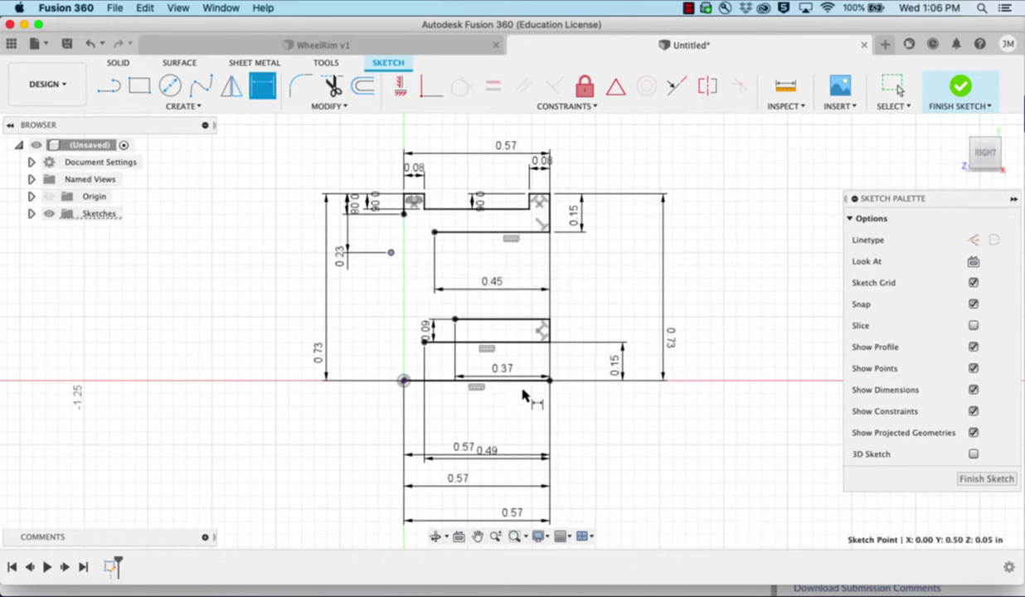
{"action": "left_click", "coordinate": [550, 382]}
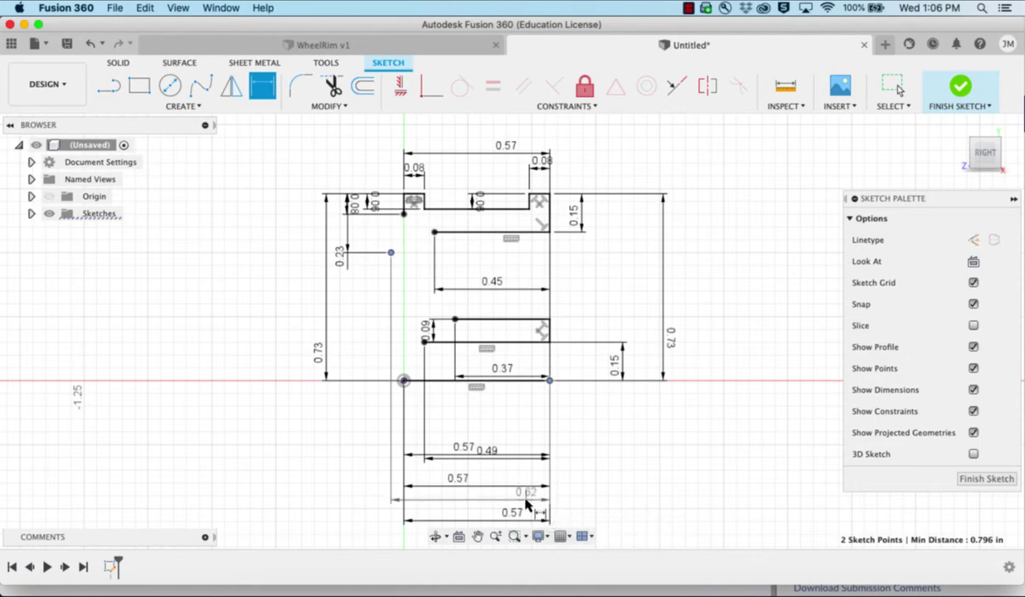
{"action": "left_click", "coordinate": [527, 501]}
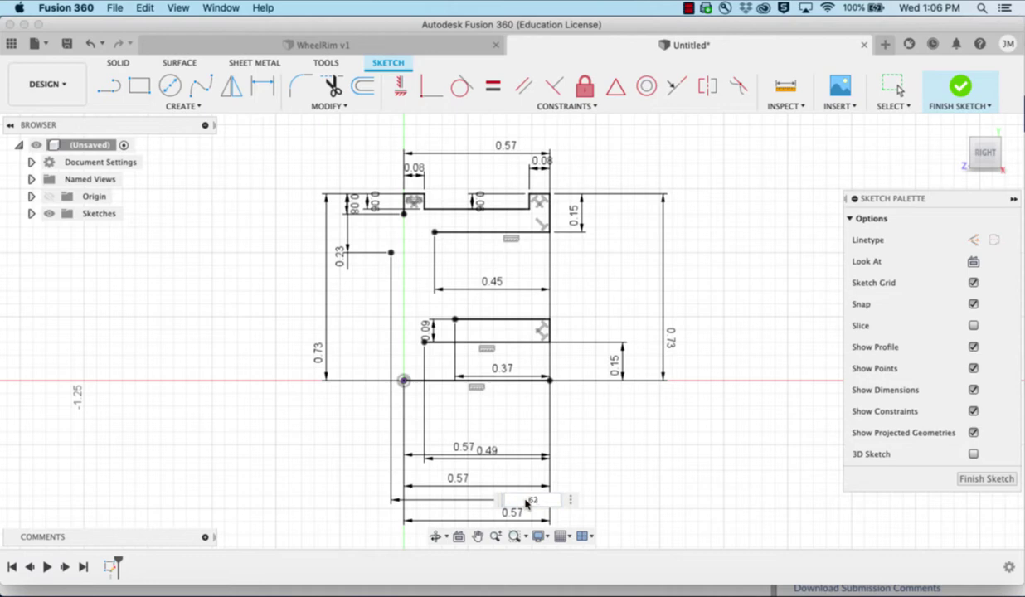
{"action": "key", "text": "Return"}
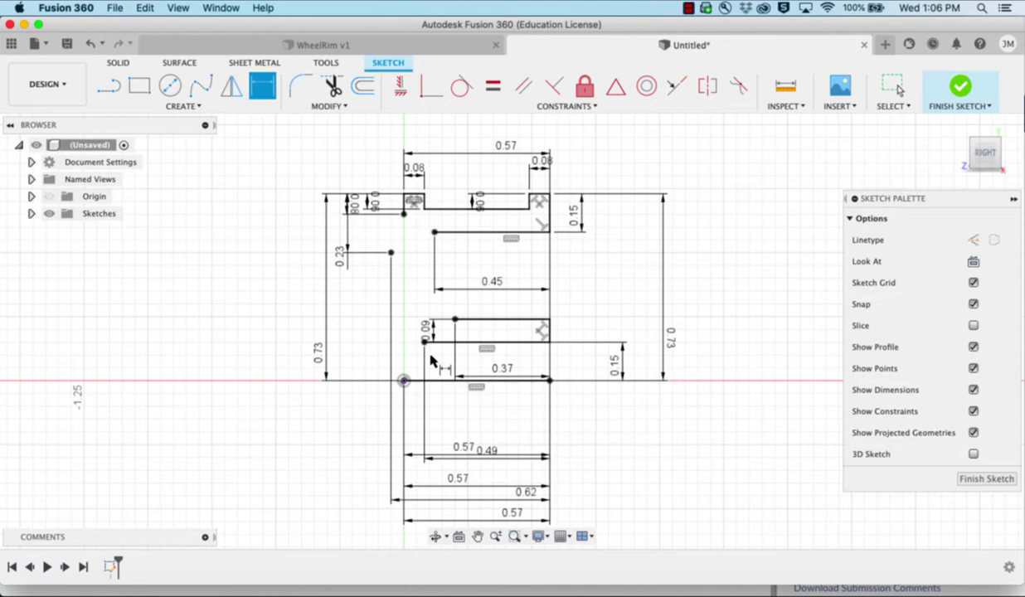
Place a second sketch point on the vertical axis and dimension it 0.15 in vertically below the first sketch point
{"action": "left_click", "coordinate": [187, 106]}
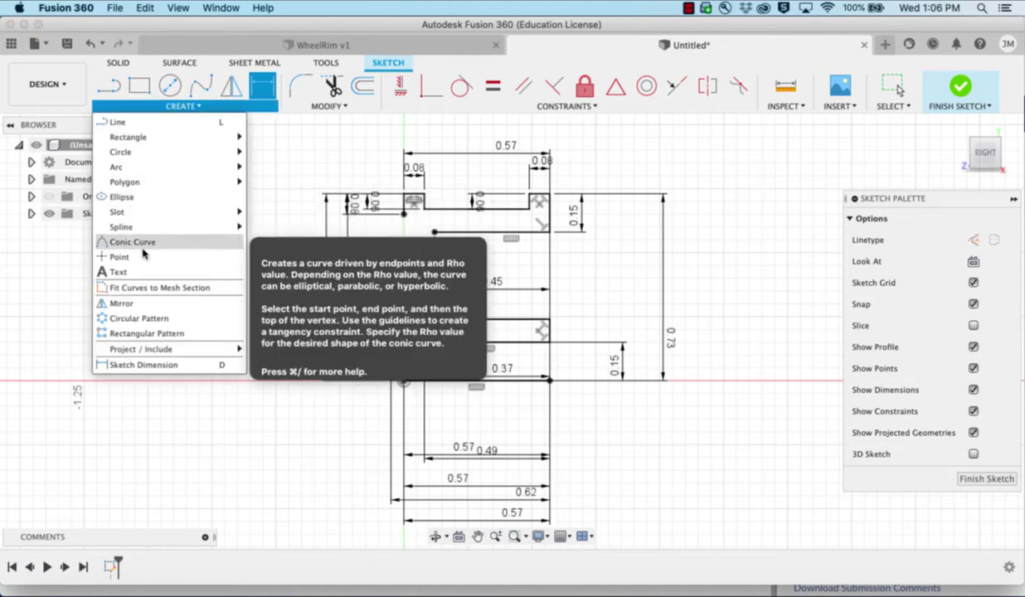
{"action": "left_click", "coordinate": [119, 258]}
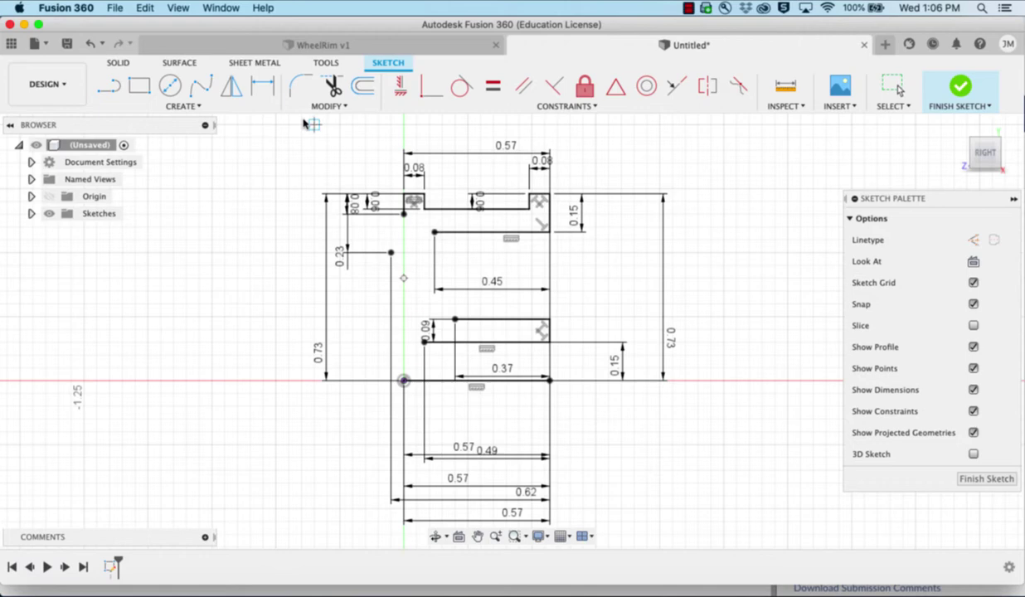
{"action": "left_click", "coordinate": [260, 86]}
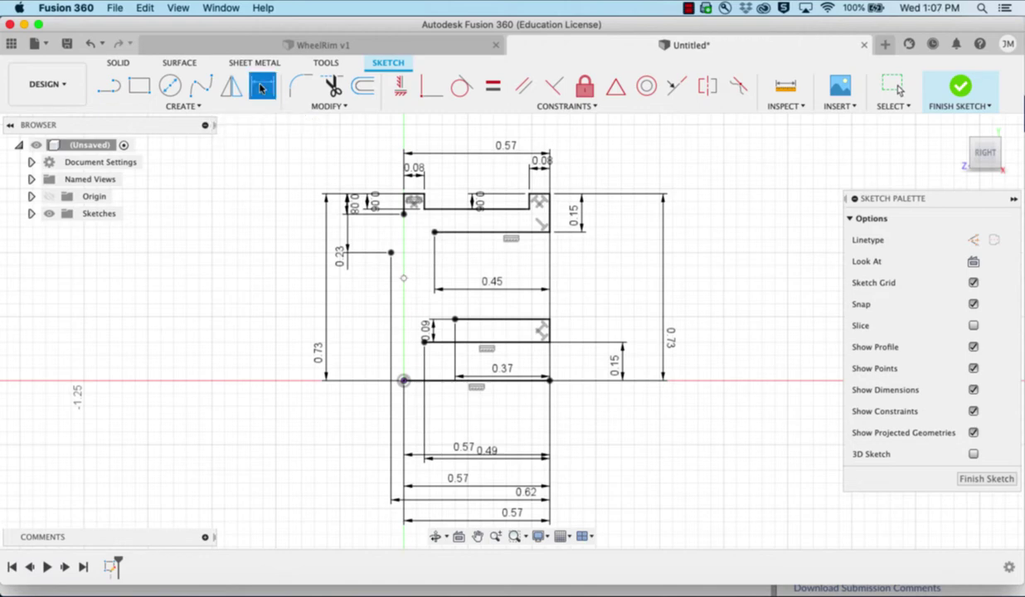
{"action": "left_click", "coordinate": [392, 253]}
{"action": "left_click", "coordinate": [403, 279]}
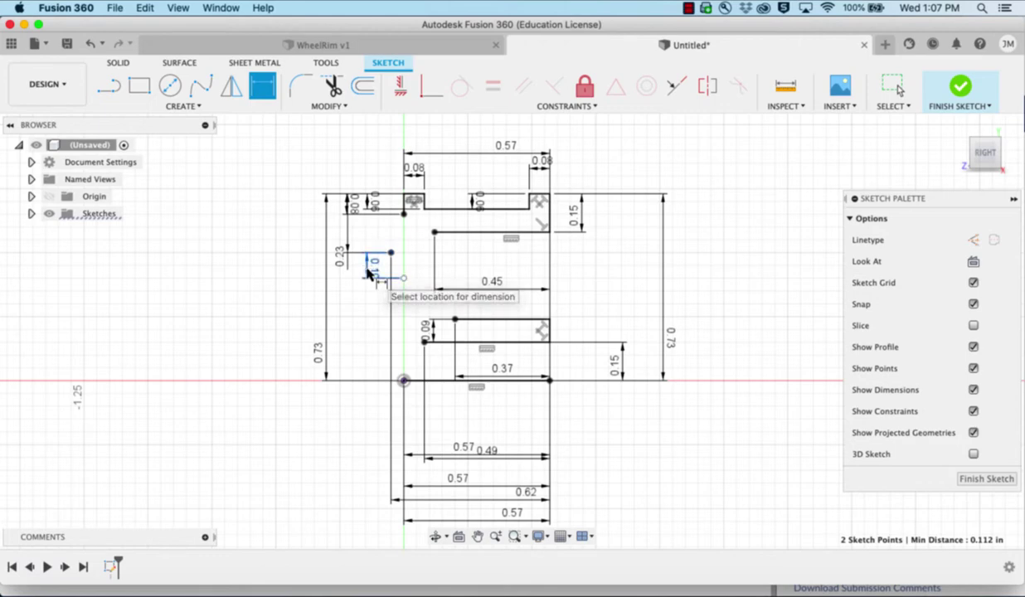
{"action": "left_click", "coordinate": [369, 272]}
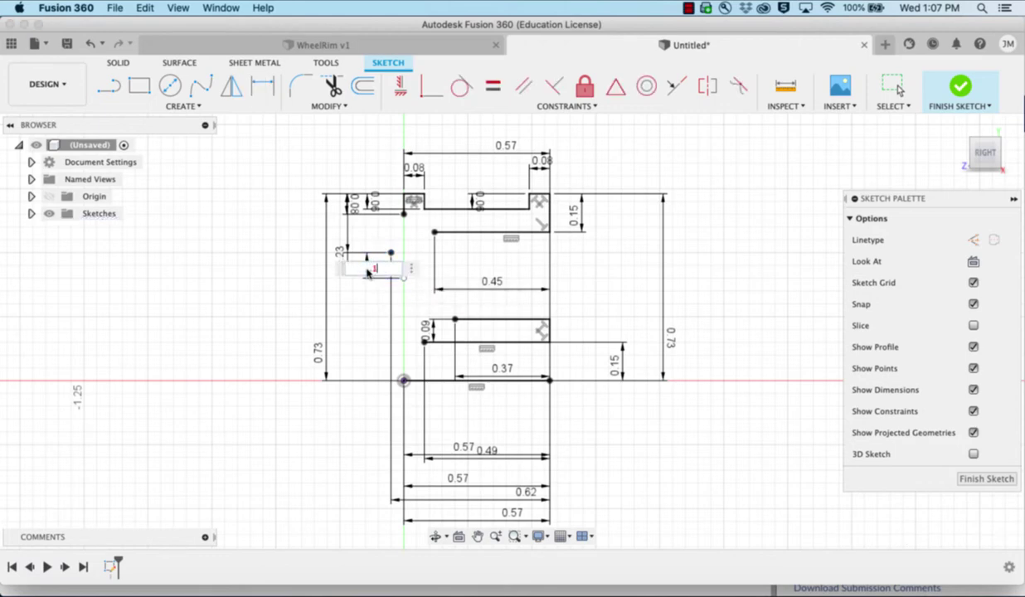
{"action": "type", "text": ".15"}
{"action": "key", "text": "Return"}
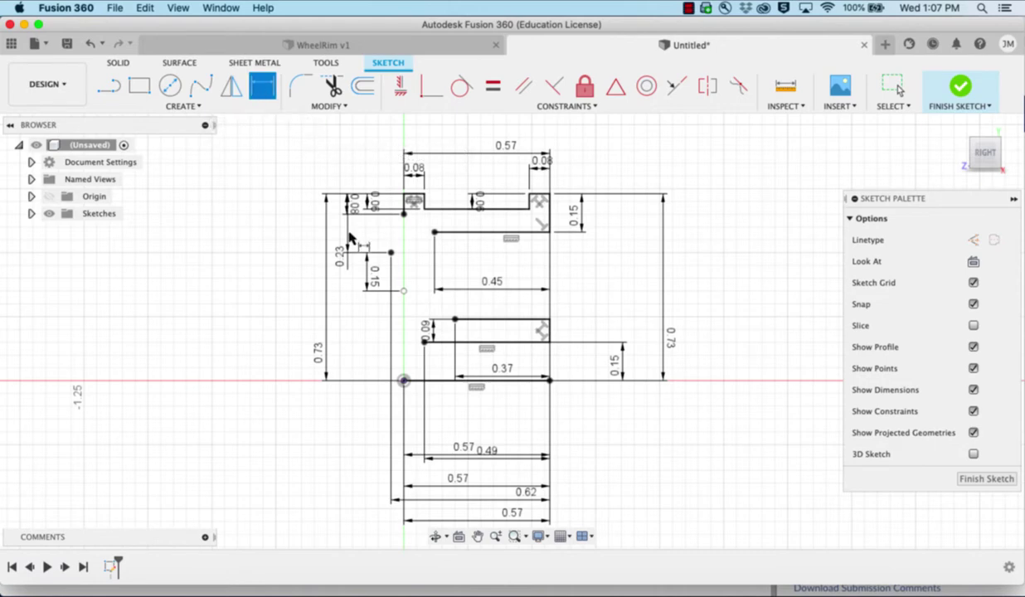
Dimension the horizontal distance between the second sketch point and the base line's right endpoint as 0.57 in
{"action": "left_click", "coordinate": [403, 291]}
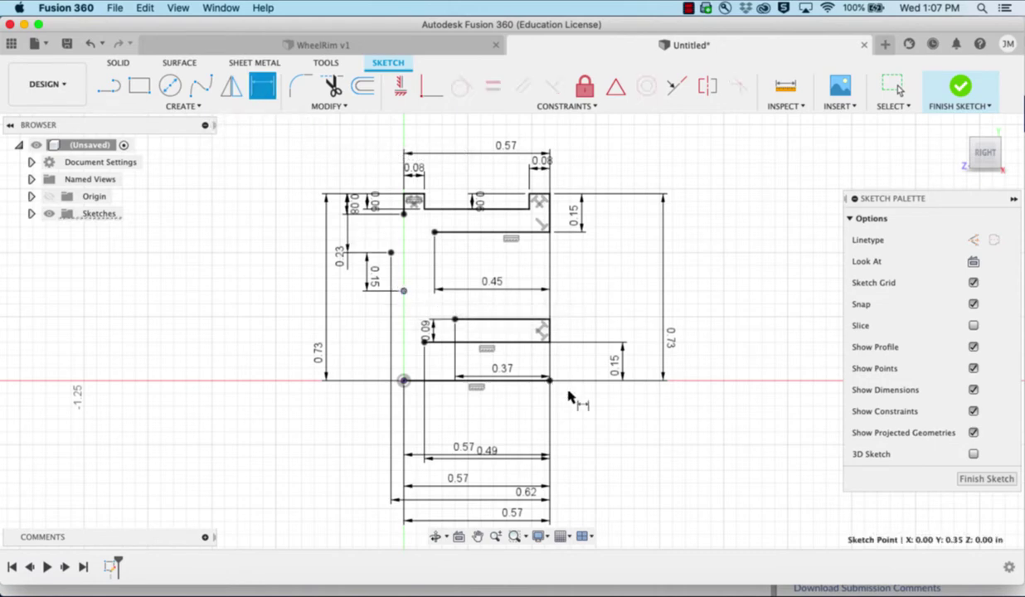
{"action": "left_click", "coordinate": [548, 382]}
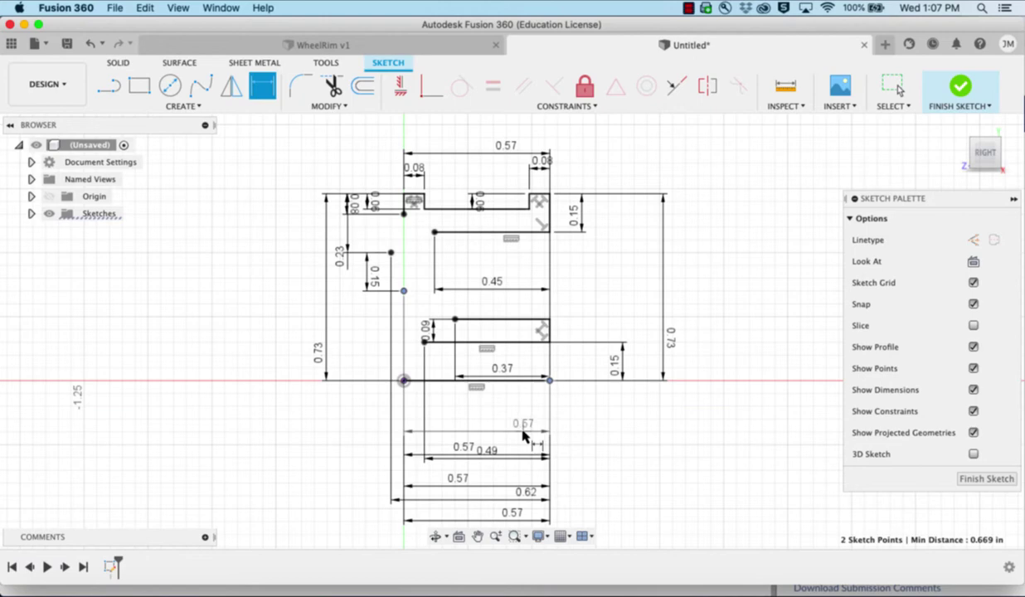
{"action": "left_click", "coordinate": [523, 433]}
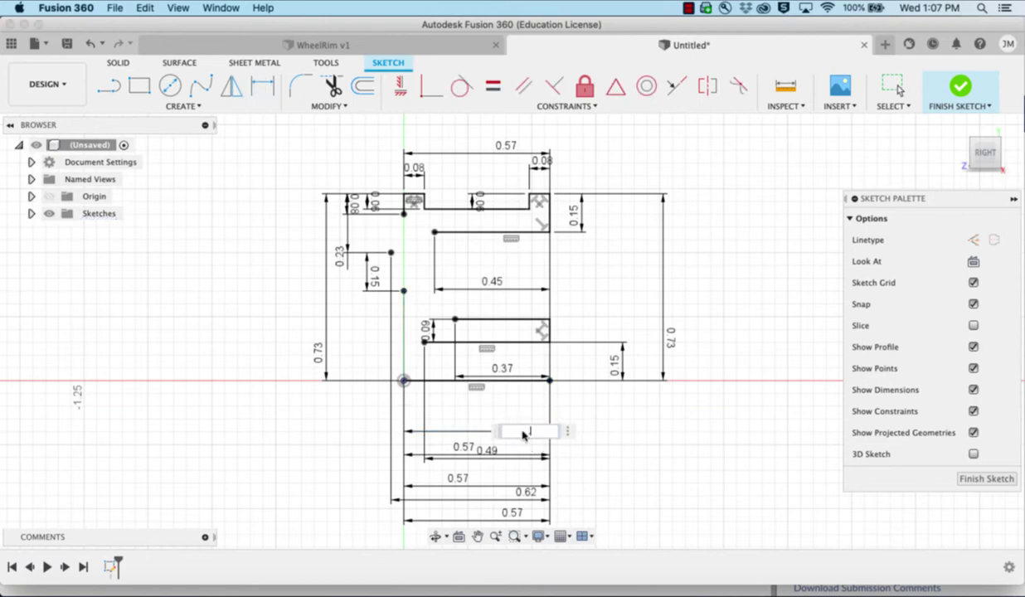
{"action": "key", "text": "Return"}
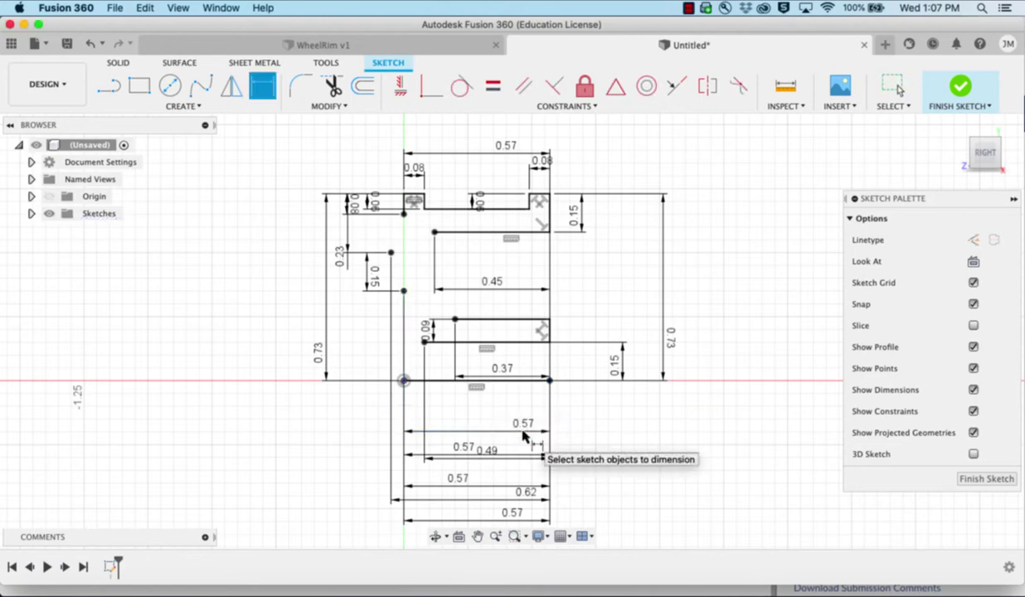
Draw a 3-point arc from the upper-left short line's lower end to the lower sketch point, passing through the leftmost sketch point
{"action": "left_click", "coordinate": [199, 106]}
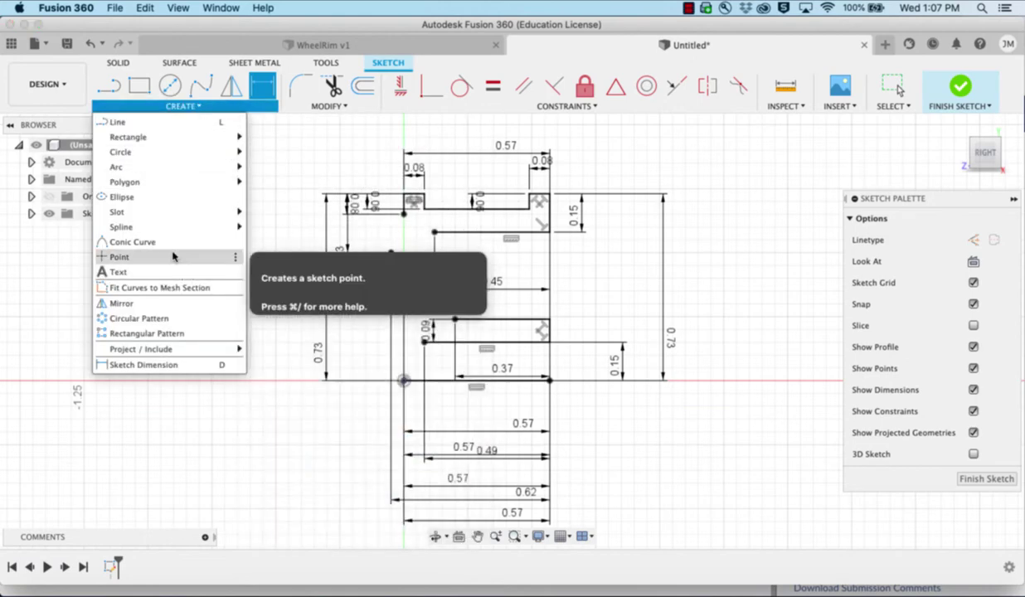
{"action": "mouse_move", "coordinate": [166, 167]}
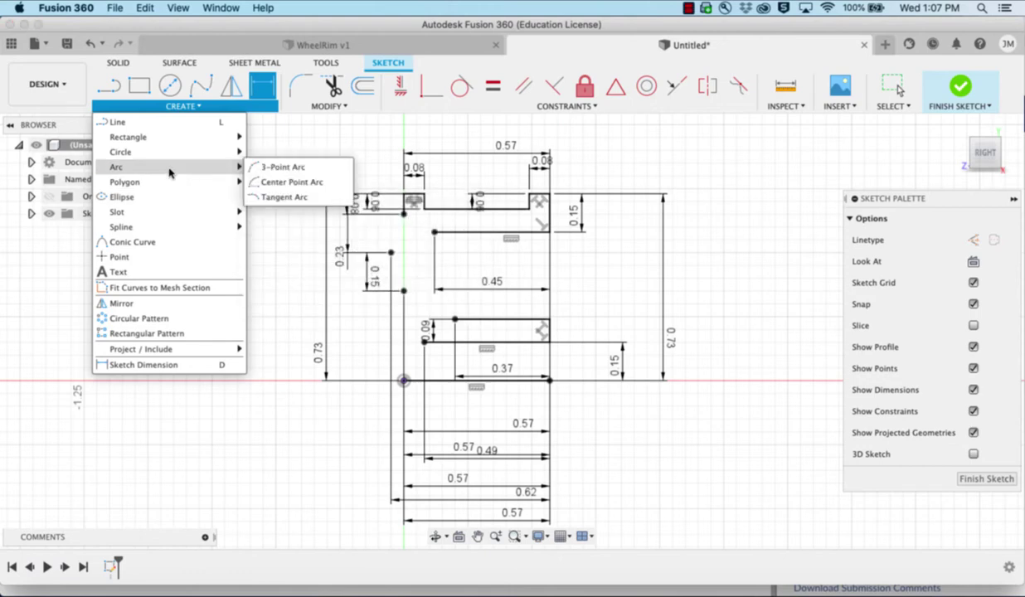
{"action": "left_click", "coordinate": [265, 168]}
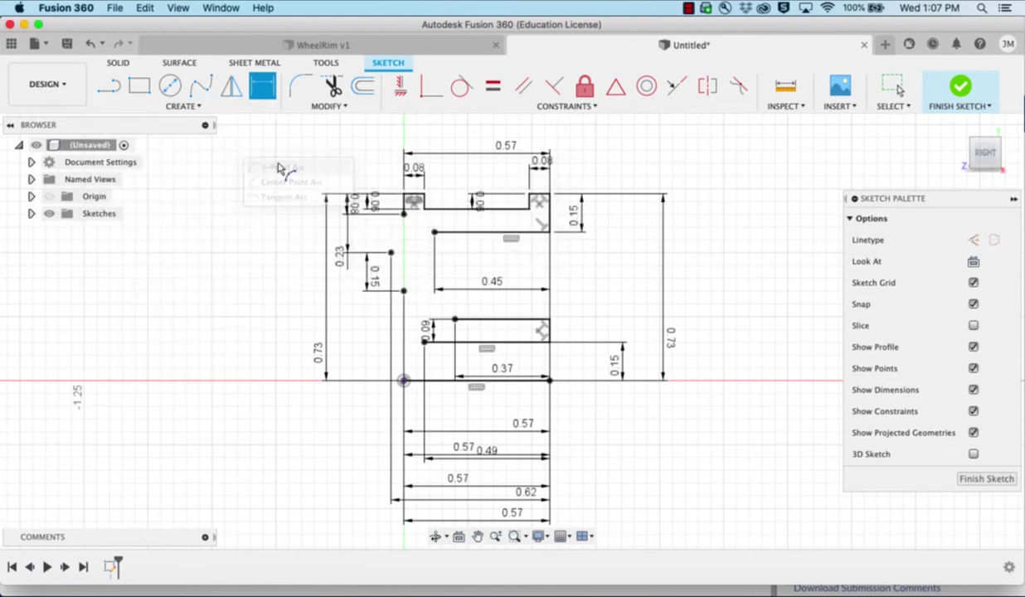
{"action": "left_click", "coordinate": [404, 215]}
{"action": "left_click", "coordinate": [403, 292]}
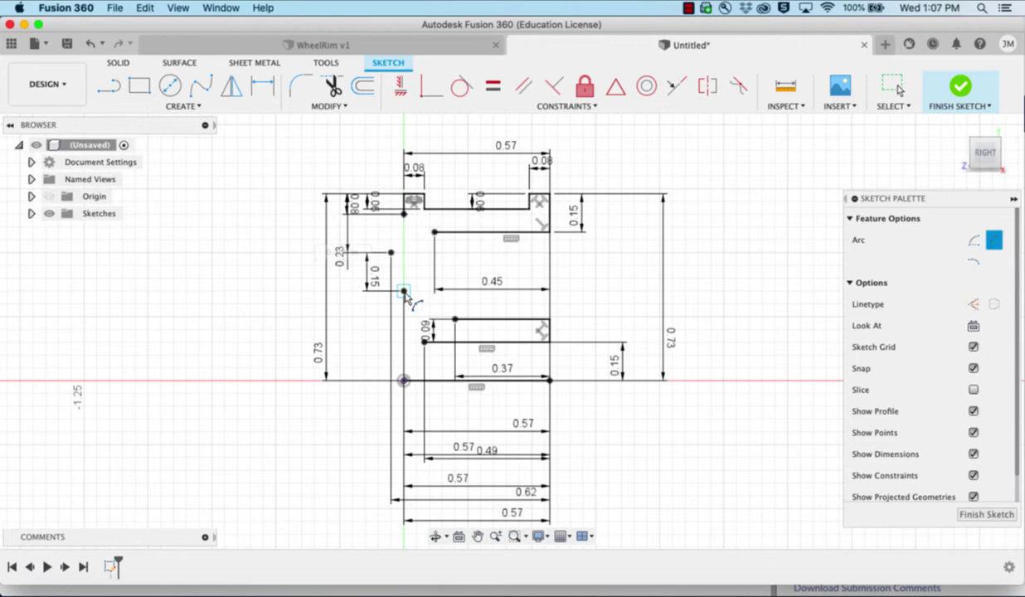
{"action": "left_click", "coordinate": [391, 253]}
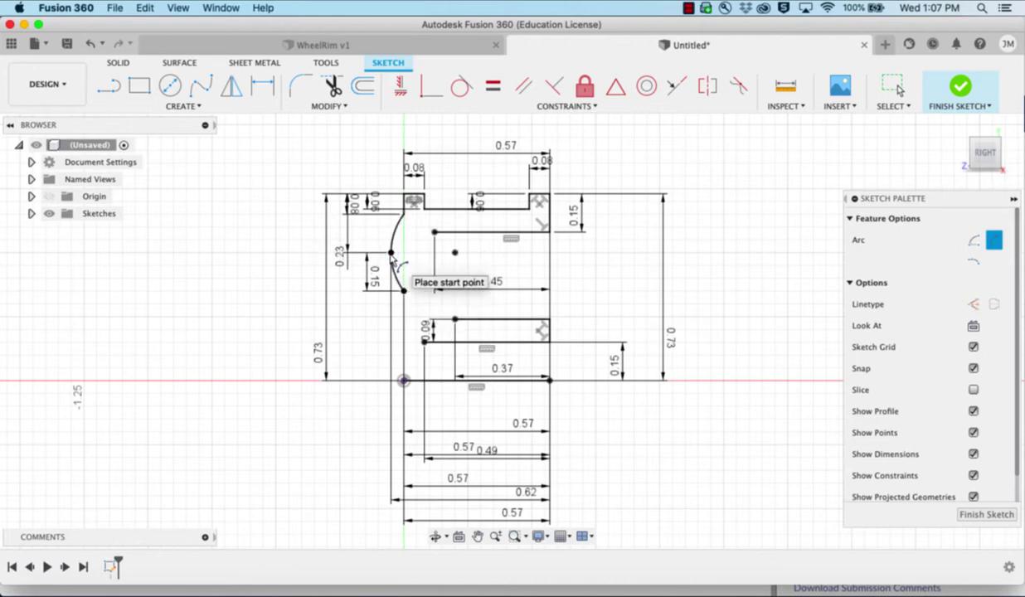
Draw a 3-point arc from the left end of the 0.49 in line to the leftmost sketch point, bulging outward and tangent to the first arc
{"action": "left_click", "coordinate": [184, 107]}
{"action": "mouse_move", "coordinate": [176, 167]}
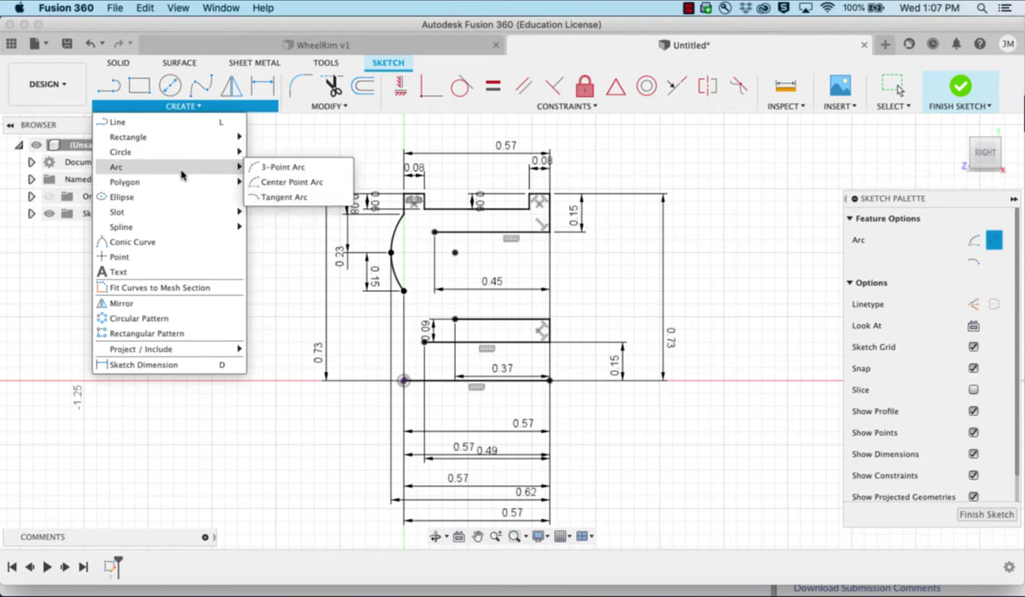
{"action": "left_click", "coordinate": [283, 168]}
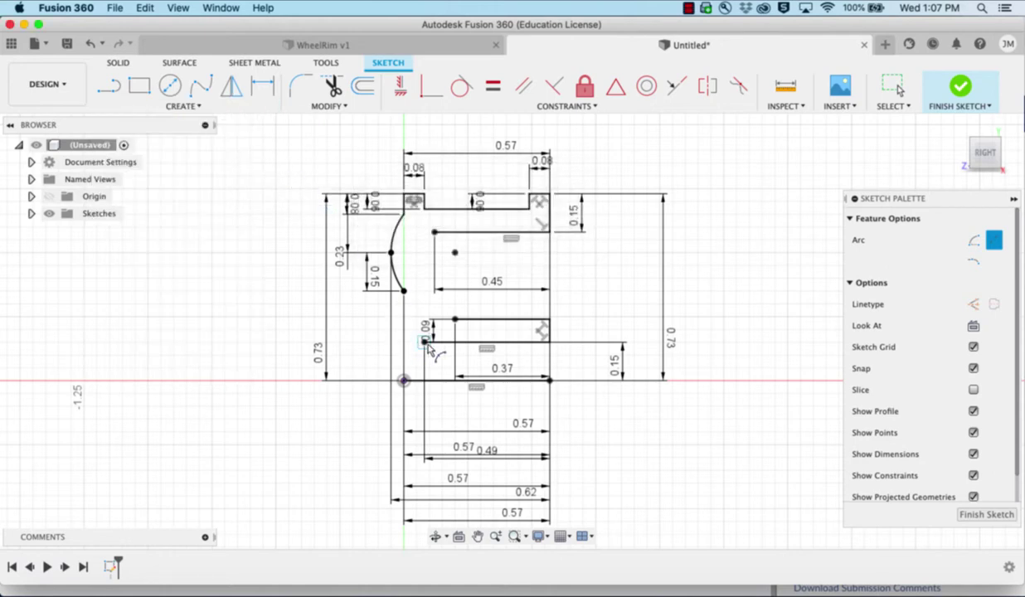
{"action": "left_click", "coordinate": [425, 341]}
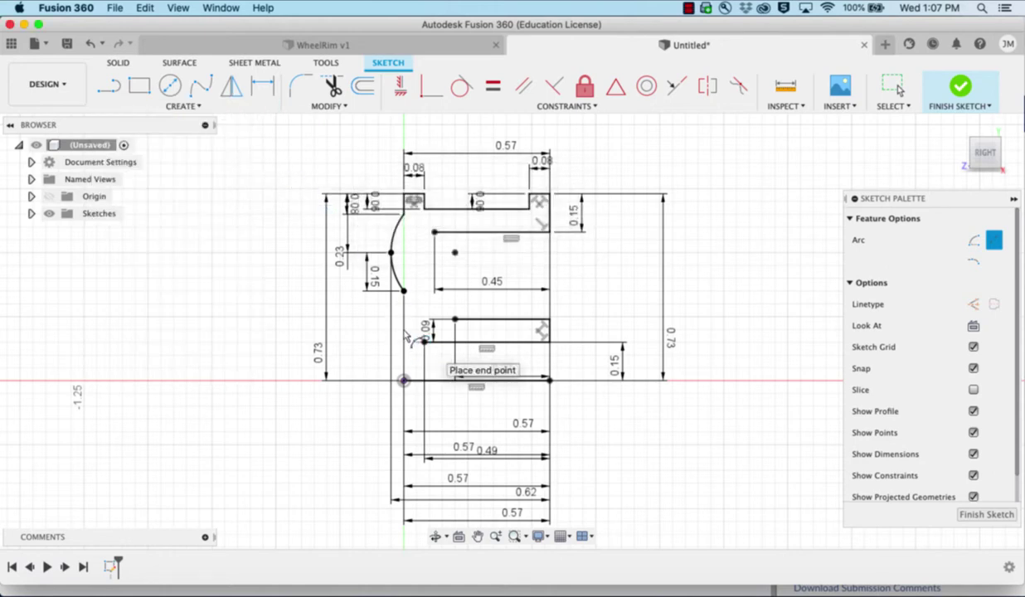
{"action": "left_click", "coordinate": [391, 253]}
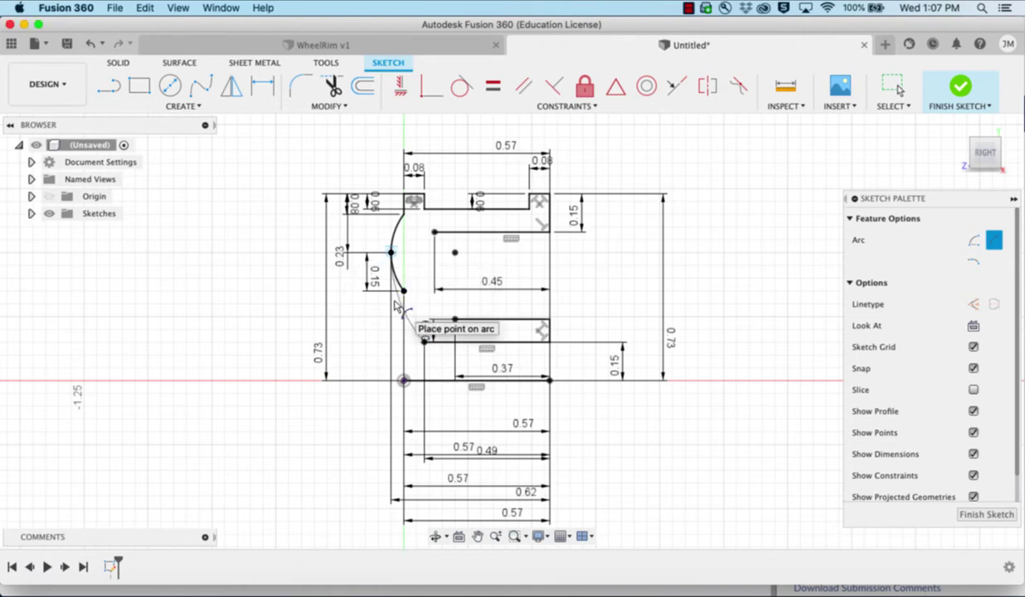
{"action": "left_click", "coordinate": [397, 306]}
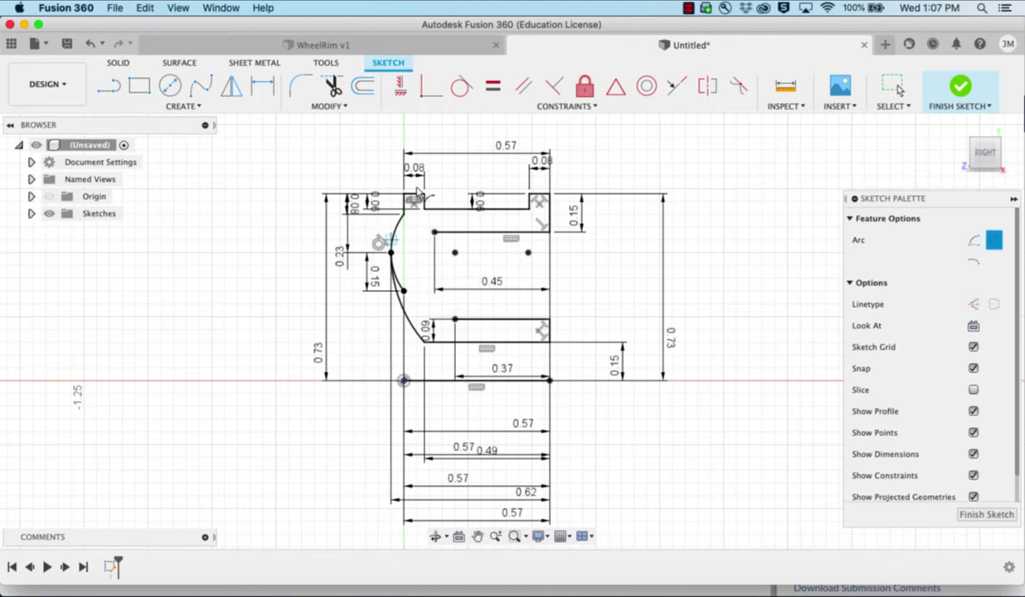
{"action": "left_click", "coordinate": [462, 89]}
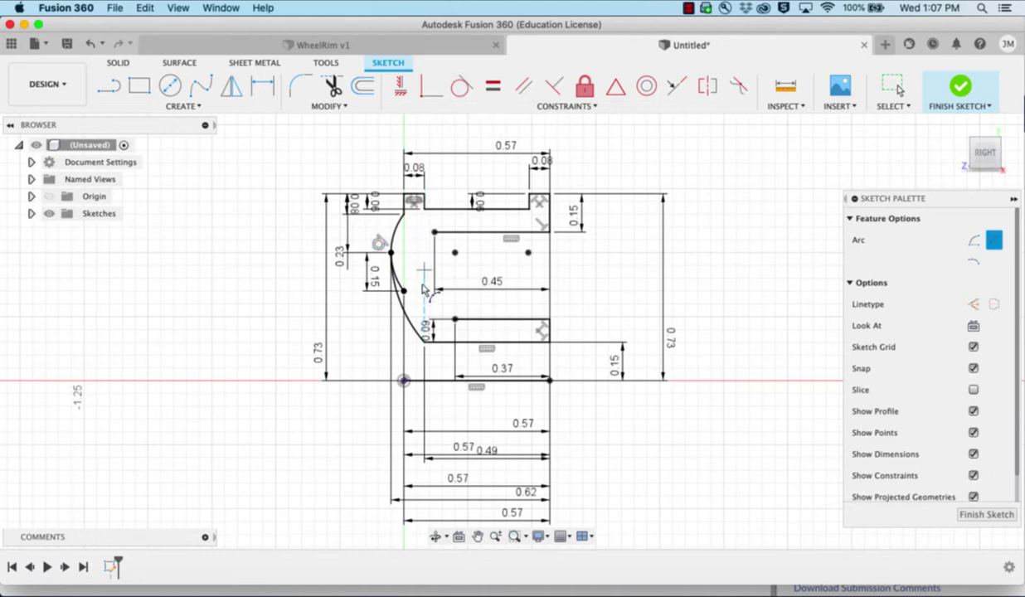
{"action": "key", "text": "Escape"}
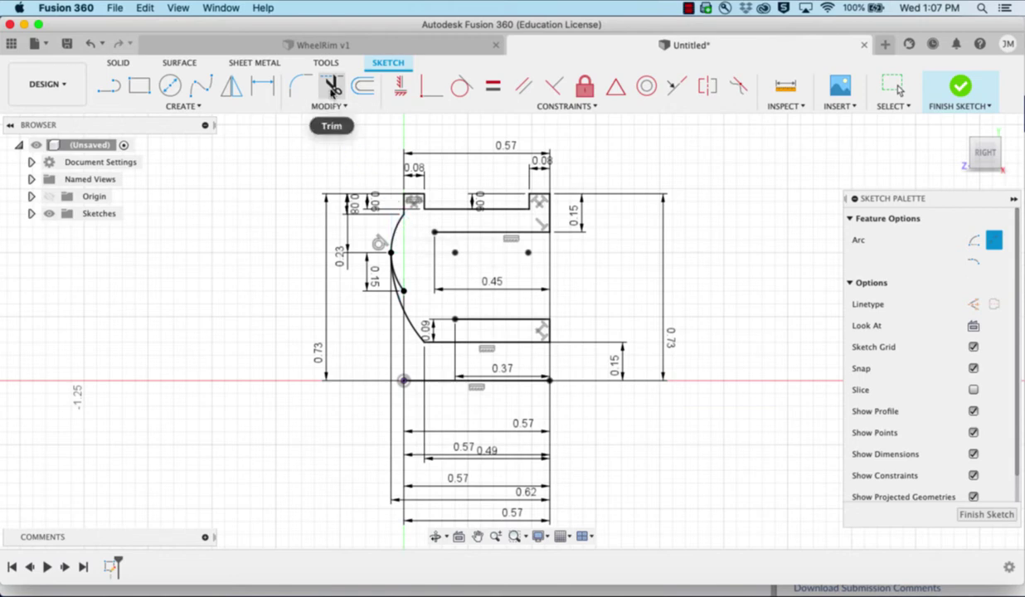
Trim away the first arc's lower portion between the leftmost sketch point and the sketch point on the vertical axis
{"action": "left_click", "coordinate": [332, 87]}
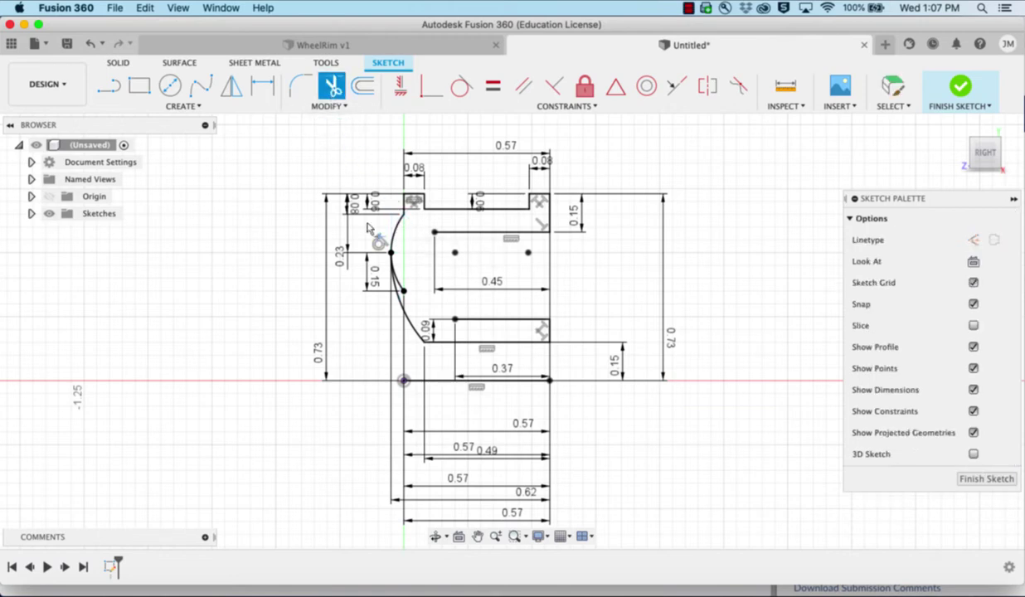
{"action": "left_click", "coordinate": [403, 292]}
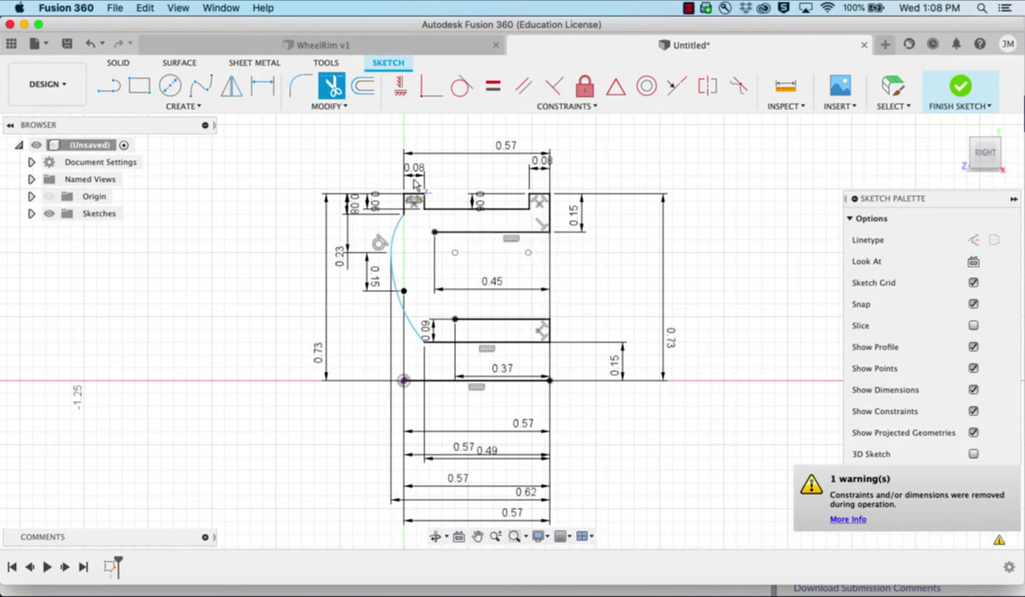
Close the inner side of the profile with a 3-point arc joining the left ends of the 0.37 in and 0.45 in lines
{"action": "left_click", "coordinate": [186, 108]}
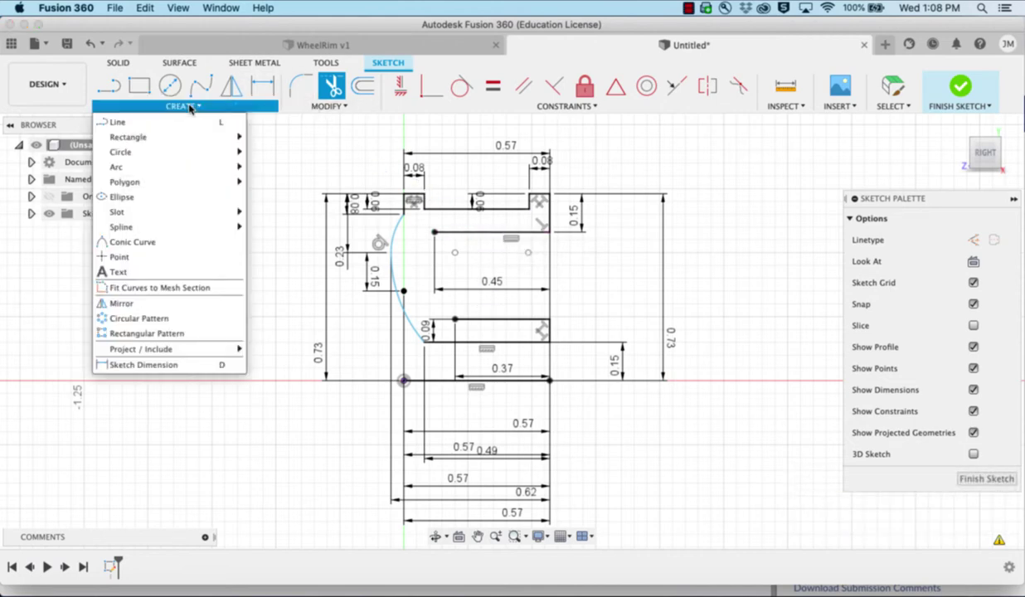
{"action": "mouse_move", "coordinate": [186, 166]}
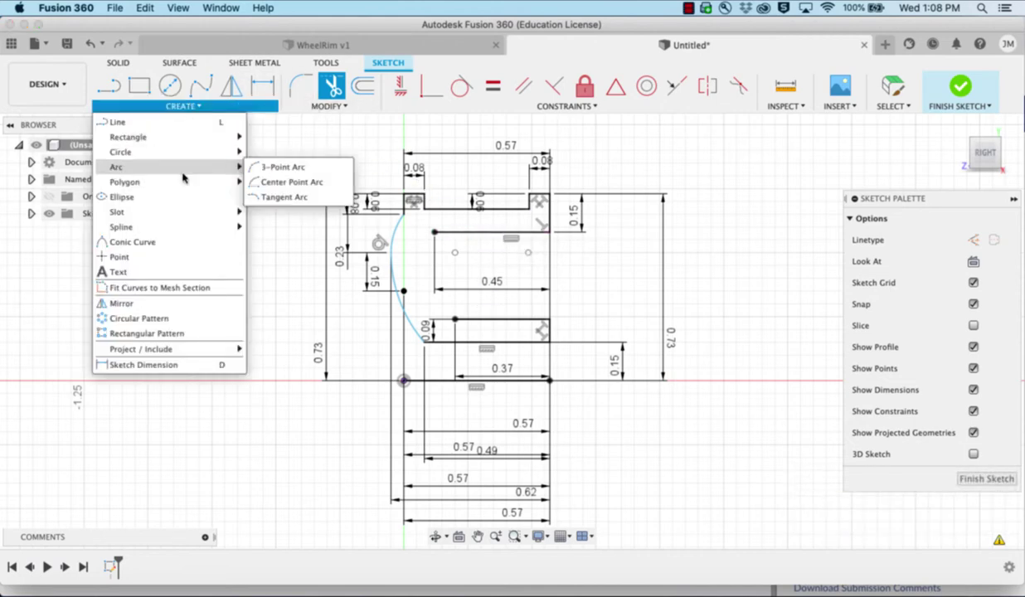
{"action": "left_click", "coordinate": [281, 167]}
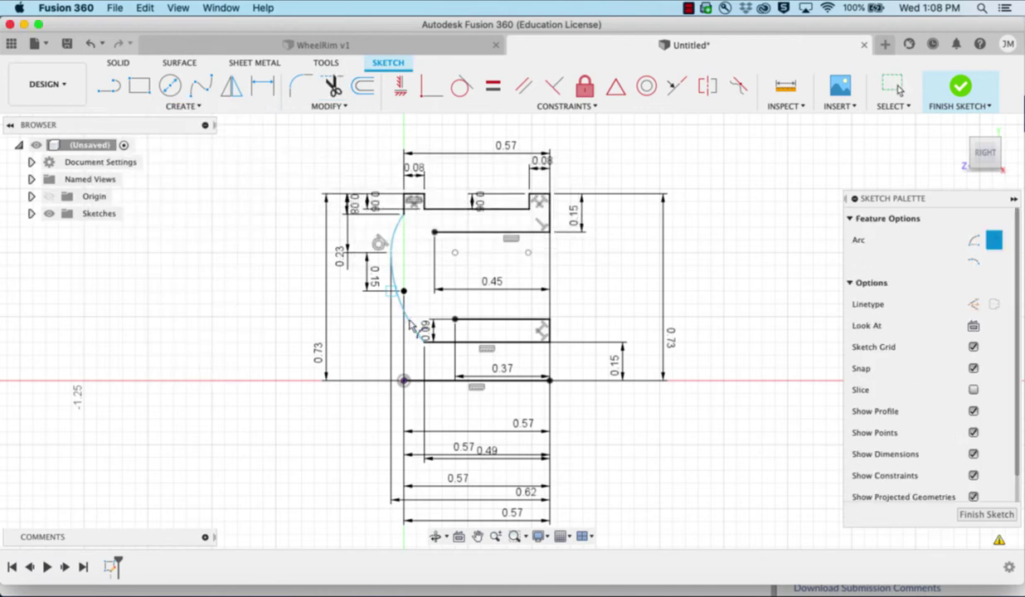
{"action": "left_click", "coordinate": [434, 233]}
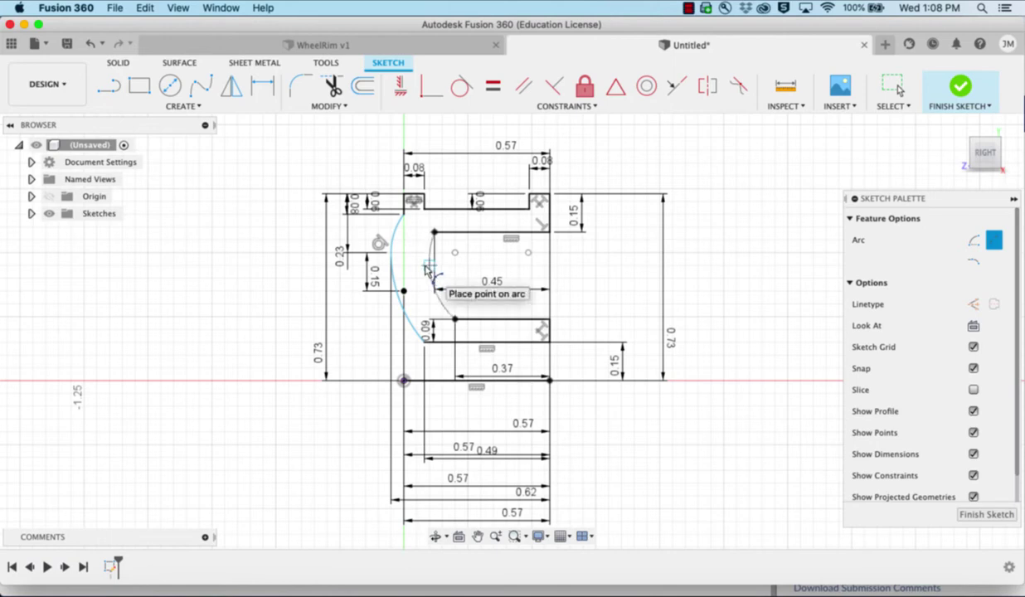
{"action": "left_click", "coordinate": [428, 266]}
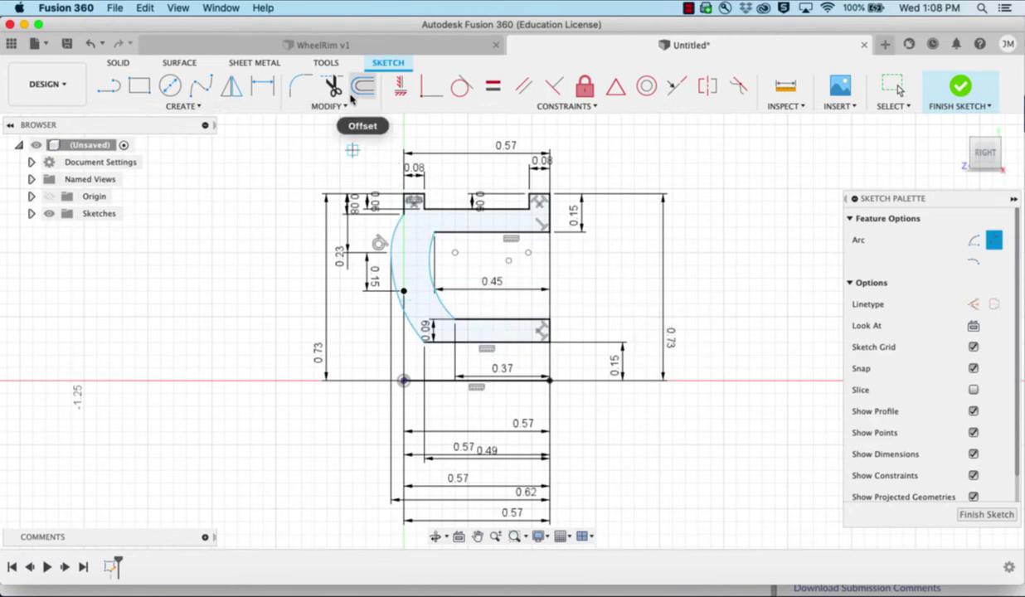
Fillet the upper flange's lower-right outer corner with a 0.1 in radius
{"action": "left_click", "coordinate": [300, 86]}
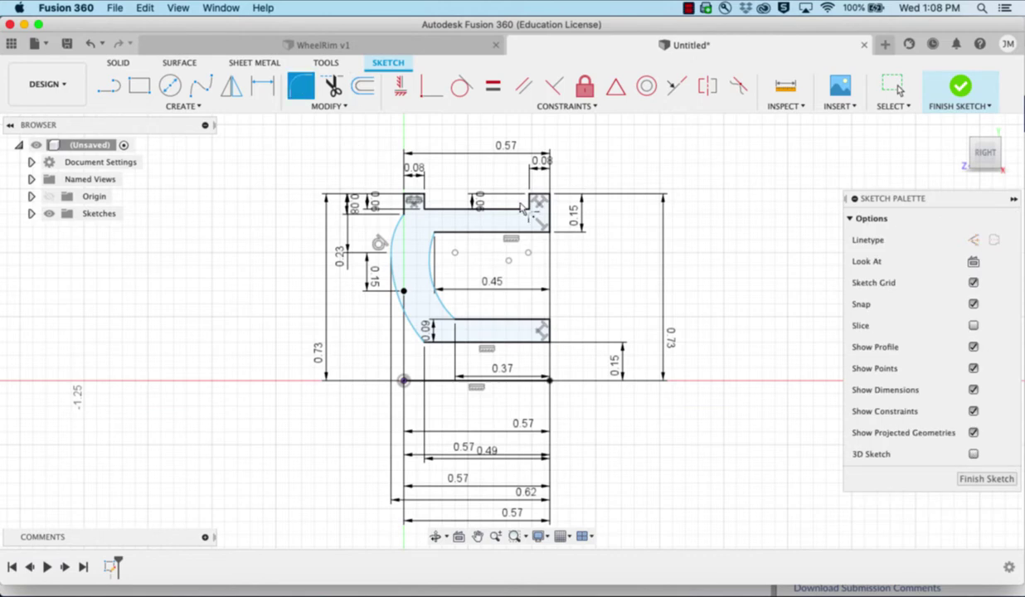
{"action": "left_click", "coordinate": [549, 218]}
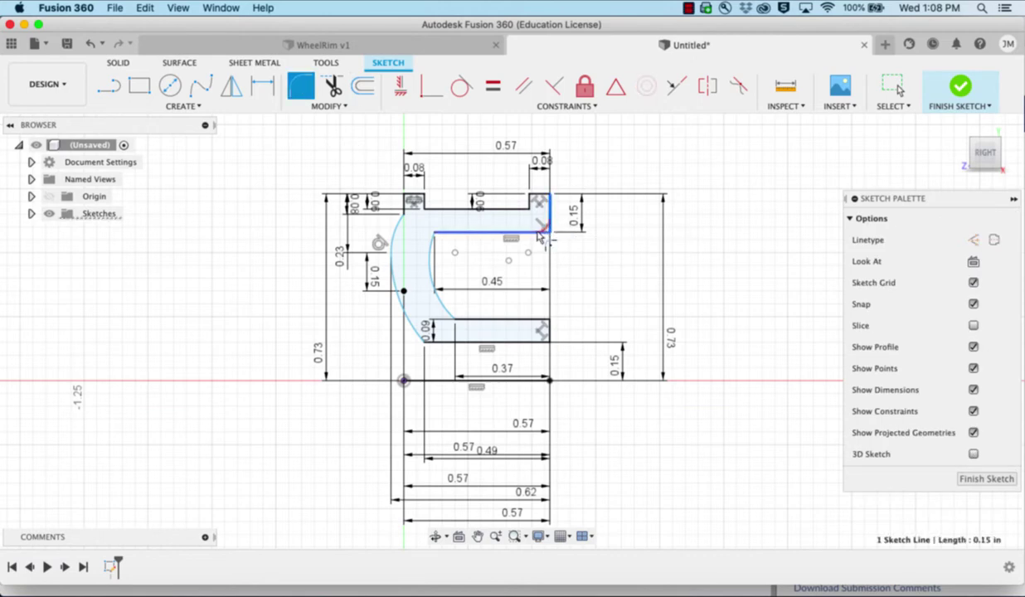
{"action": "left_click", "coordinate": [538, 234]}
{"action": "key", "text": "Return"}
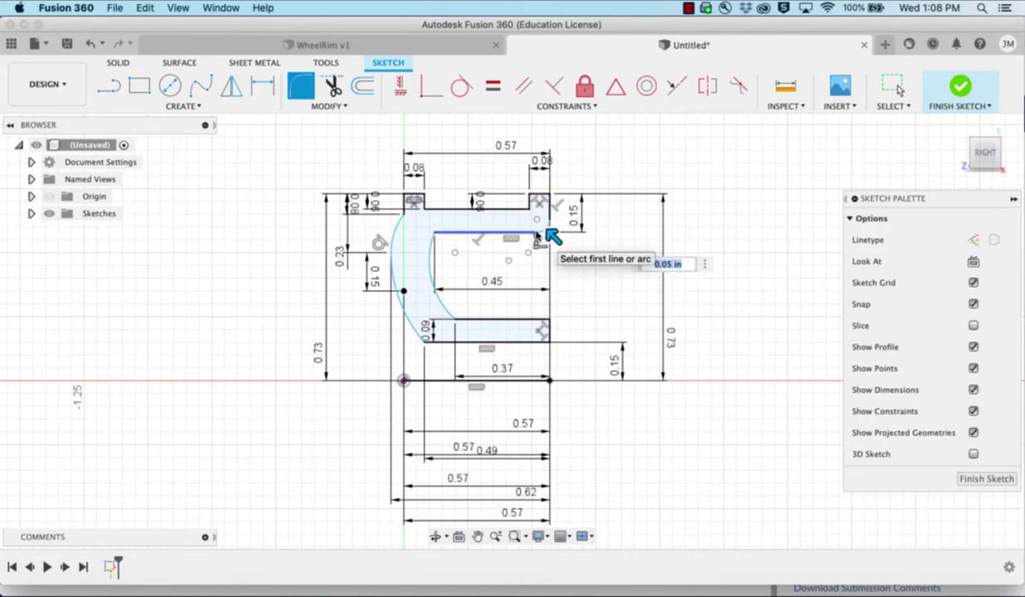
{"action": "key", "text": "Return"}
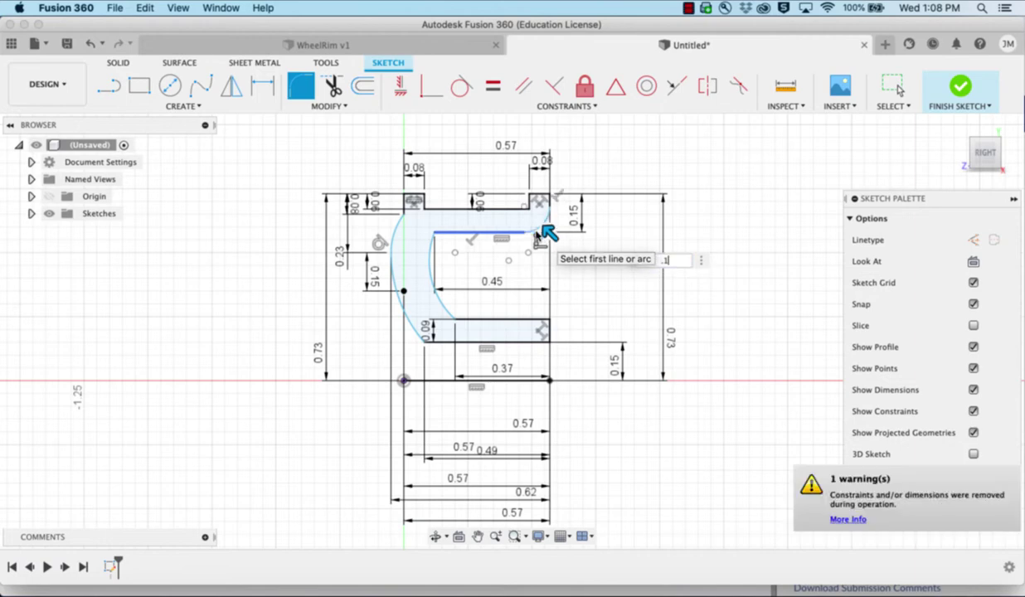
{"action": "key", "text": "Escape"}
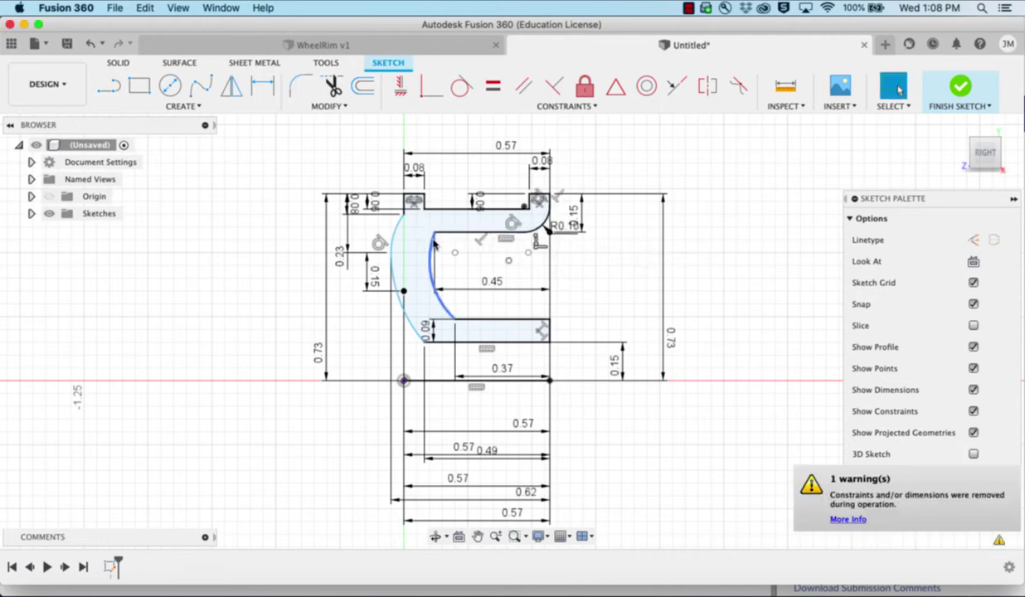
Fillet the corner between the inner arc and the upper flange's underside with a 0.1 in radius, and finish the sketch
{"action": "key", "text": "Return"}
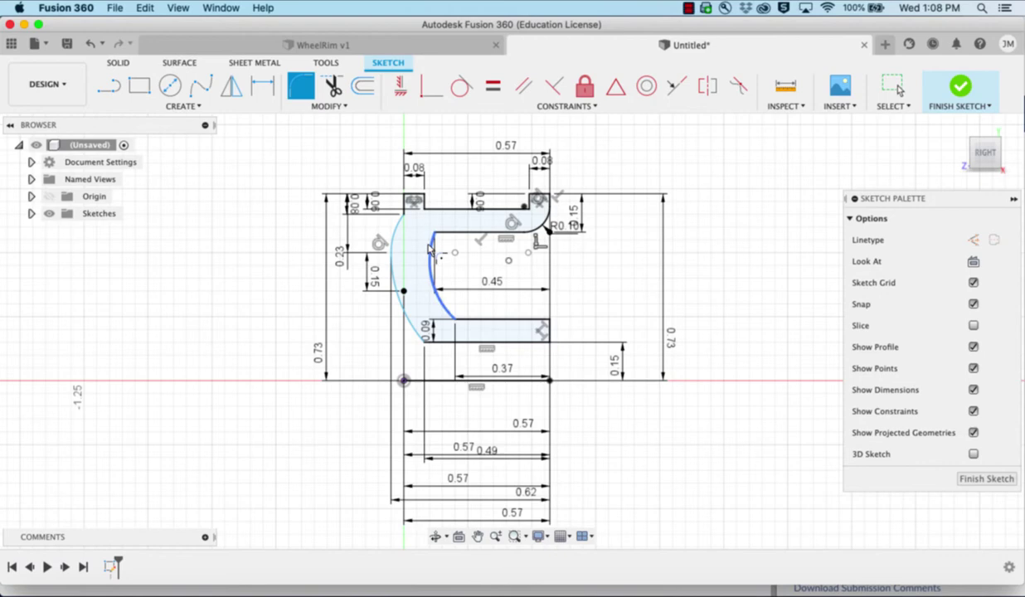
{"action": "left_click", "coordinate": [432, 250]}
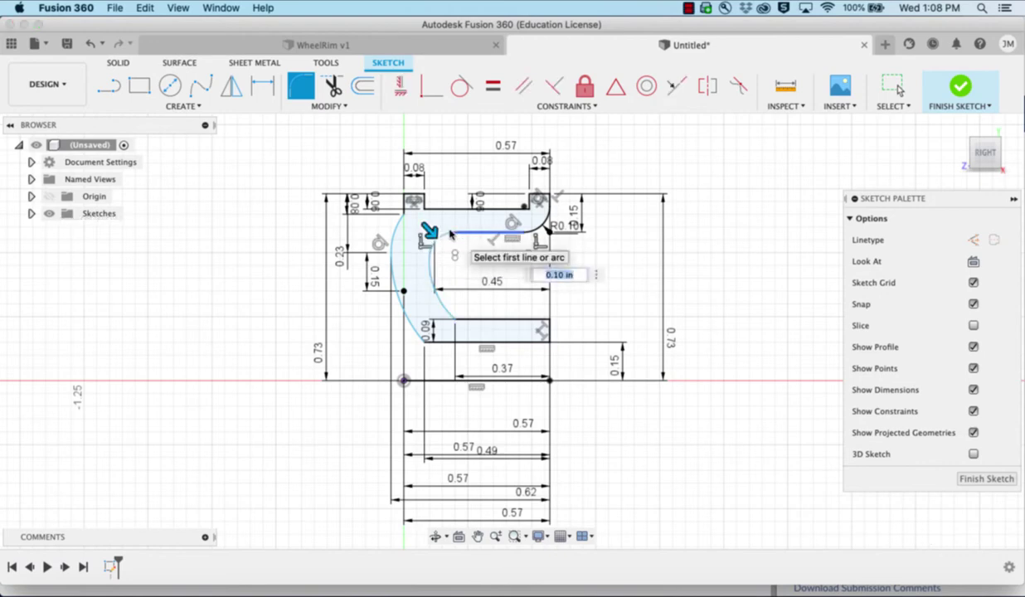
{"action": "type", "text": ".1"}
{"action": "key", "text": "Return"}
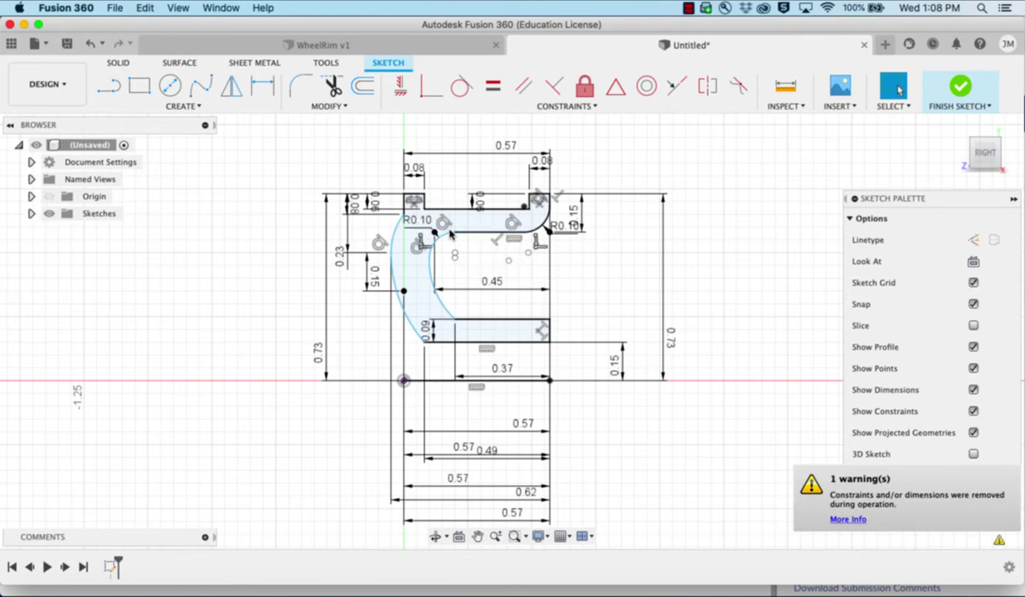
{"action": "left_click", "coordinate": [960, 88]}
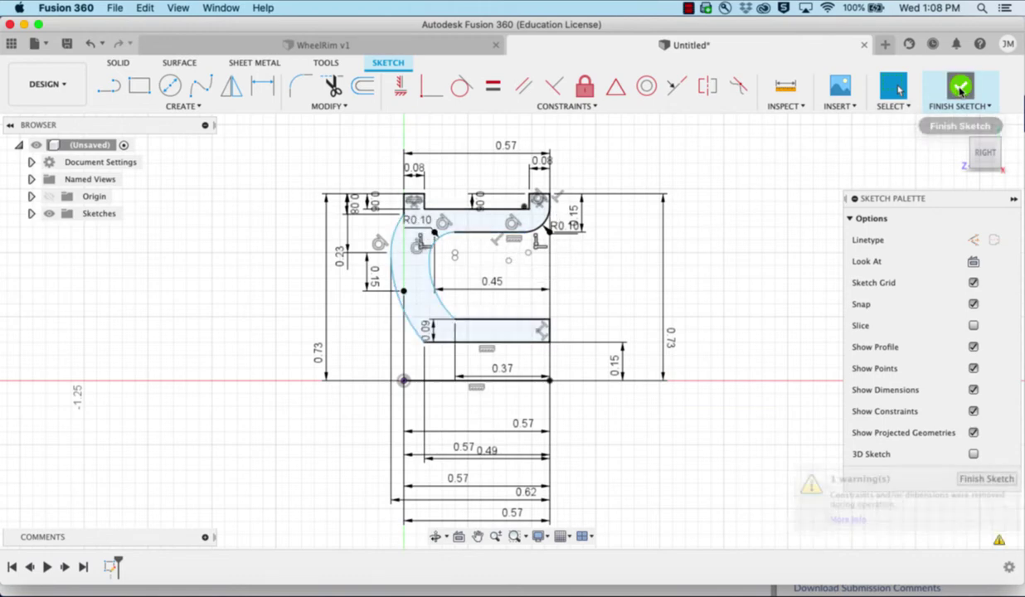
{"action": "left_click", "coordinate": [956, 126]}
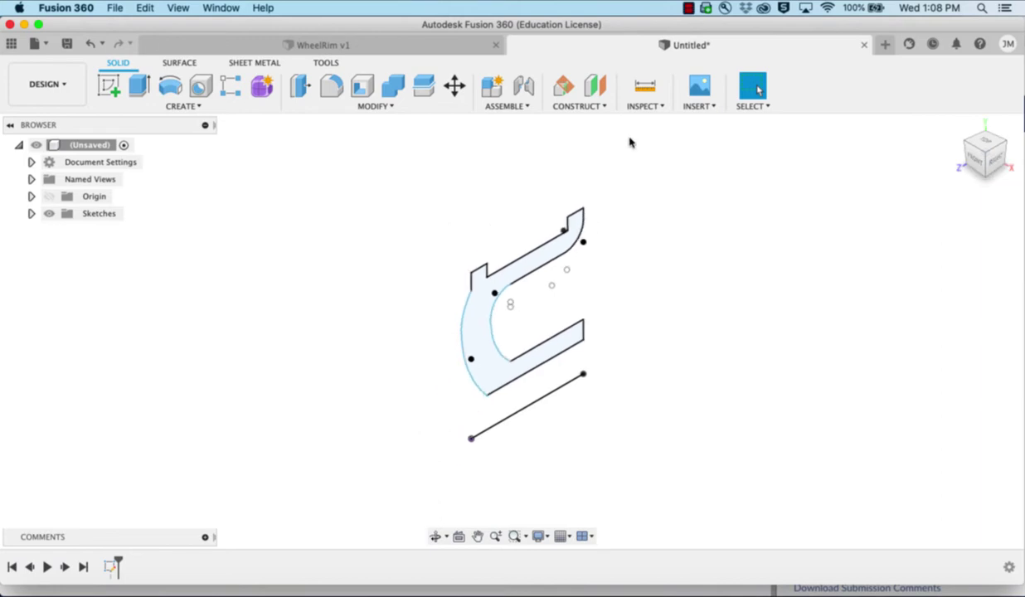
Revolve the wheel cross-section profile 360 degrees about the separate base line as a new body
{"action": "left_click", "coordinate": [149, 90]}
{"action": "left_click", "coordinate": [170, 88]}
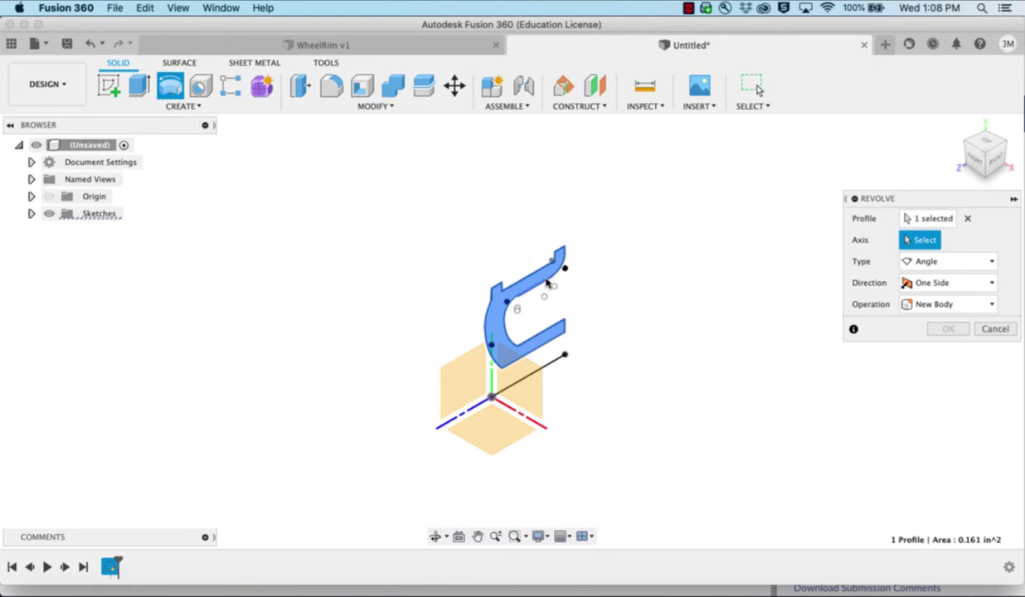
{"action": "left_click", "coordinate": [560, 358]}
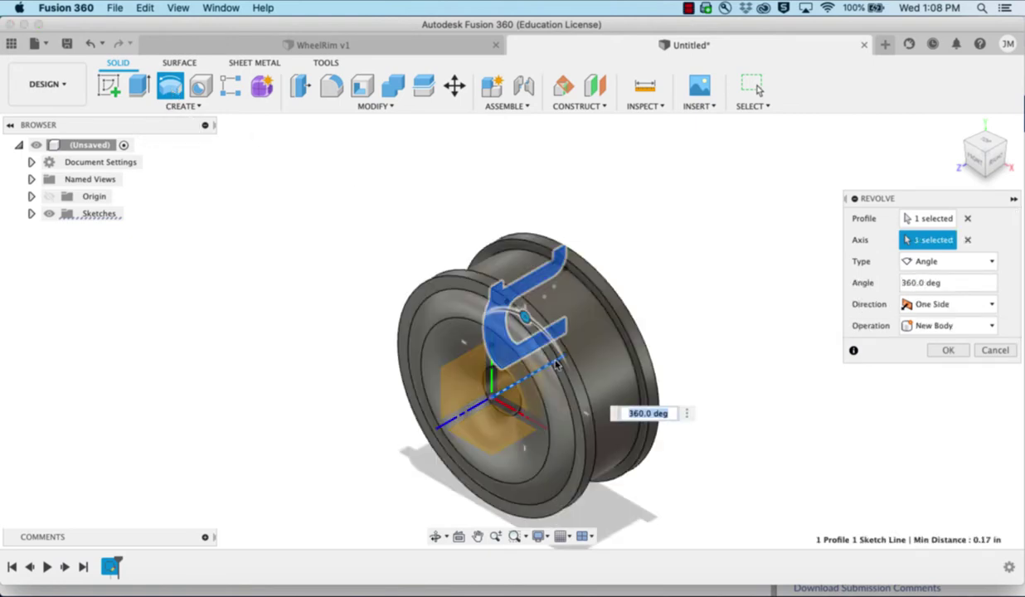
{"action": "left_click", "coordinate": [946, 350]}
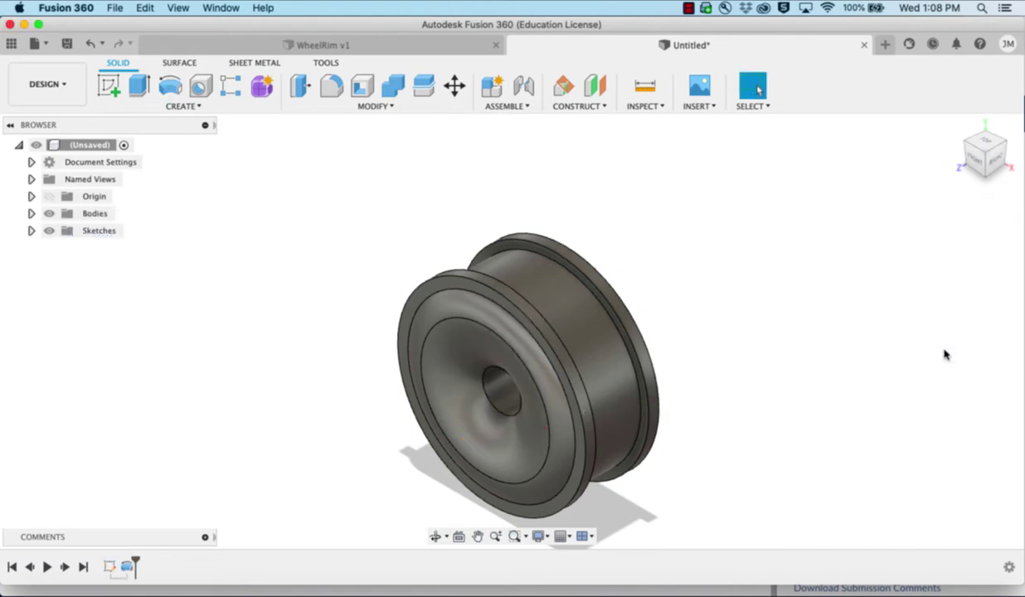
Create a construction plane offset 0.10 in outward from the front flange's flat ring face
{"action": "left_click", "coordinate": [1004, 146]}
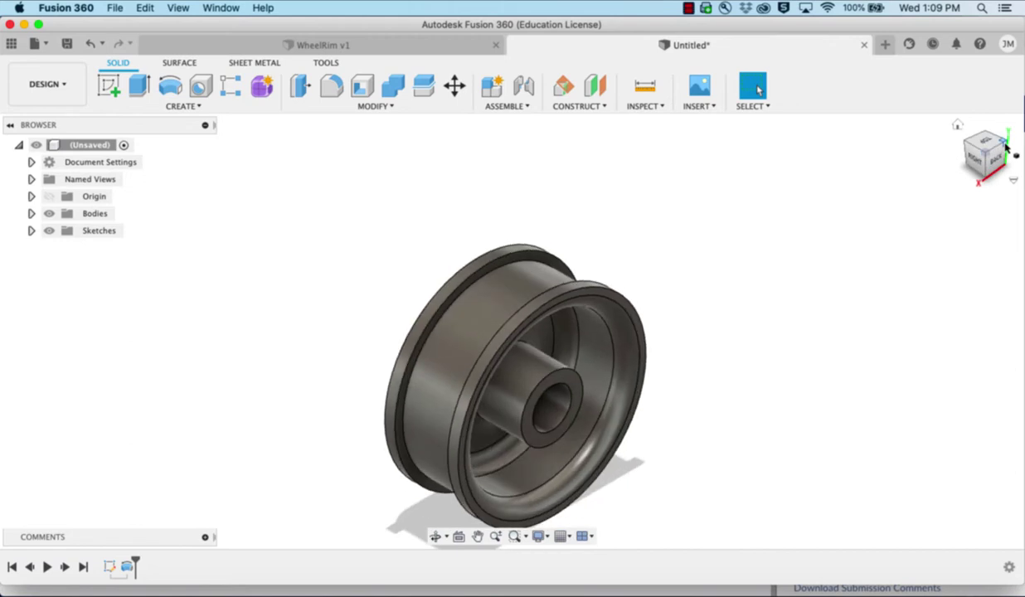
{"action": "left_click", "coordinate": [958, 125]}
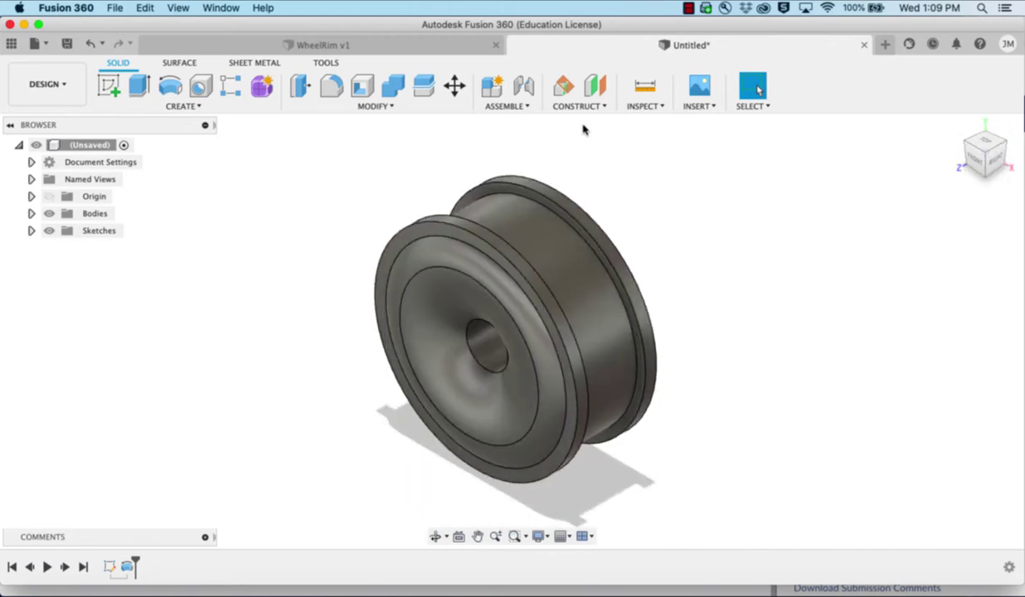
{"action": "left_click", "coordinate": [586, 107]}
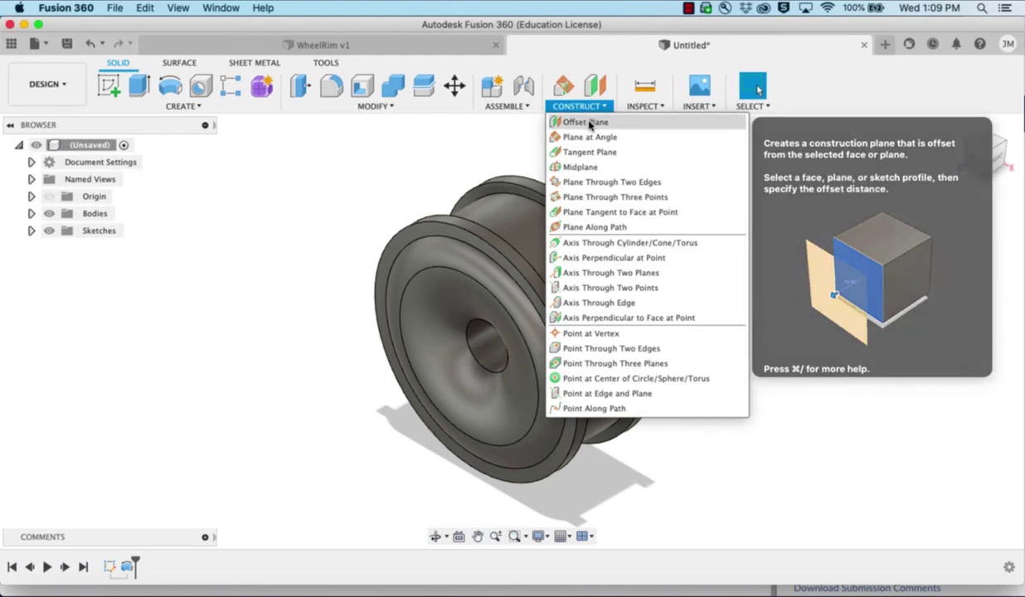
{"action": "left_click", "coordinate": [589, 124]}
{"action": "left_click", "coordinate": [469, 242]}
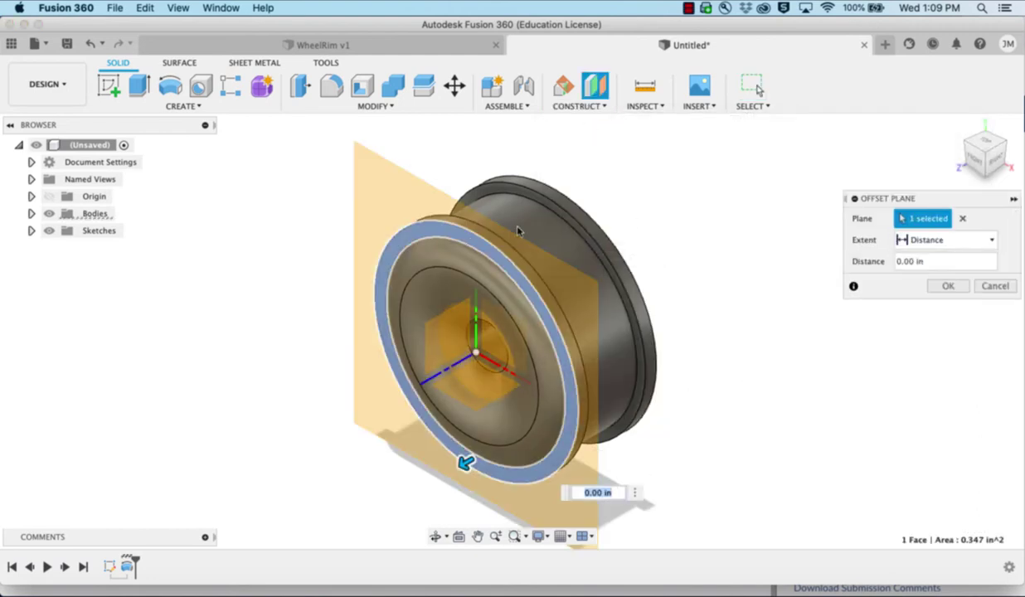
{"action": "left_click", "coordinate": [1010, 153]}
{"action": "left_click_drag", "start_coordinate": [445, 461], "coordinate": [423, 460]}
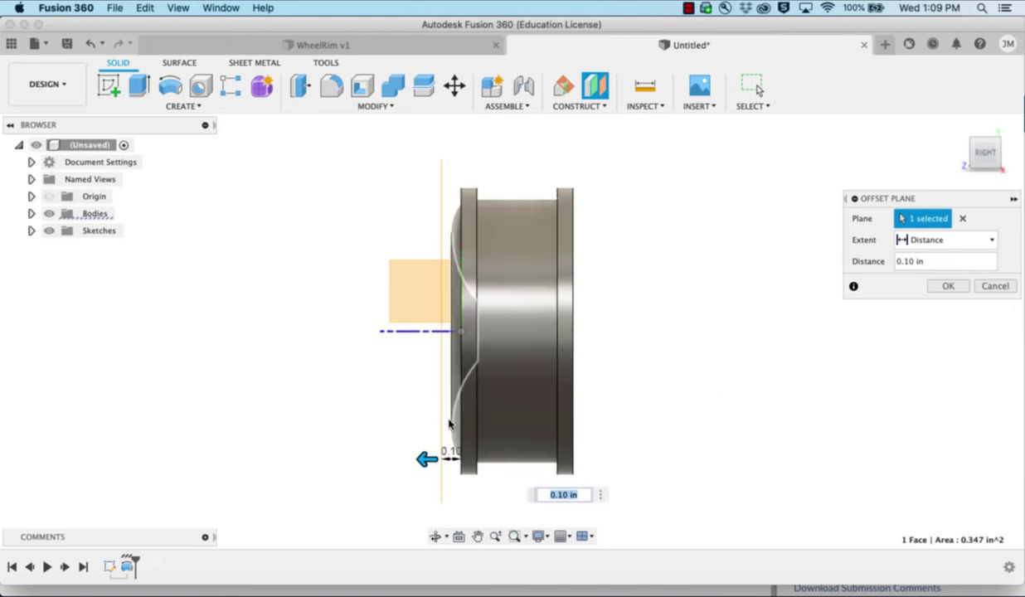
{"action": "left_click", "coordinate": [947, 287]}
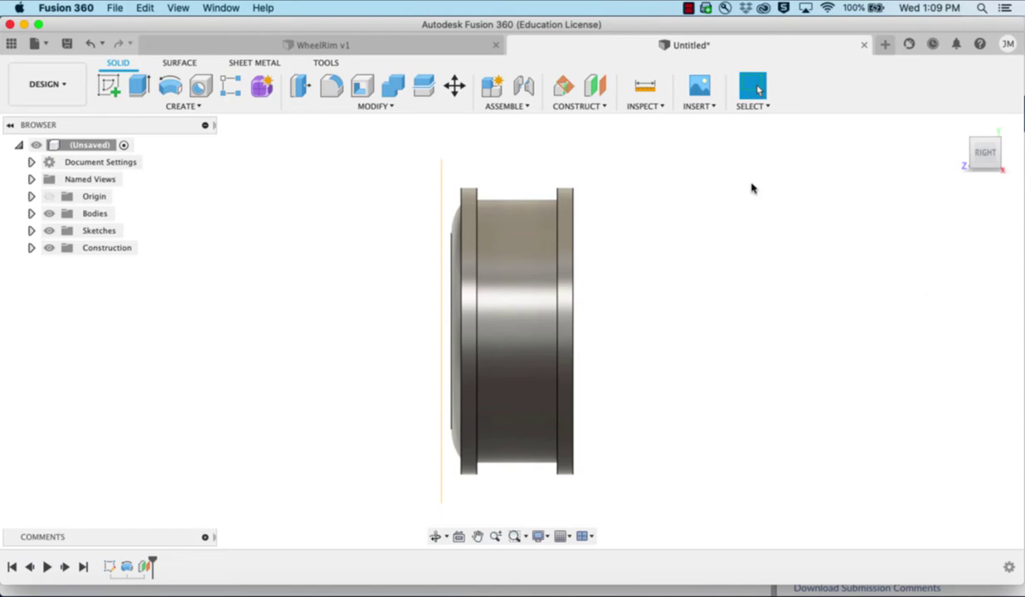
Start a sketch on the offset plane and draw a 1.3 in diameter circle centred on the origin
{"action": "left_click", "coordinate": [107, 85]}
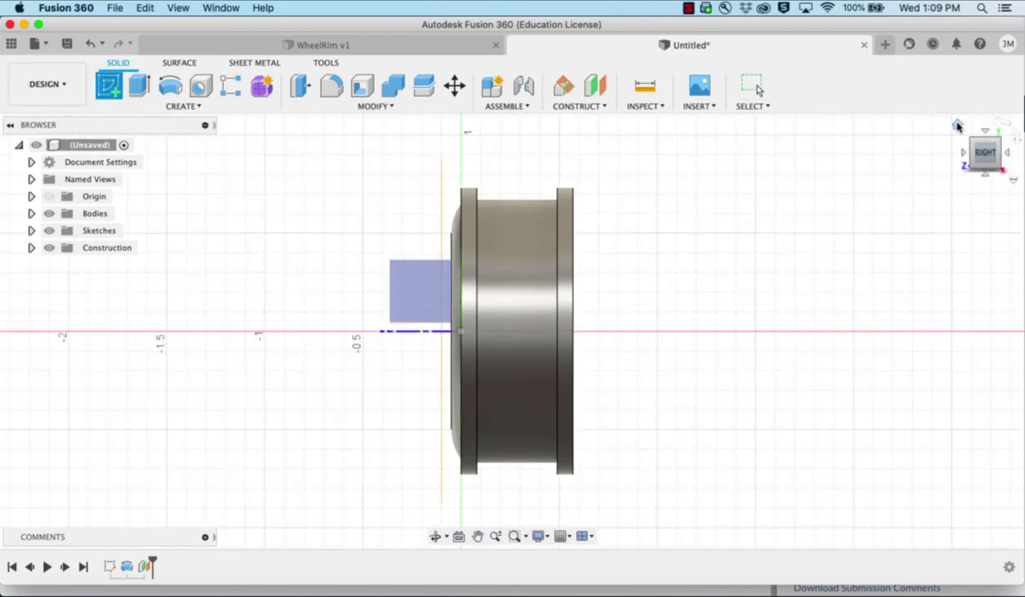
{"action": "left_click", "coordinate": [957, 124]}
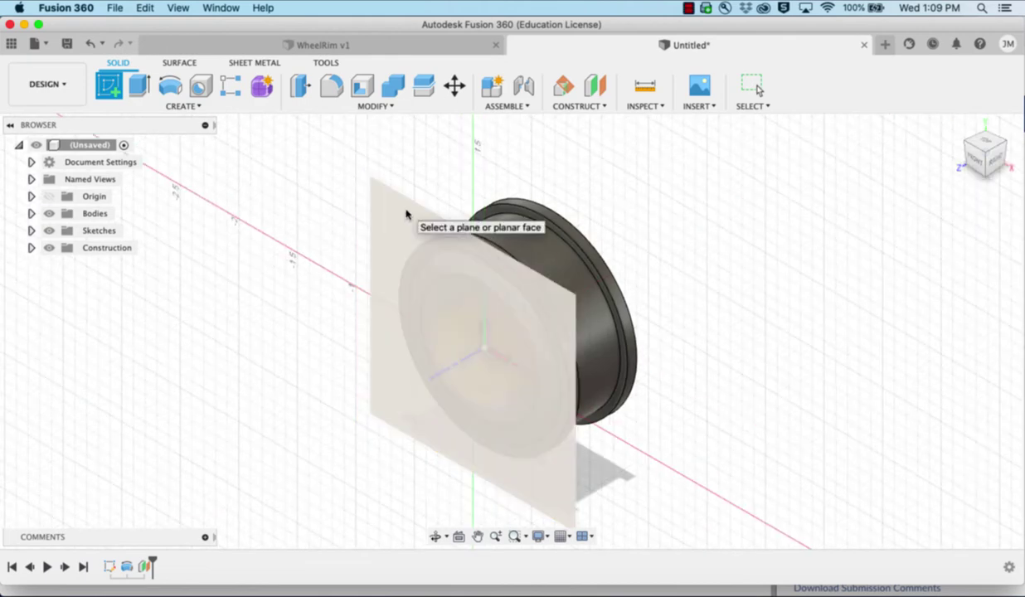
{"action": "left_click", "coordinate": [406, 215]}
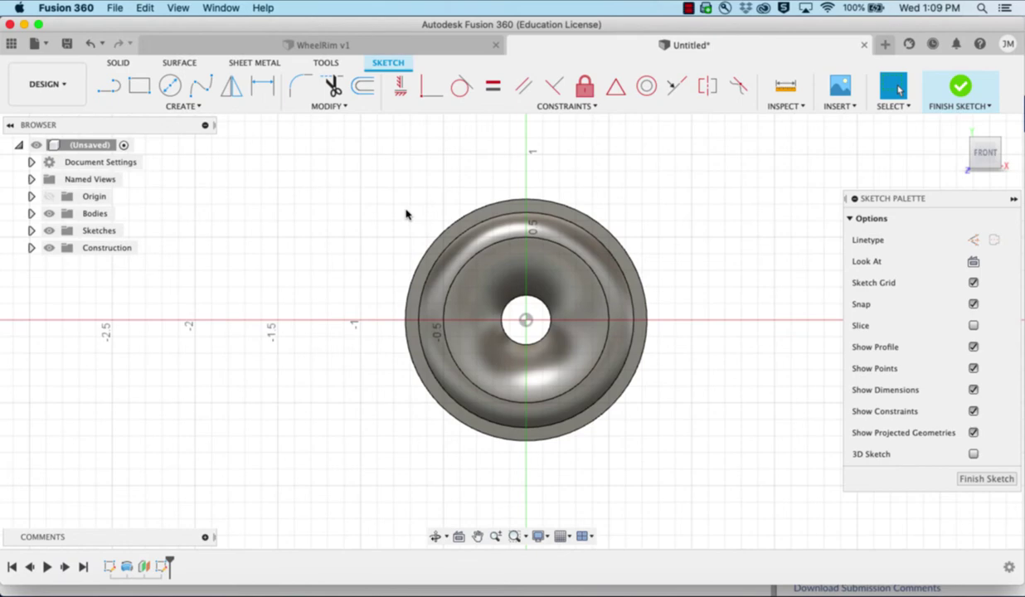
{"action": "left_click", "coordinate": [170, 86]}
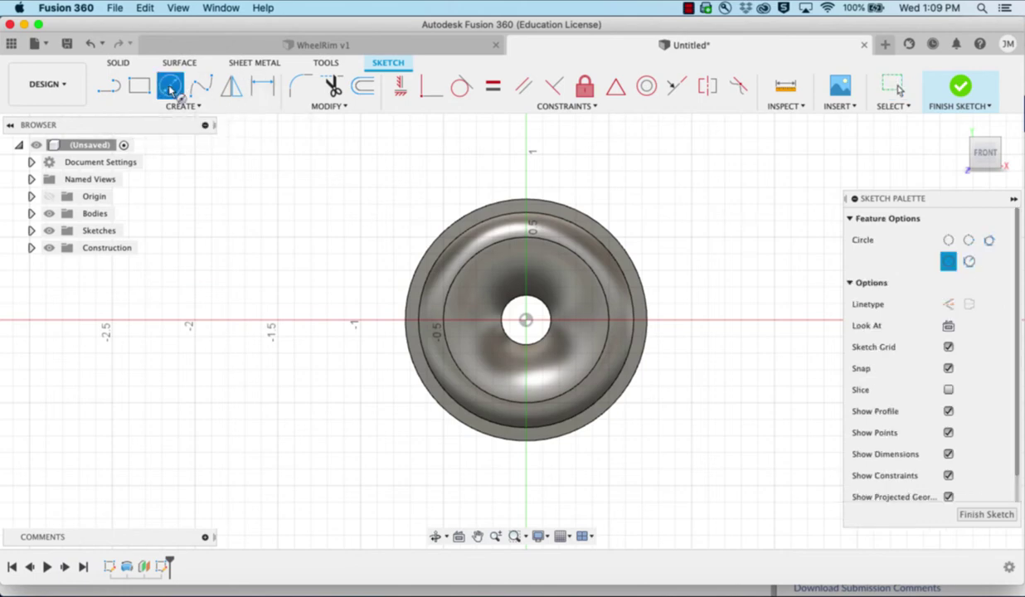
{"action": "left_click", "coordinate": [525, 322]}
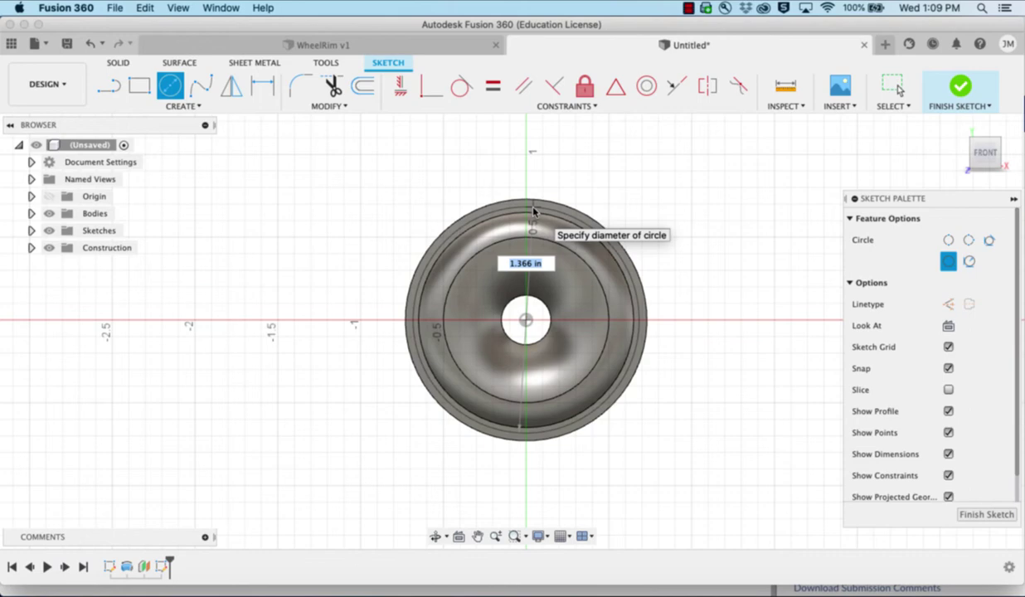
{"action": "type", "text": "1.3"}
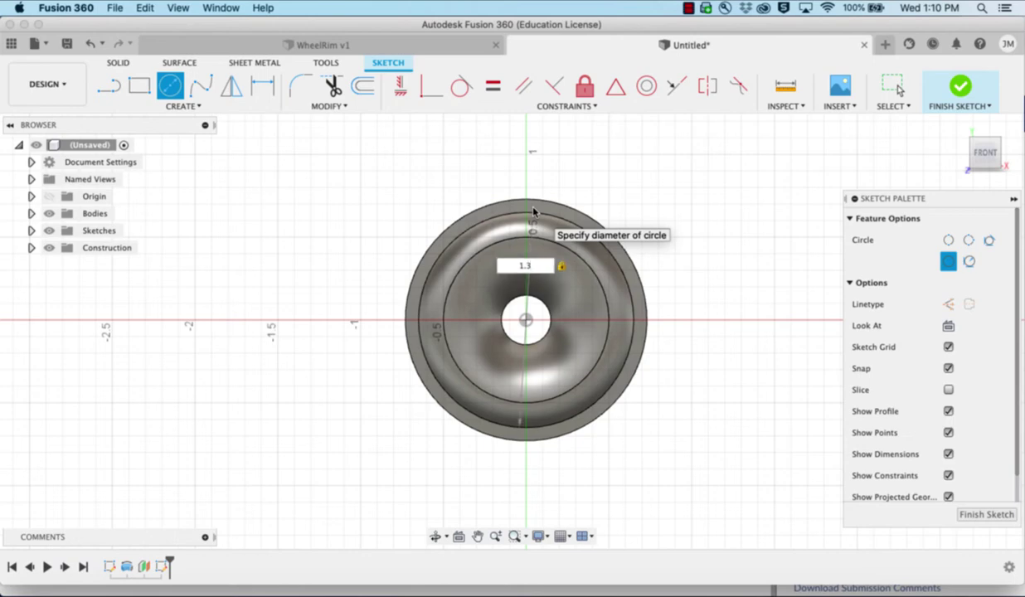
{"action": "key", "text": "Return"}
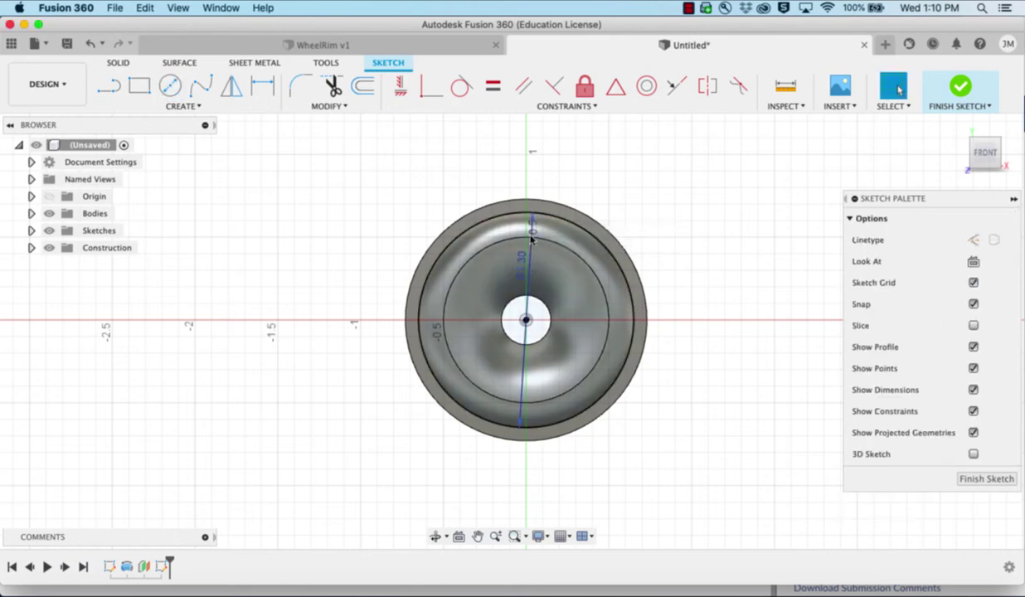
Place two sketch points on the upper part of the 1.3 in circle, one on each side of the vertical axis
{"action": "scroll", "coordinate": [531, 238], "scroll_direction": "up", "scroll_amount": 4}
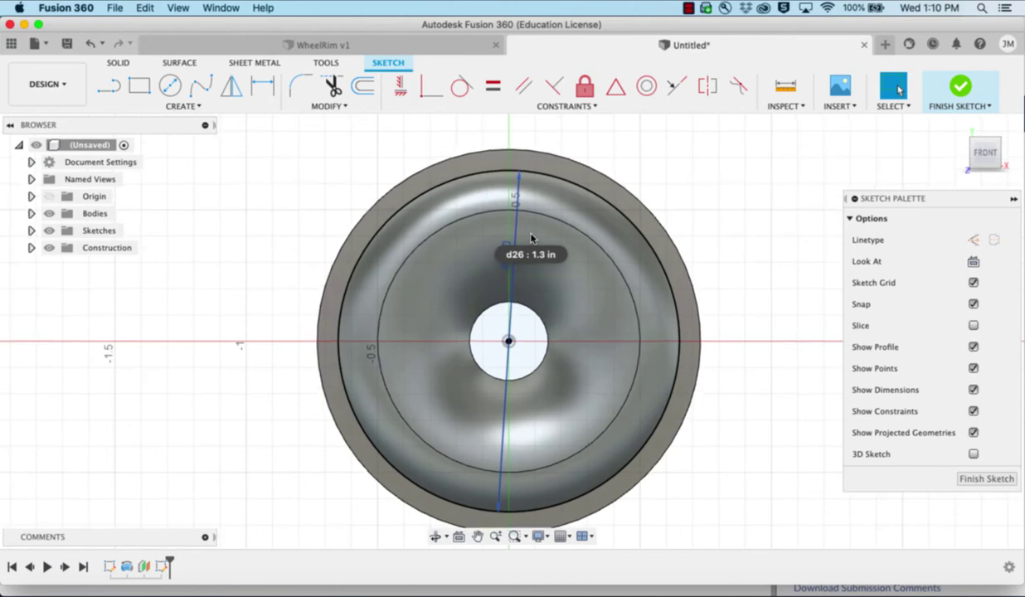
{"action": "left_click", "coordinate": [184, 105]}
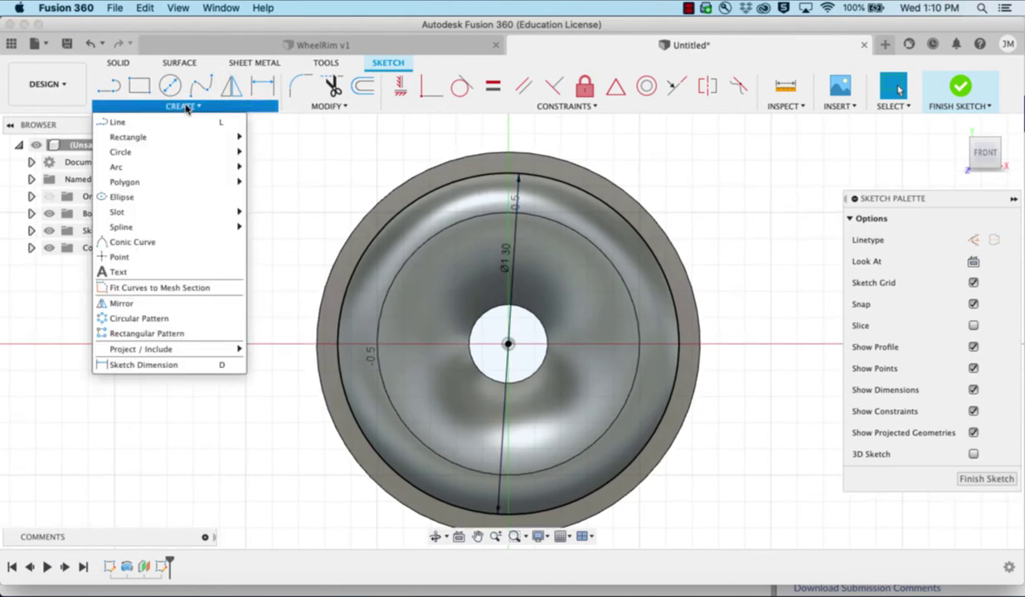
{"action": "left_click", "coordinate": [120, 257]}
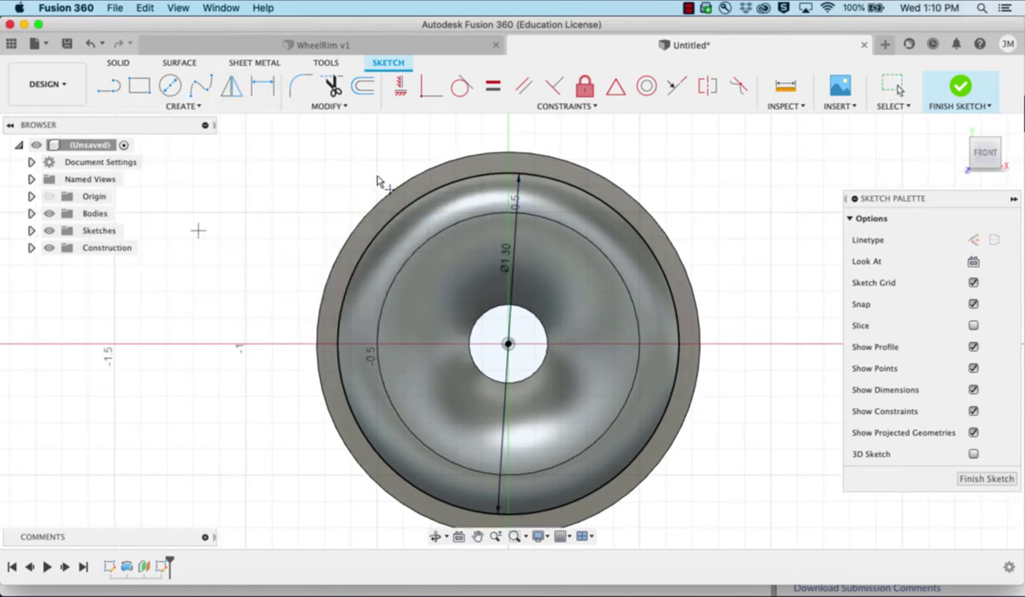
{"action": "left_click", "coordinate": [435, 191]}
{"action": "left_click", "coordinate": [301, 86]}
Dimension the horizontal distance between the two points on the circle to 0.6 in
{"action": "left_click", "coordinate": [262, 85]}
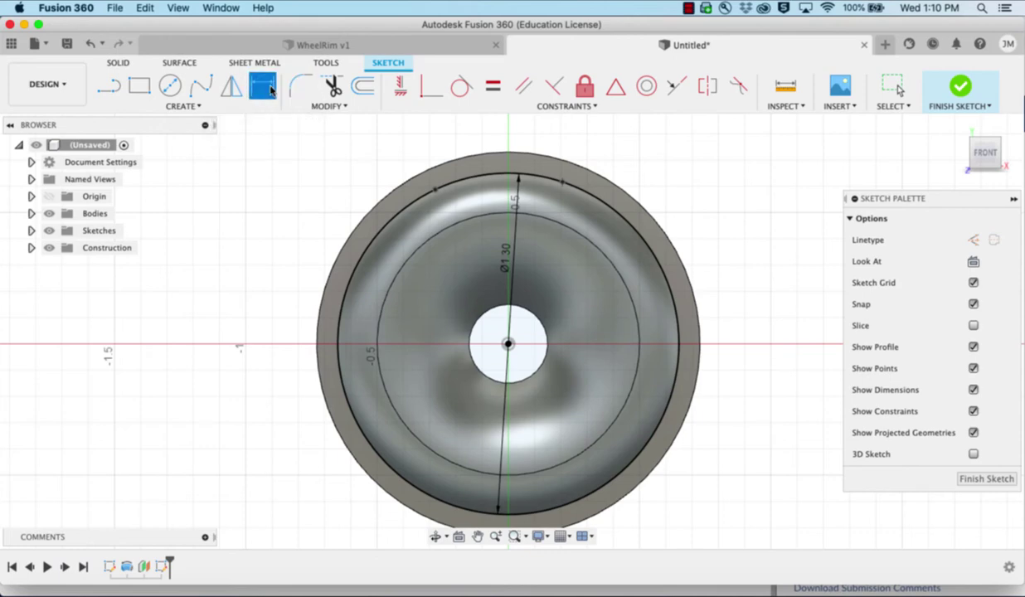
{"action": "left_click", "coordinate": [435, 190]}
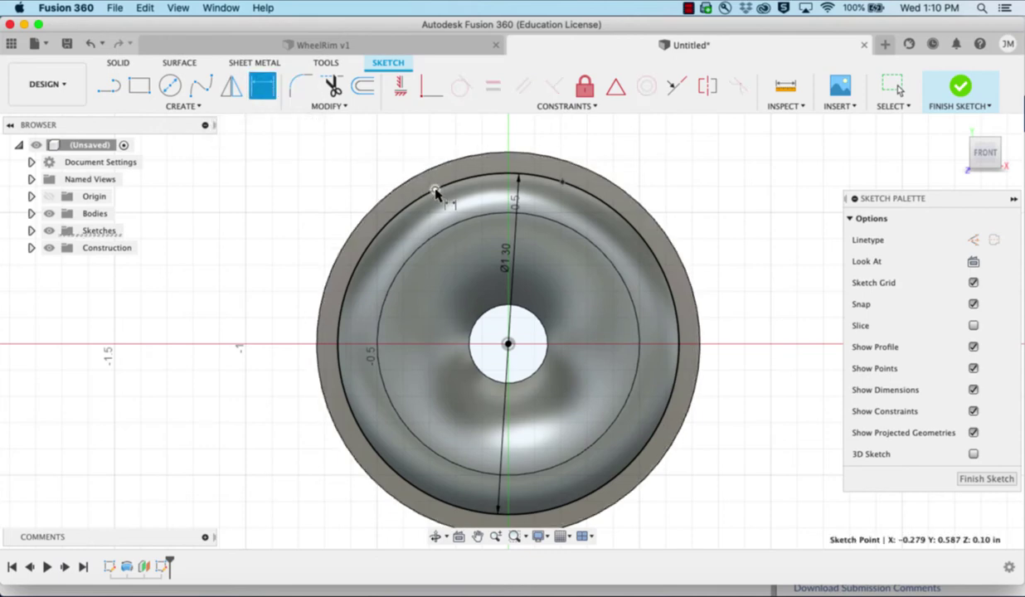
{"action": "left_click", "coordinate": [562, 182]}
{"action": "left_click", "coordinate": [532, 138]}
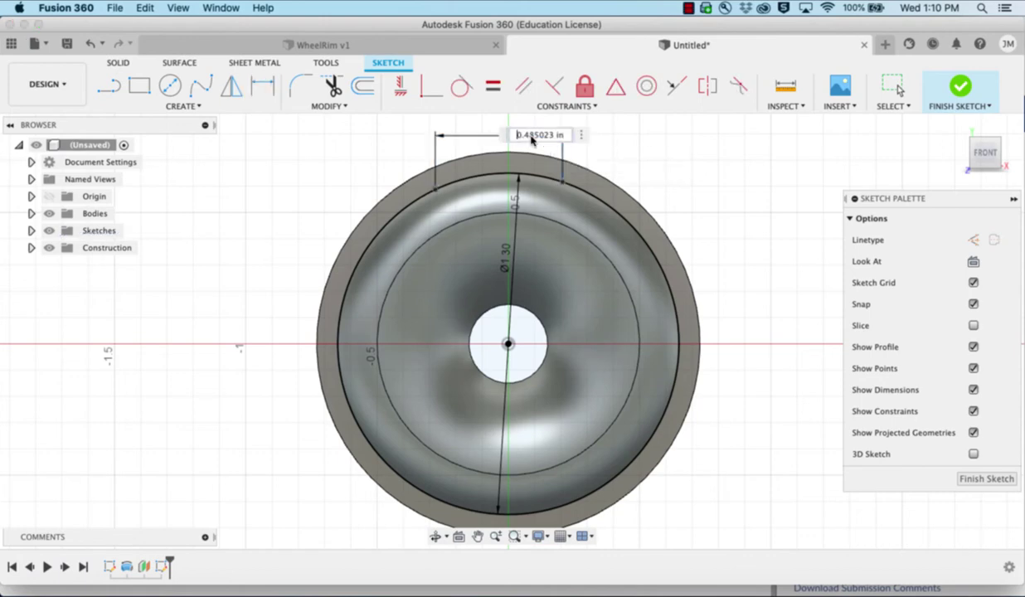
{"action": "key", "text": "BackSpace"}
{"action": "type", "text": ".6"}
{"action": "key", "text": "Return"}
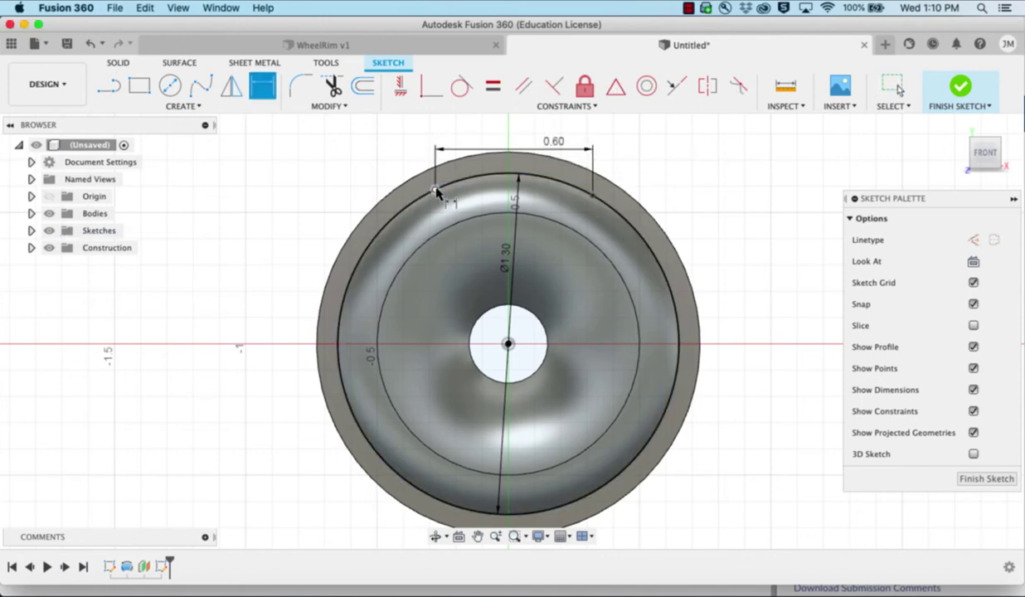
Dimension the horizontal distance from the left circle point to the circle's centre to 0.3 in
{"action": "key", "text": "Escape"}
{"action": "left_click", "coordinate": [509, 344]}
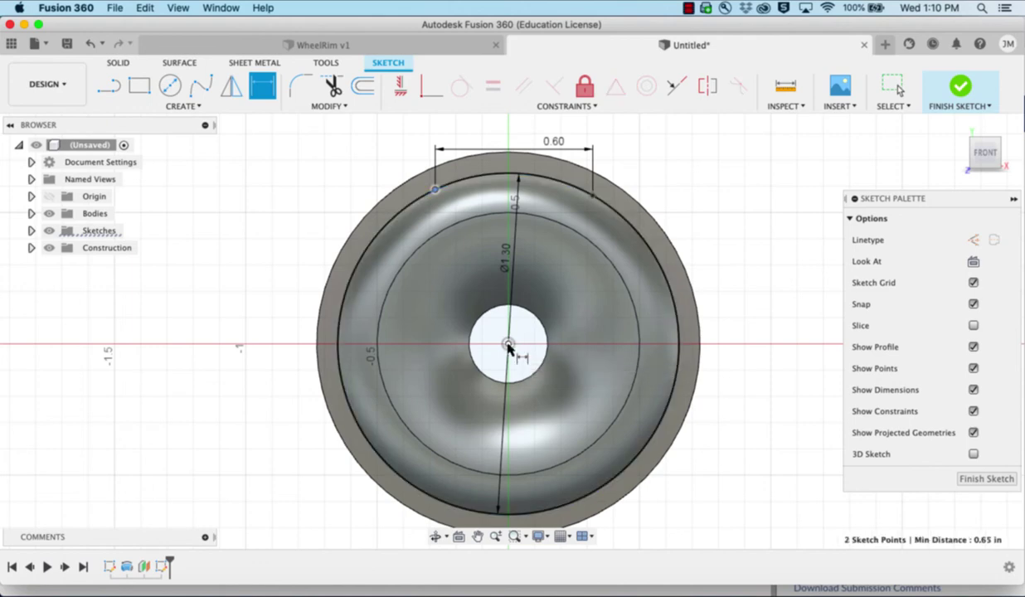
{"action": "left_click", "coordinate": [479, 141]}
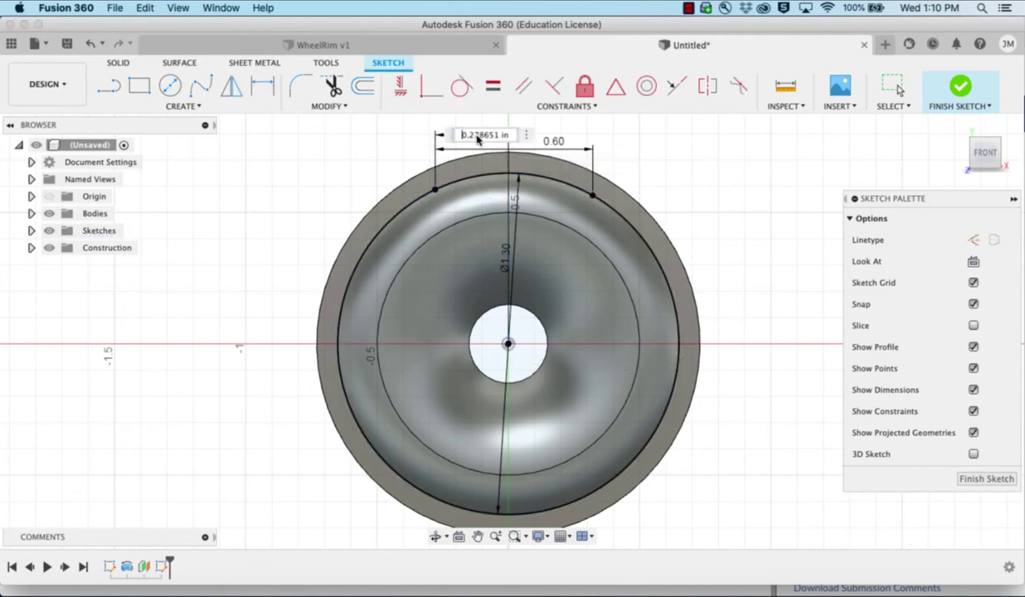
{"action": "type", "text": "0.3"}
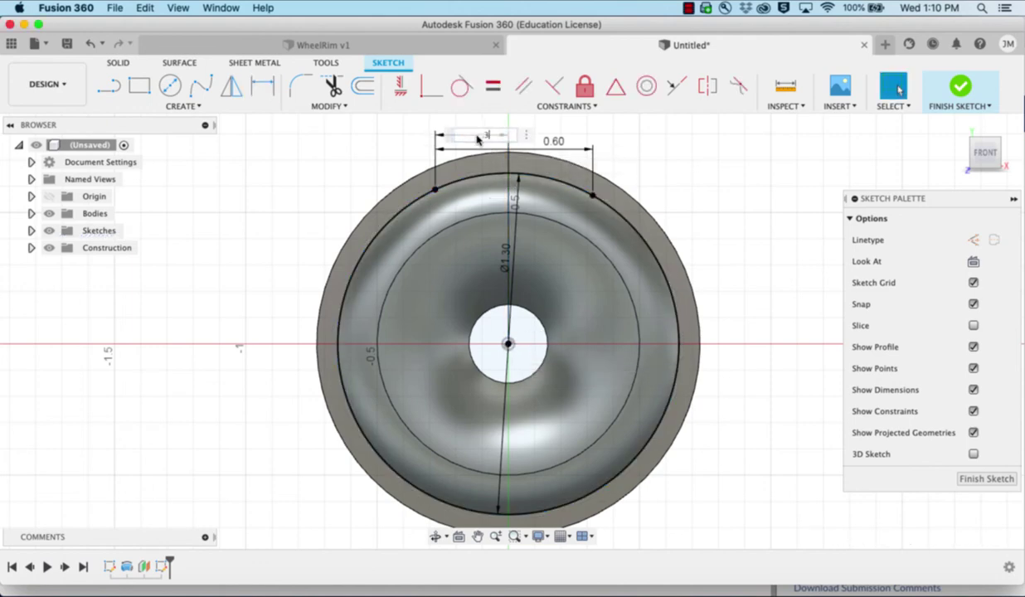
{"action": "key", "text": "Return"}
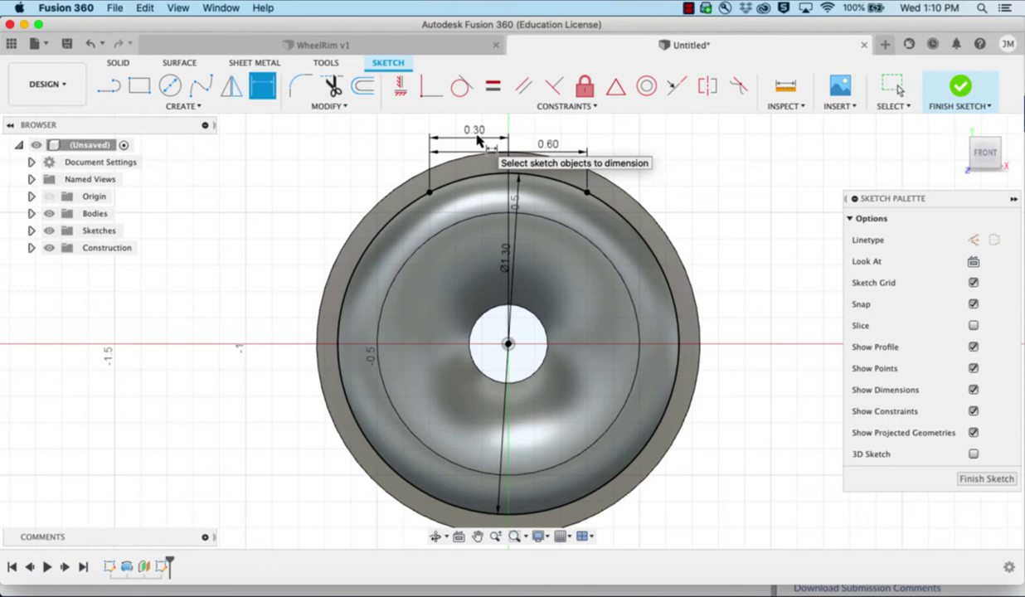
Place a sketch point on the vertical axis above the centre and dimension its height above the origin to 0.31 in
{"action": "left_click", "coordinate": [179, 106]}
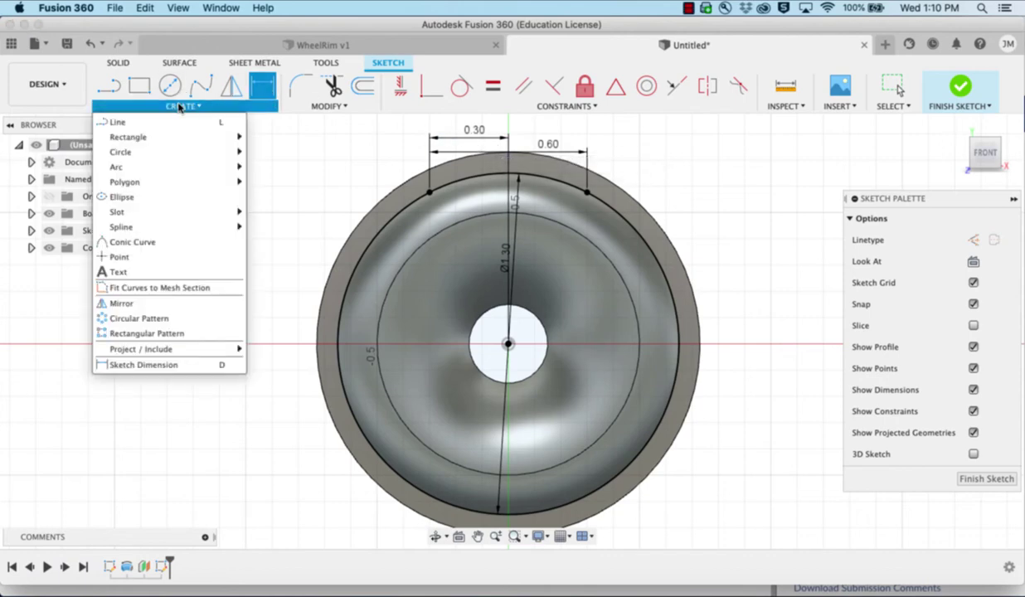
{"action": "left_click", "coordinate": [170, 257]}
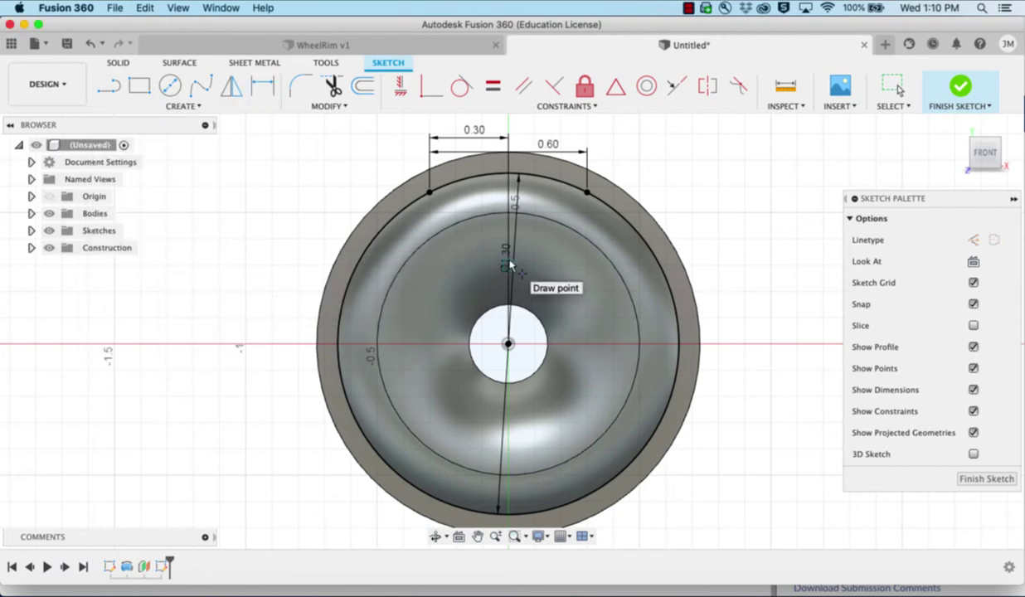
{"action": "left_click", "coordinate": [262, 85]}
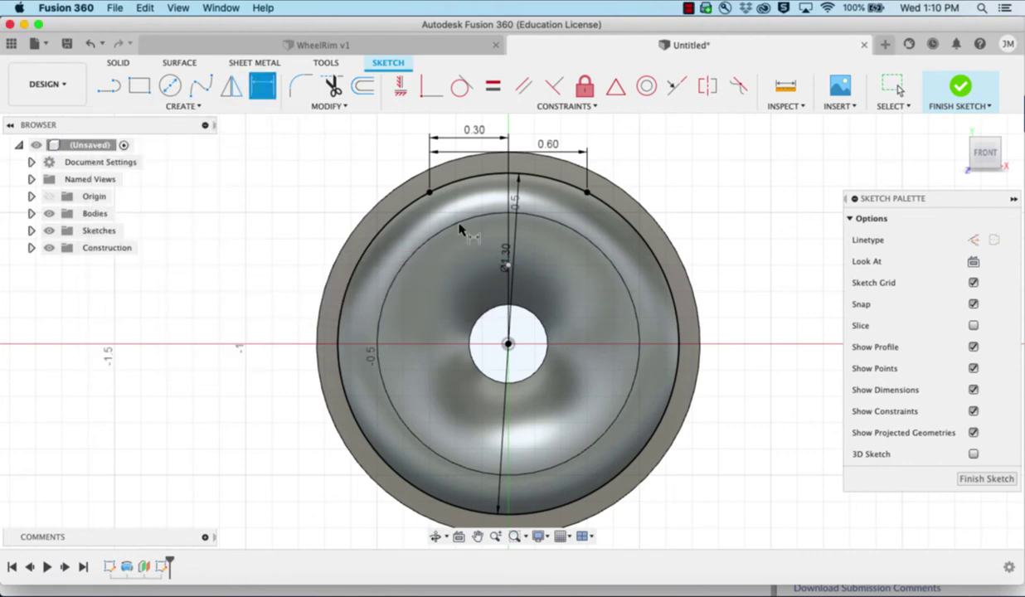
{"action": "left_click", "coordinate": [508, 265]}
{"action": "left_click", "coordinate": [509, 344]}
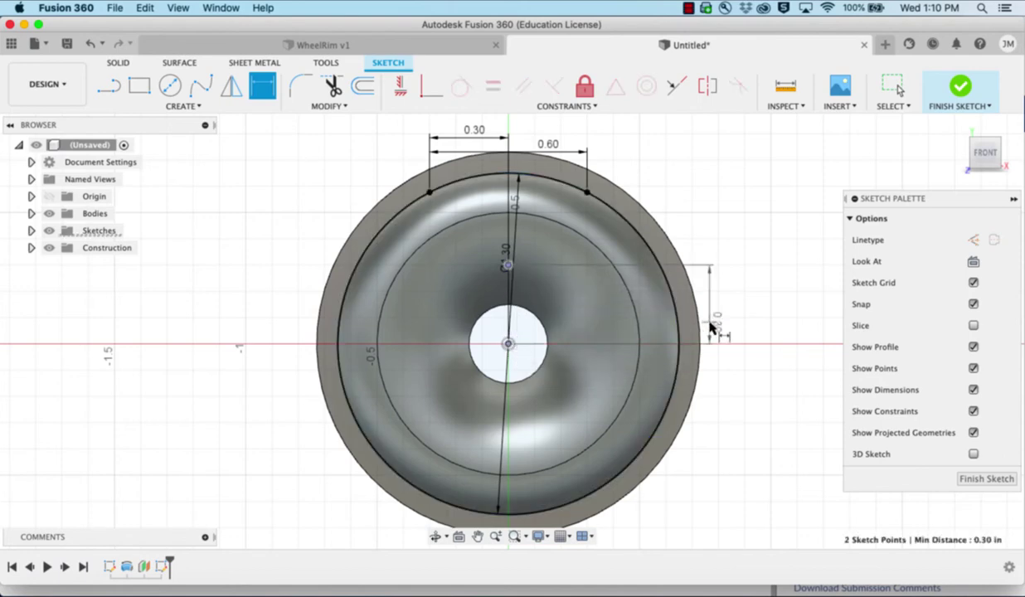
{"action": "left_click", "coordinate": [739, 328]}
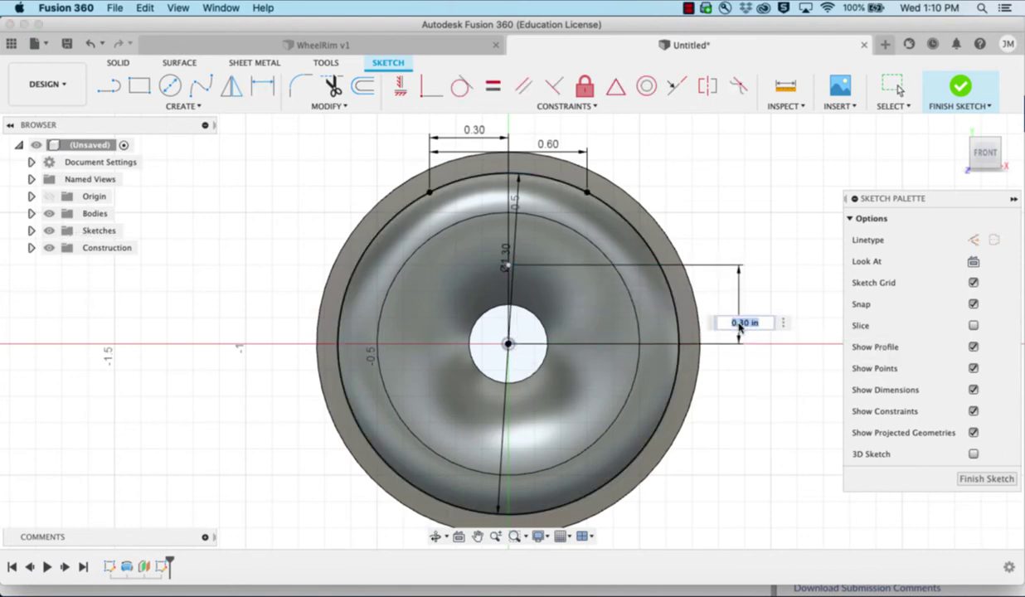
{"action": "key", "text": "BackSpace"}
{"action": "type", "text": ".31"}
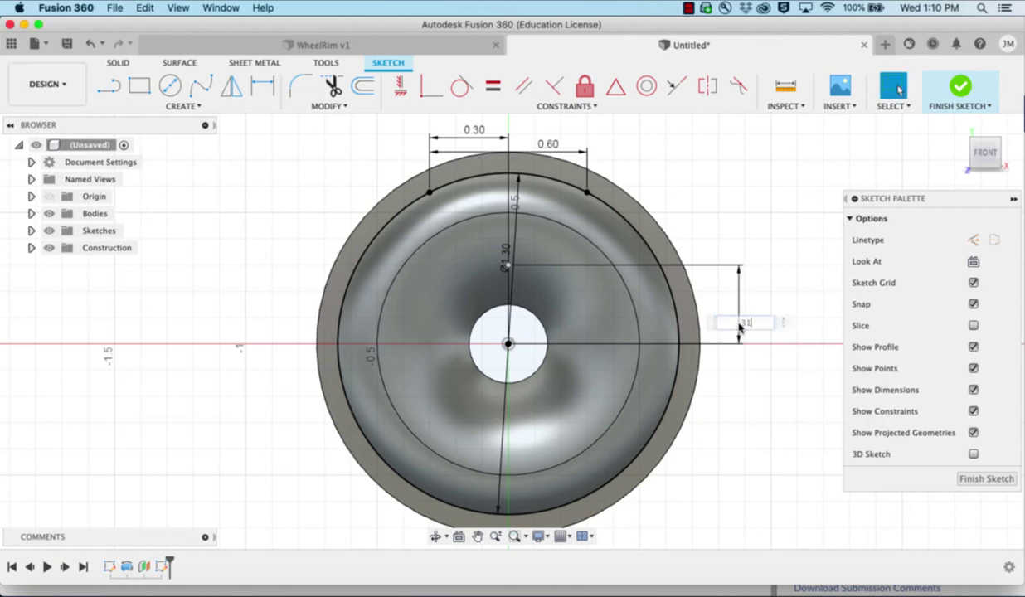
{"action": "key", "text": "Return"}
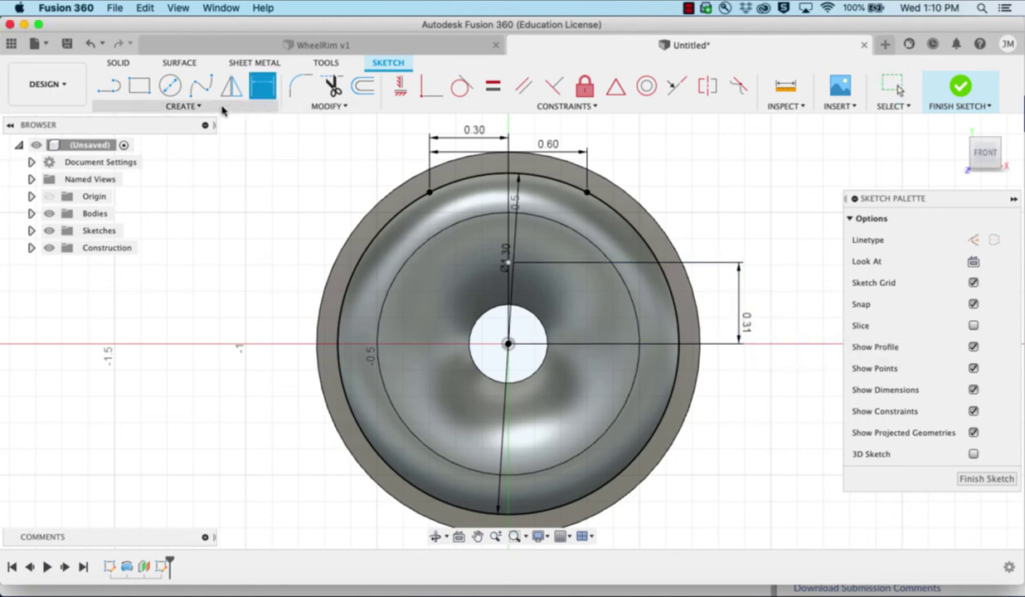
Draw a 3-point arc between the two points on the 1.3 in circle, passing through the point on the vertical axis
{"action": "left_click", "coordinate": [193, 111]}
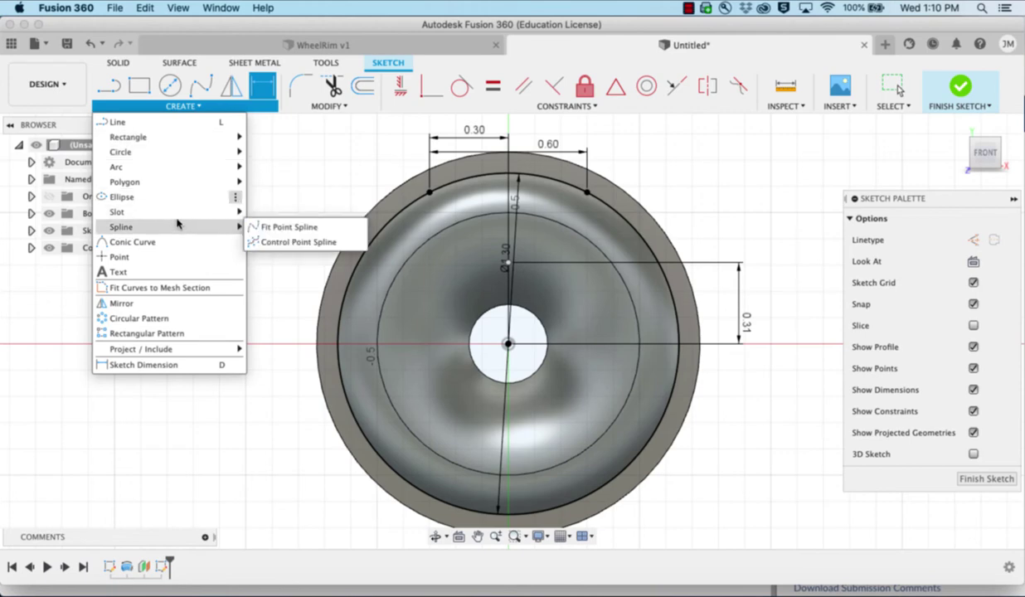
{"action": "mouse_move", "coordinate": [178, 166]}
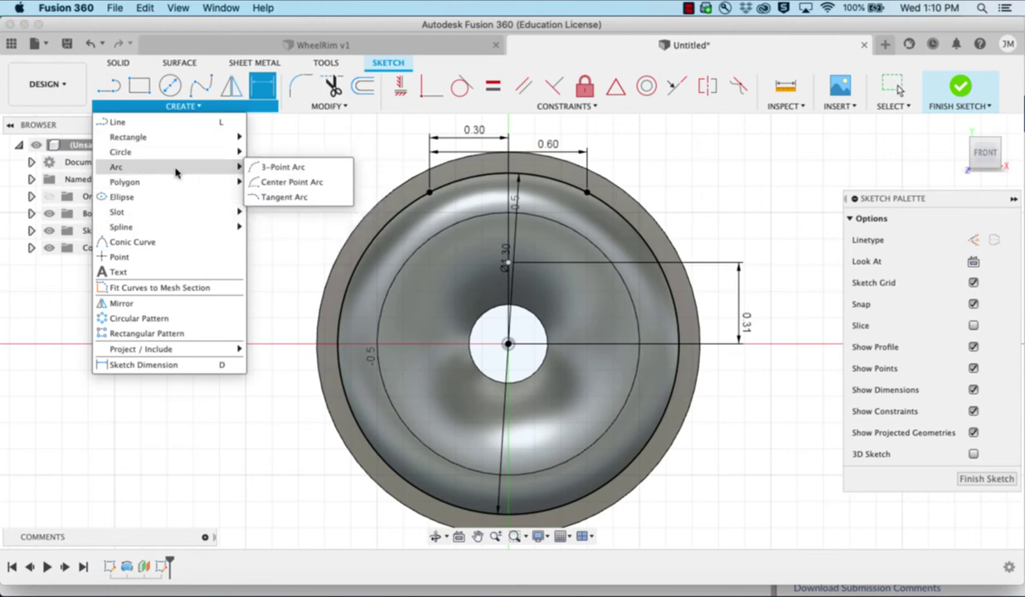
{"action": "left_click", "coordinate": [277, 170]}
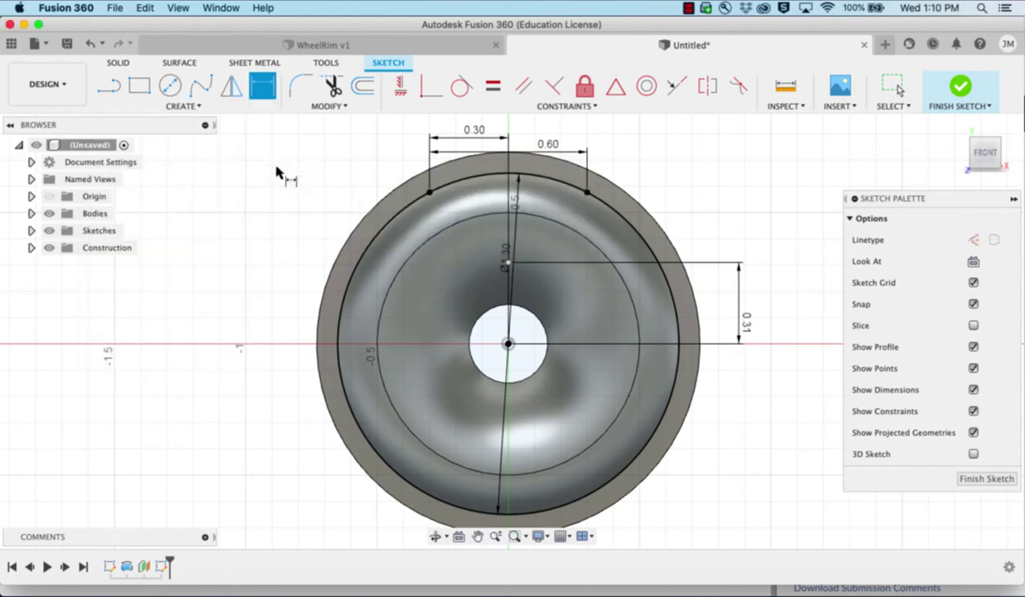
{"action": "left_click", "coordinate": [430, 194]}
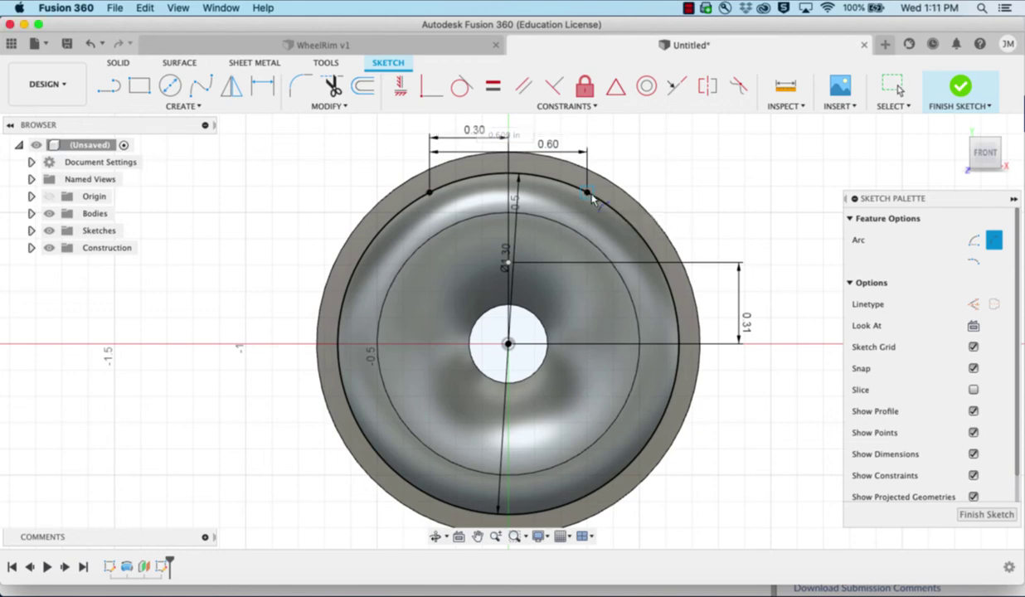
{"action": "left_click", "coordinate": [588, 195]}
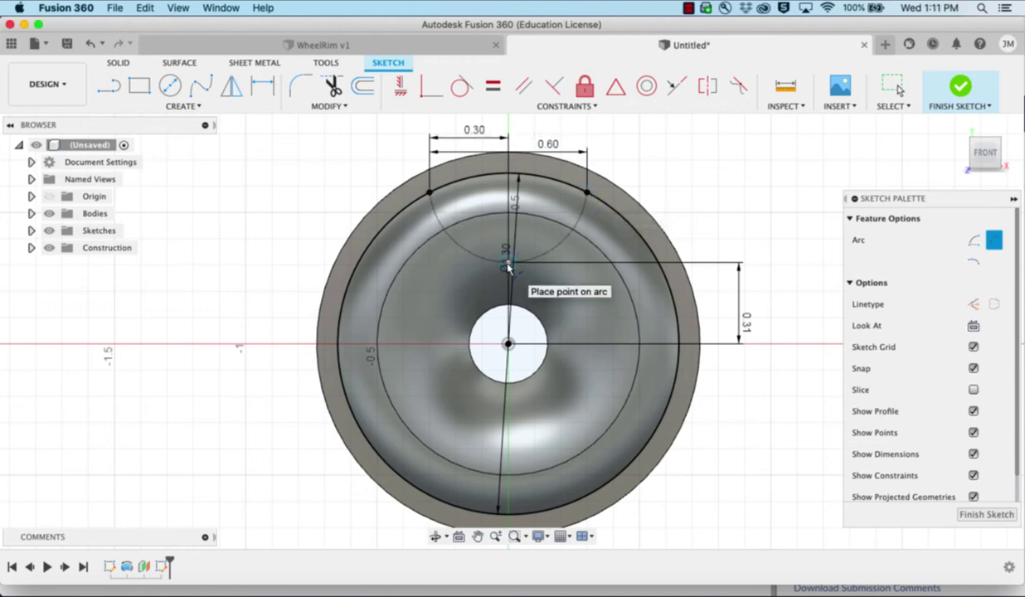
{"action": "left_click", "coordinate": [508, 266]}
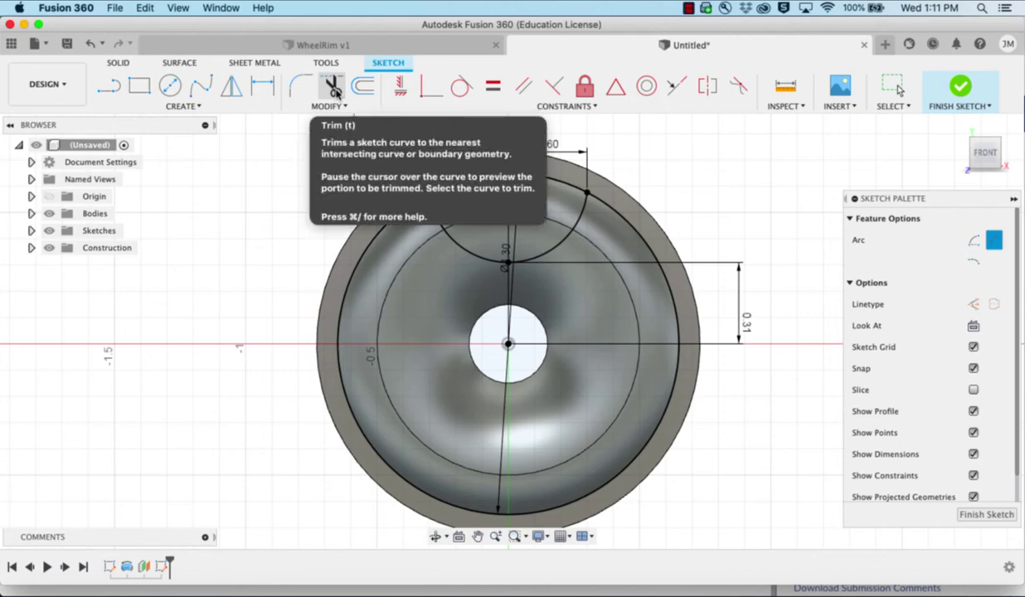
Trim away the part of the 1.3 in circle outside the arc and finish the sketch
{"action": "left_click", "coordinate": [333, 86]}
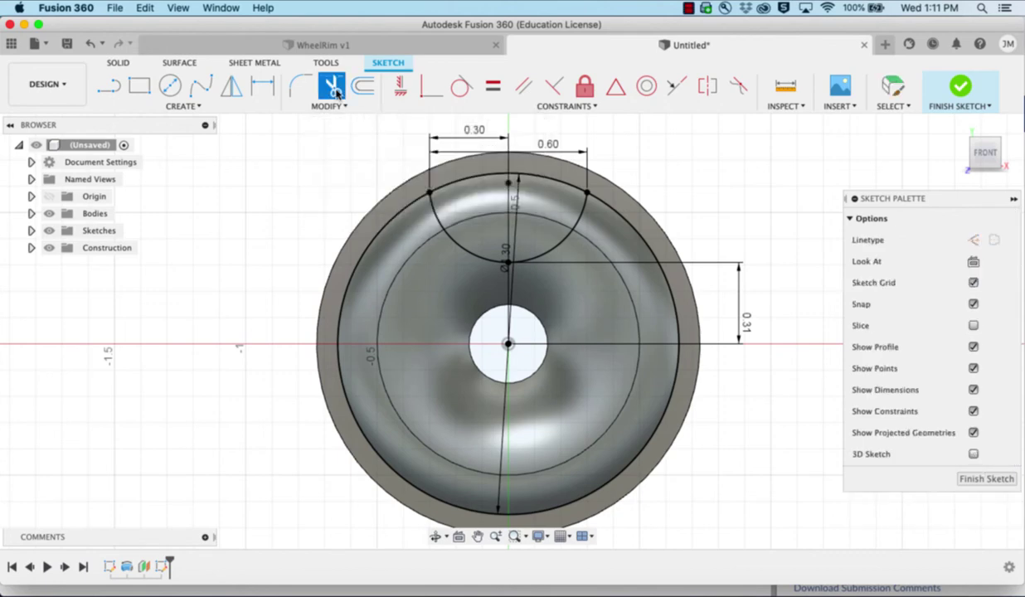
{"action": "left_click", "coordinate": [404, 213]}
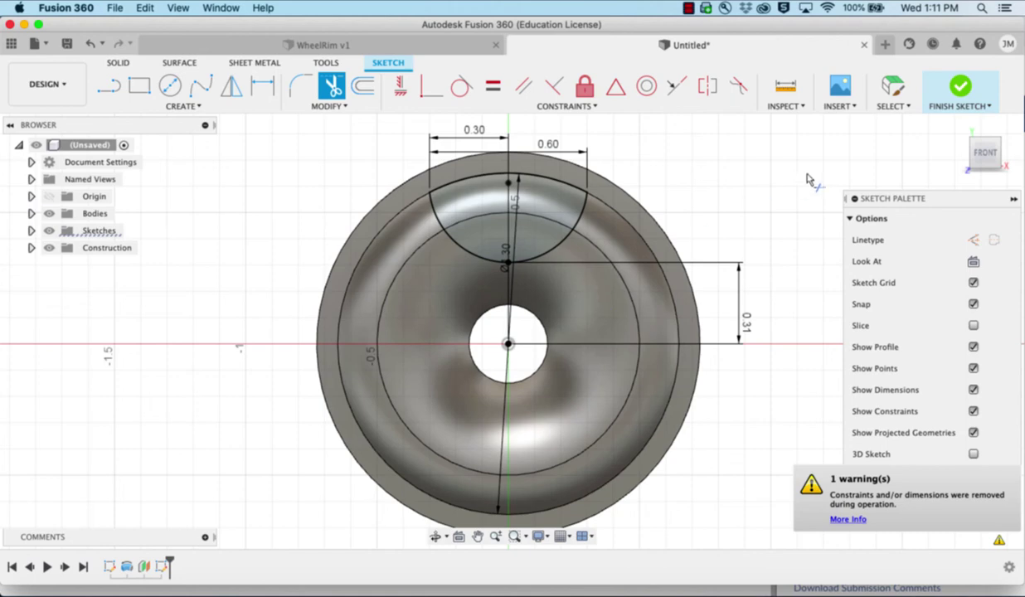
{"action": "left_click", "coordinate": [960, 88]}
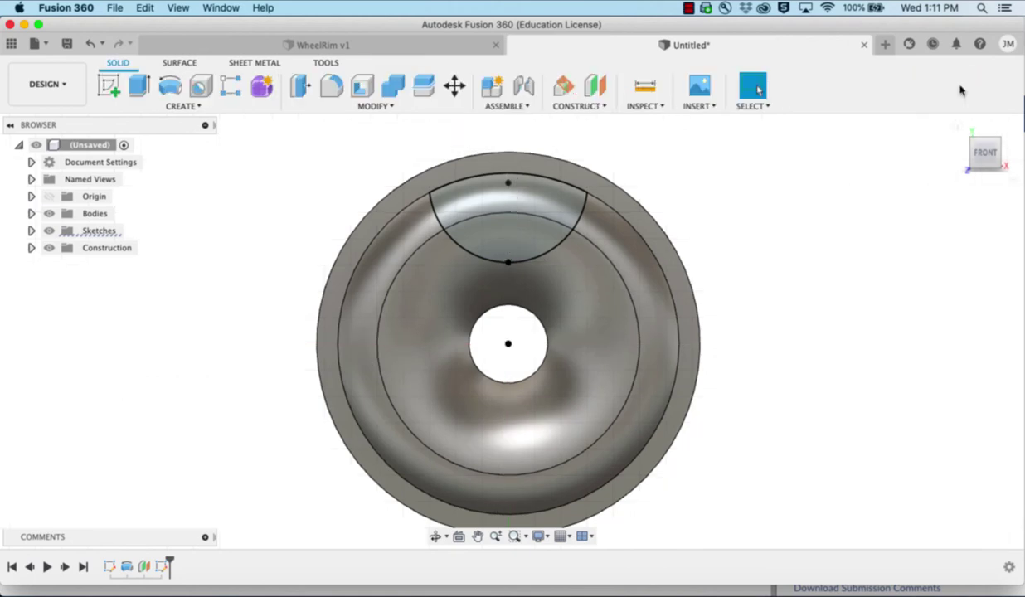
Extrude the closed arc profile as a cut with extent All, flipped so that it passes through the wheel rim
{"action": "left_click", "coordinate": [960, 127]}
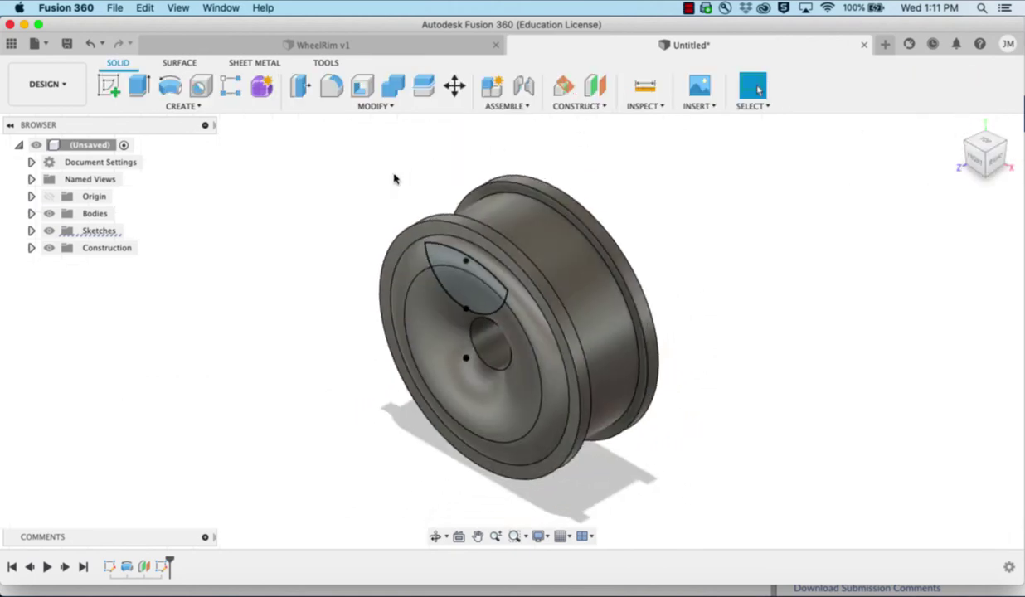
{"action": "left_click", "coordinate": [140, 85]}
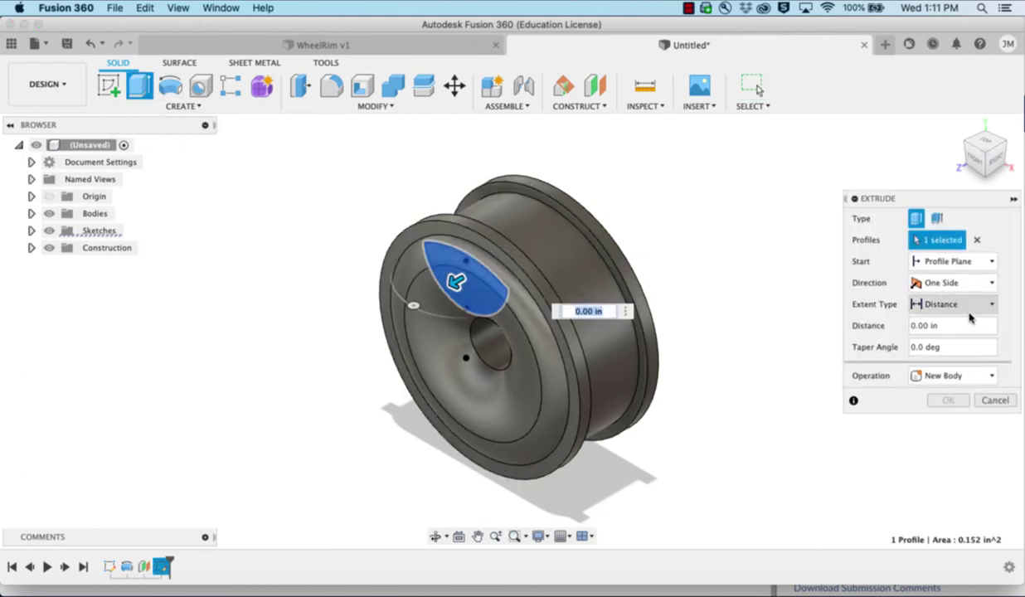
{"action": "left_click", "coordinate": [965, 378]}
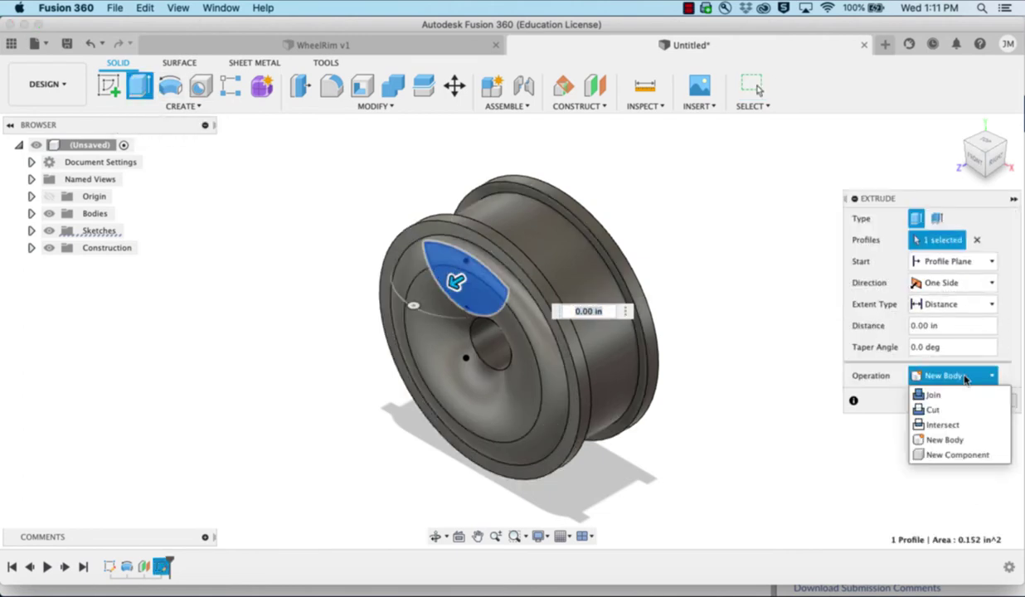
{"action": "left_click", "coordinate": [929, 411]}
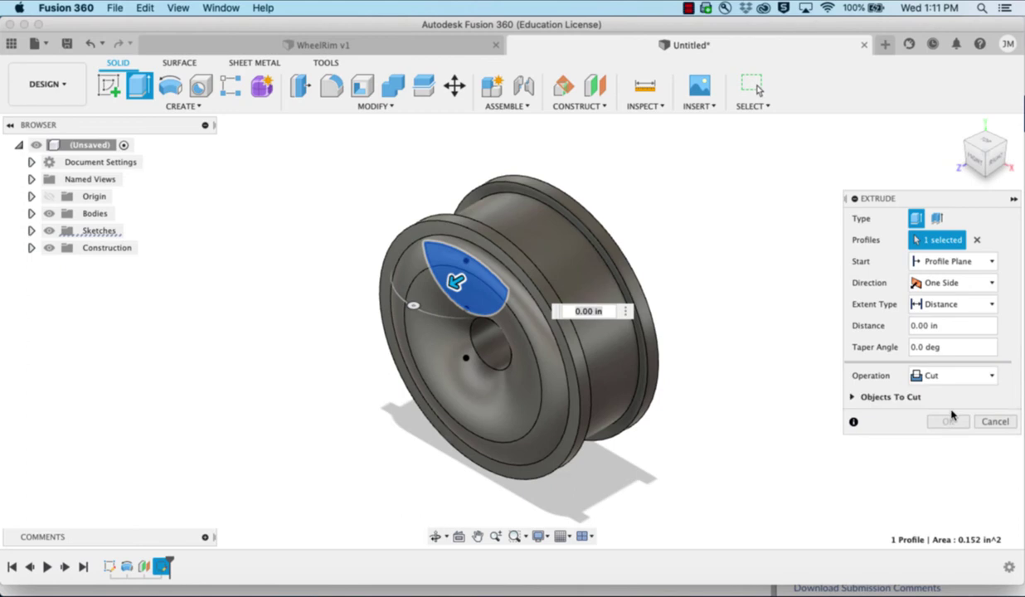
{"action": "left_click", "coordinate": [992, 305]}
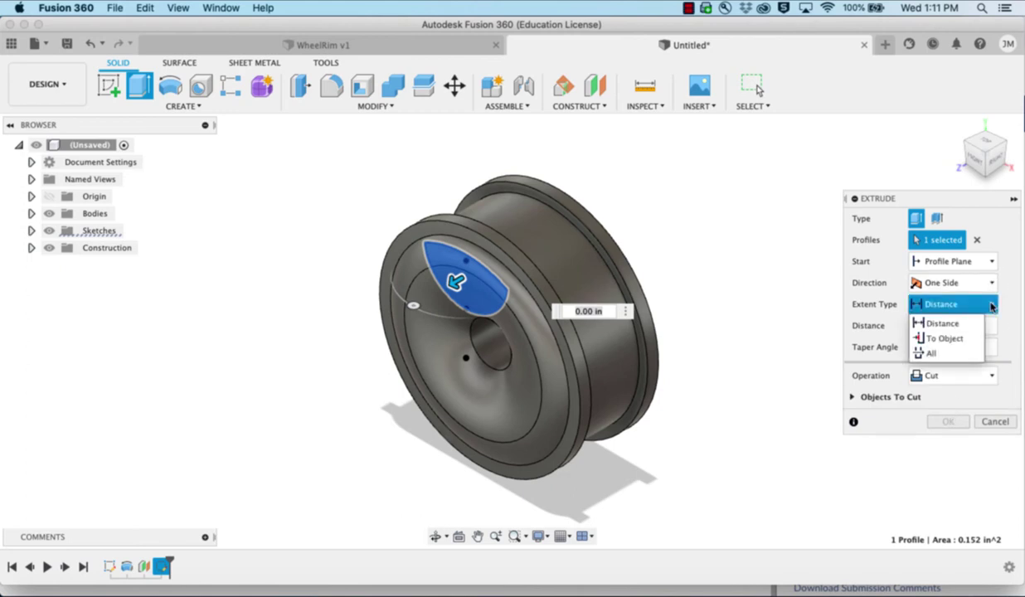
{"action": "left_click", "coordinate": [966, 352]}
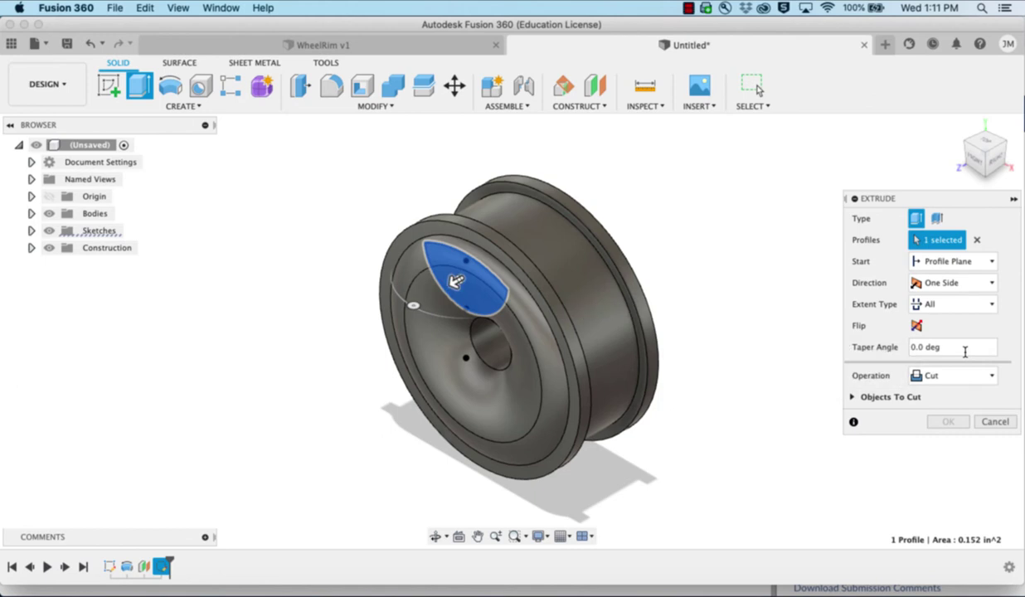
{"action": "left_click", "coordinate": [917, 326]}
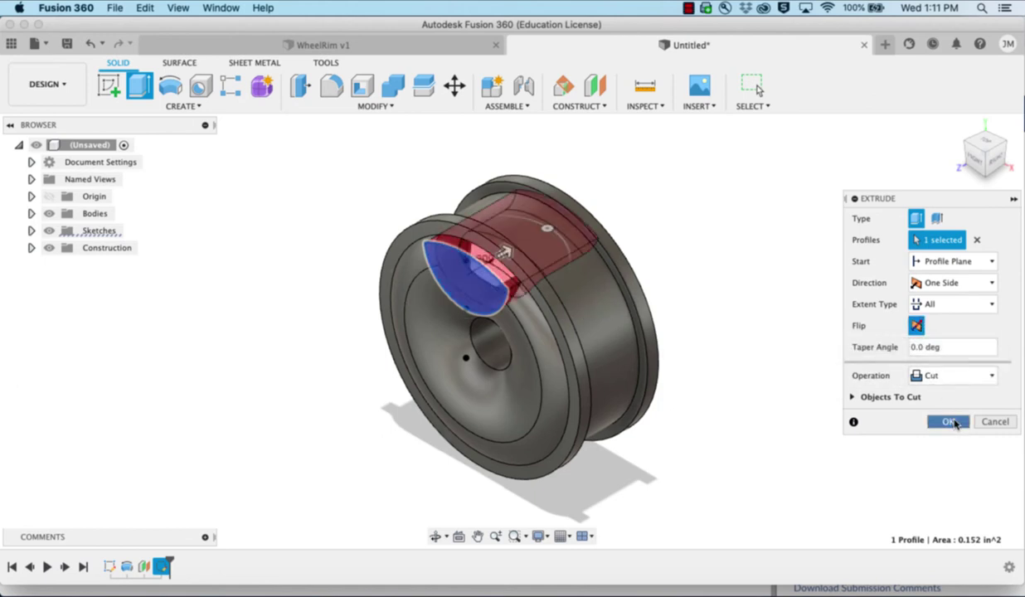
{"action": "left_click", "coordinate": [950, 422]}
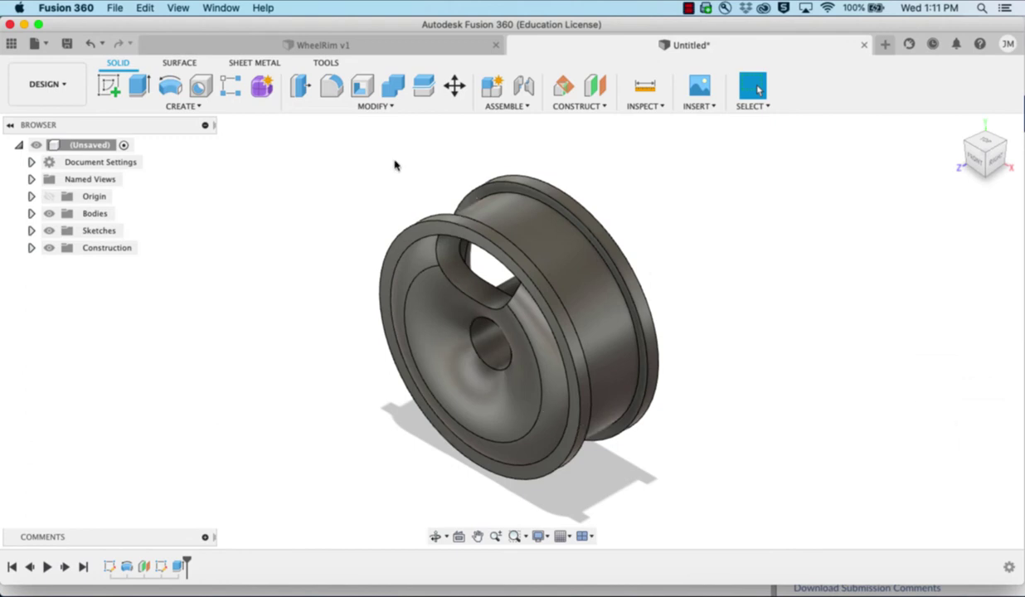
Create a full circular pattern of the extruded cut feature around the Z axis with a quantity of 5
{"action": "left_click", "coordinate": [195, 108]}
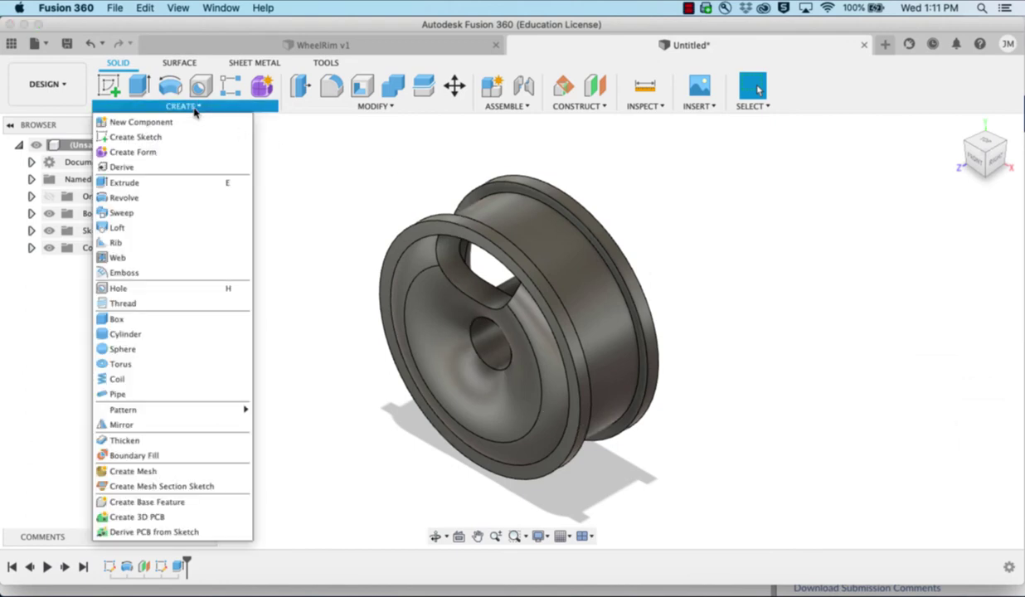
{"action": "mouse_move", "coordinate": [199, 417]}
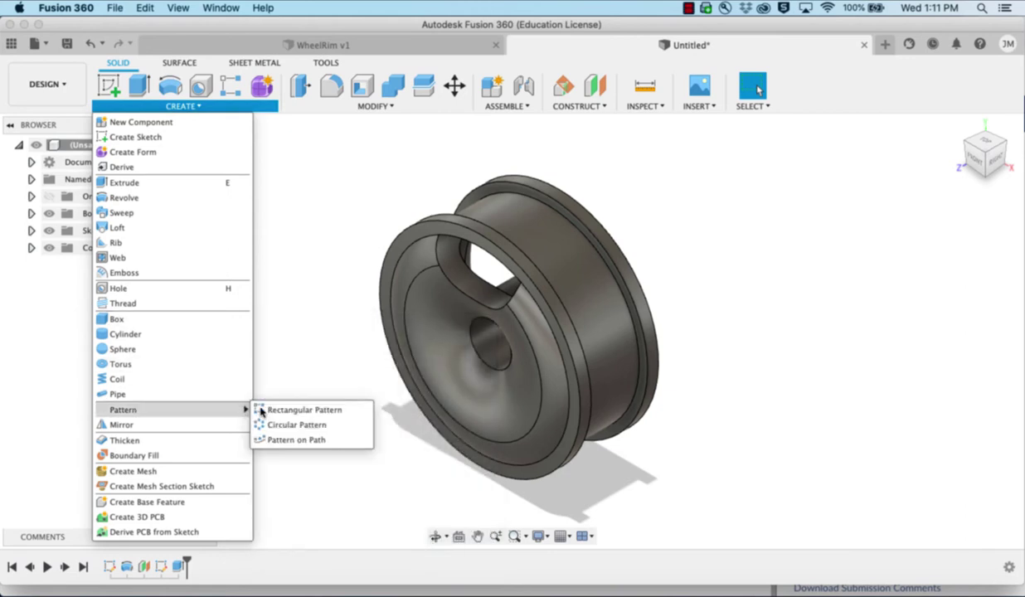
{"action": "left_click", "coordinate": [297, 425]}
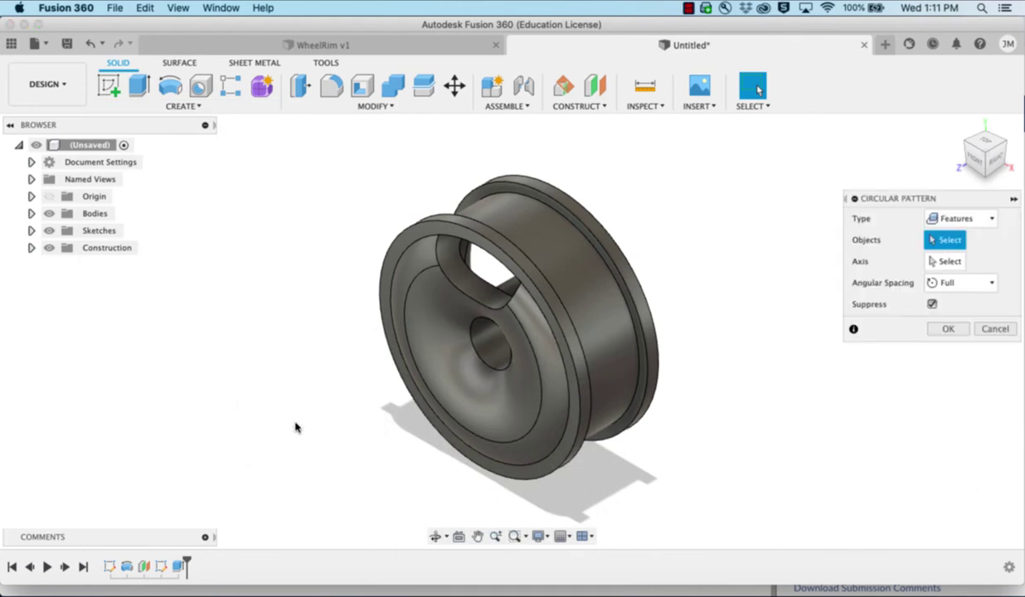
{"action": "left_click", "coordinate": [993, 219]}
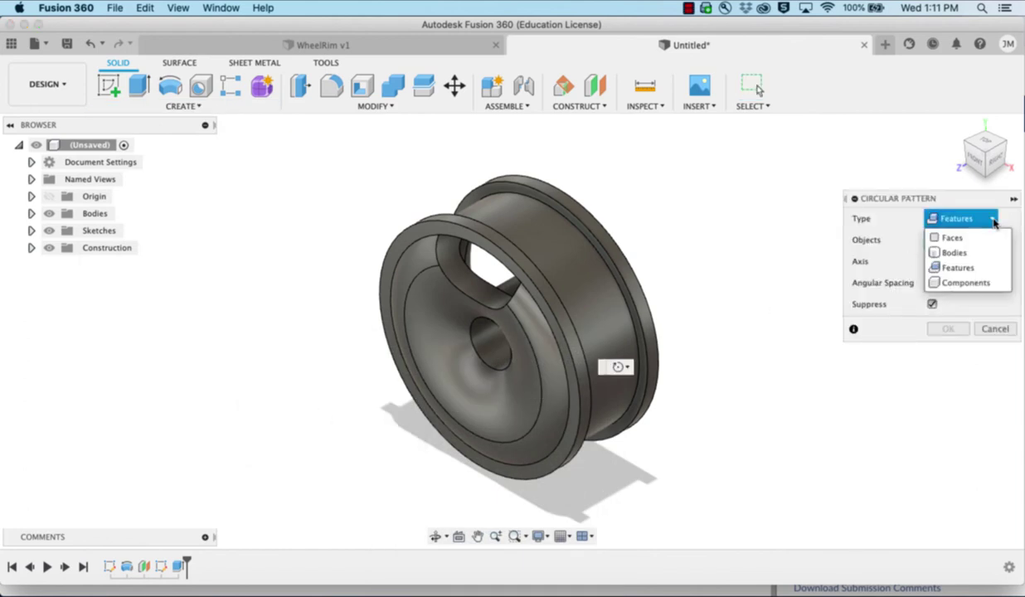
{"action": "left_click", "coordinate": [975, 267]}
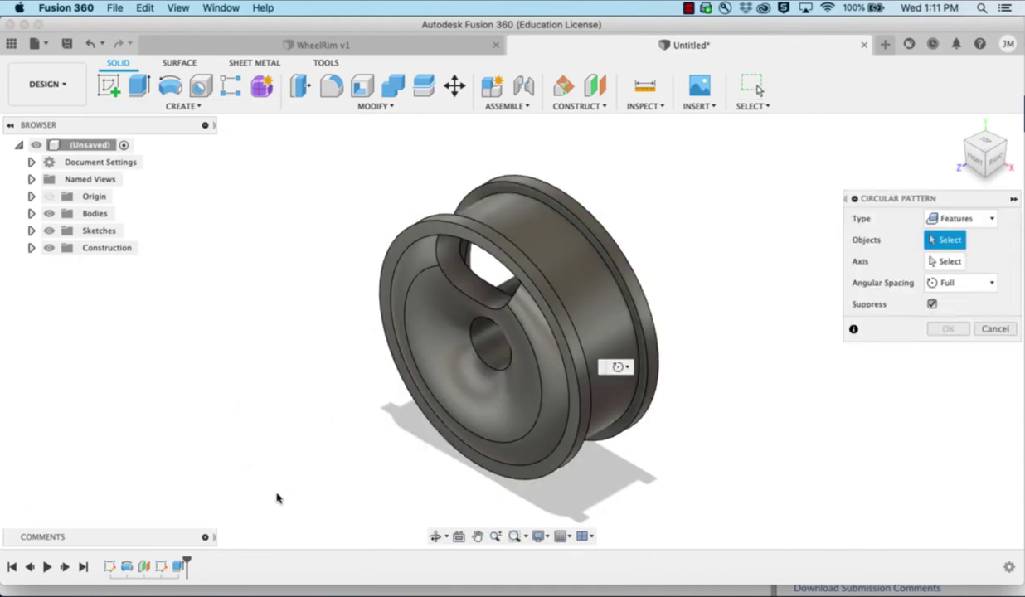
{"action": "left_click", "coordinate": [177, 570]}
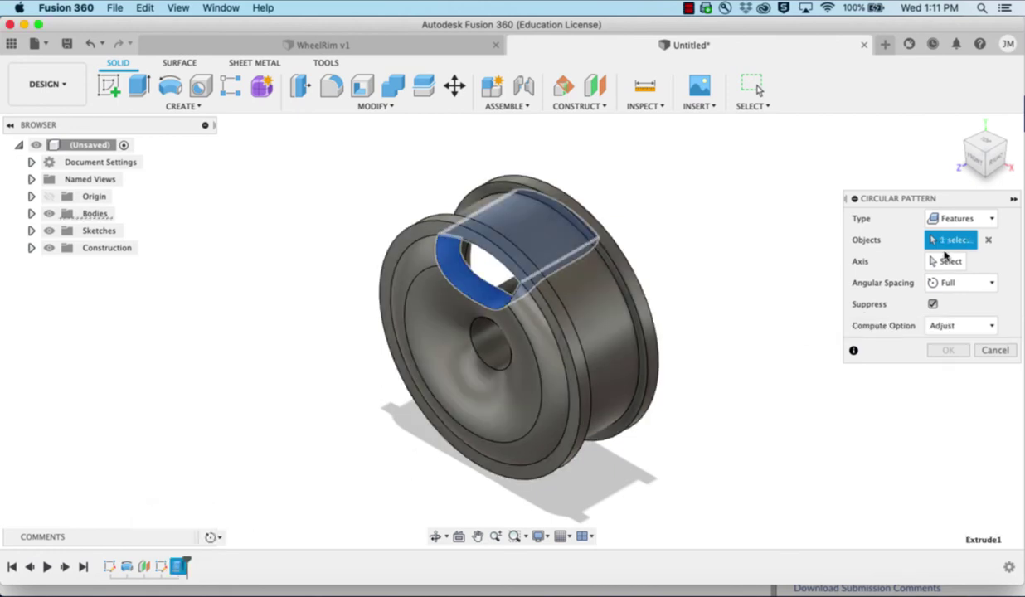
{"action": "left_click", "coordinate": [947, 260]}
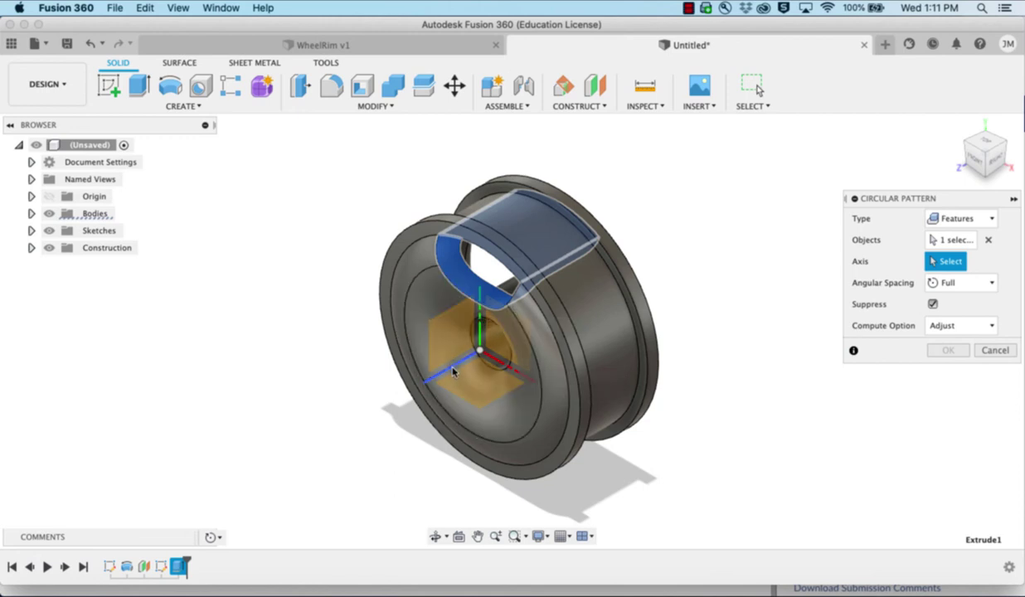
{"action": "left_click", "coordinate": [453, 372]}
{"action": "double_click", "coordinate": [958, 326]}
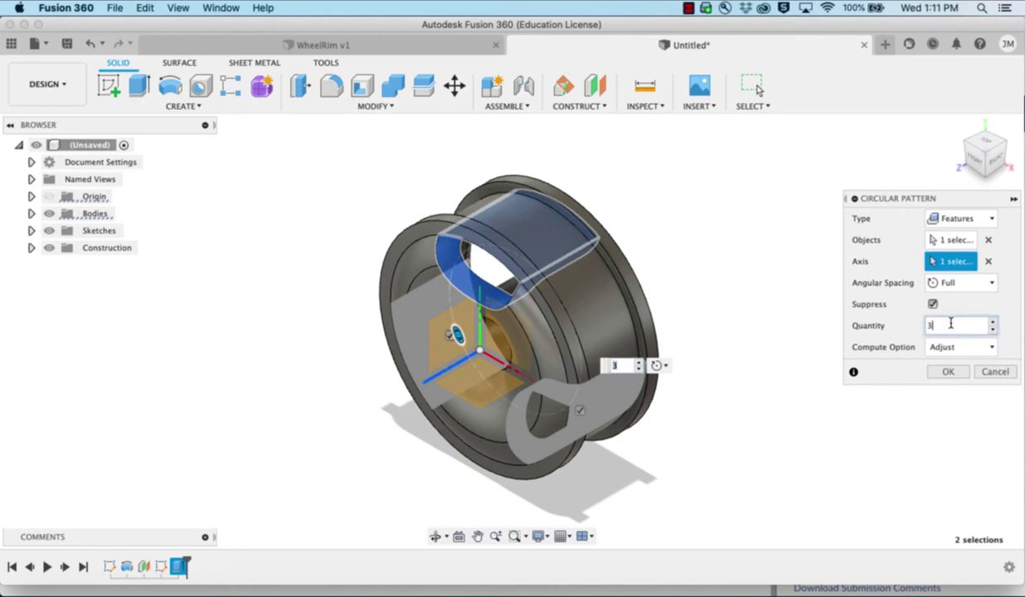
{"action": "left_click", "coordinate": [948, 372]}
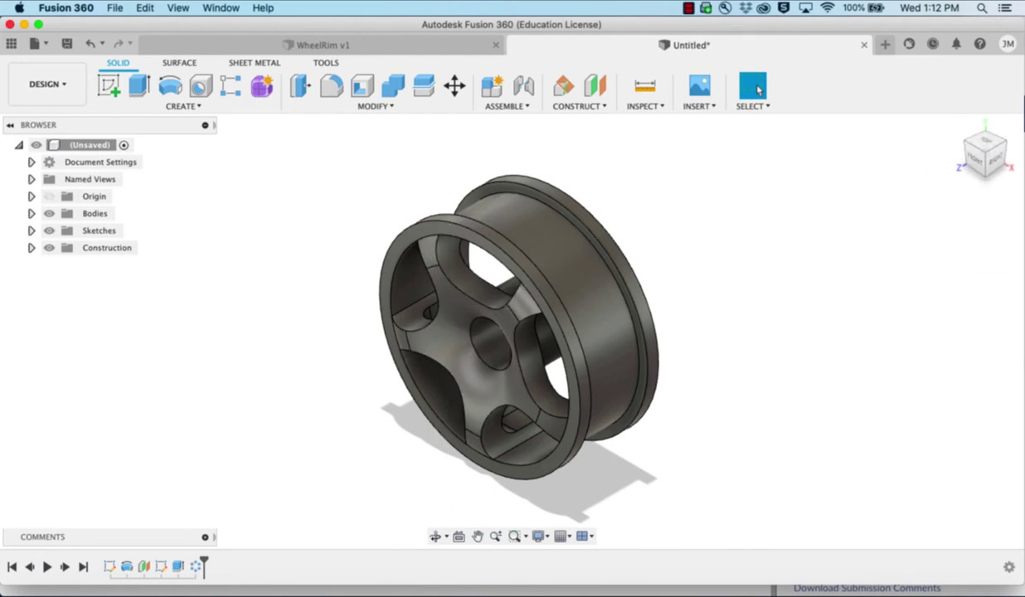
Examine the patterned rim from the front and back, and compare its inner side with the WheelRim v1 design
{"action": "left_click", "coordinate": [976, 165]}
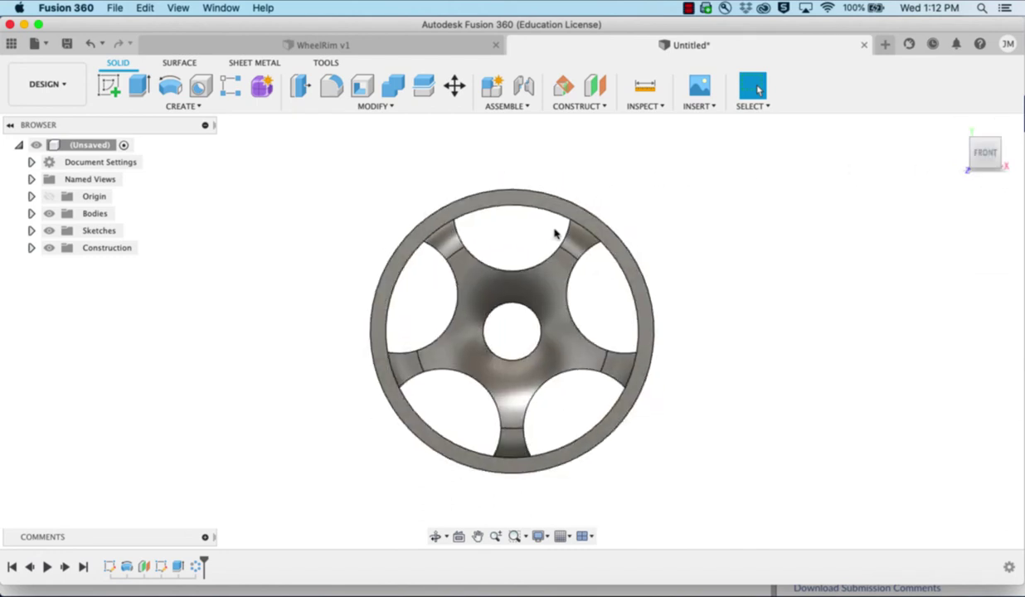
{"action": "left_click", "coordinate": [1000, 144]}
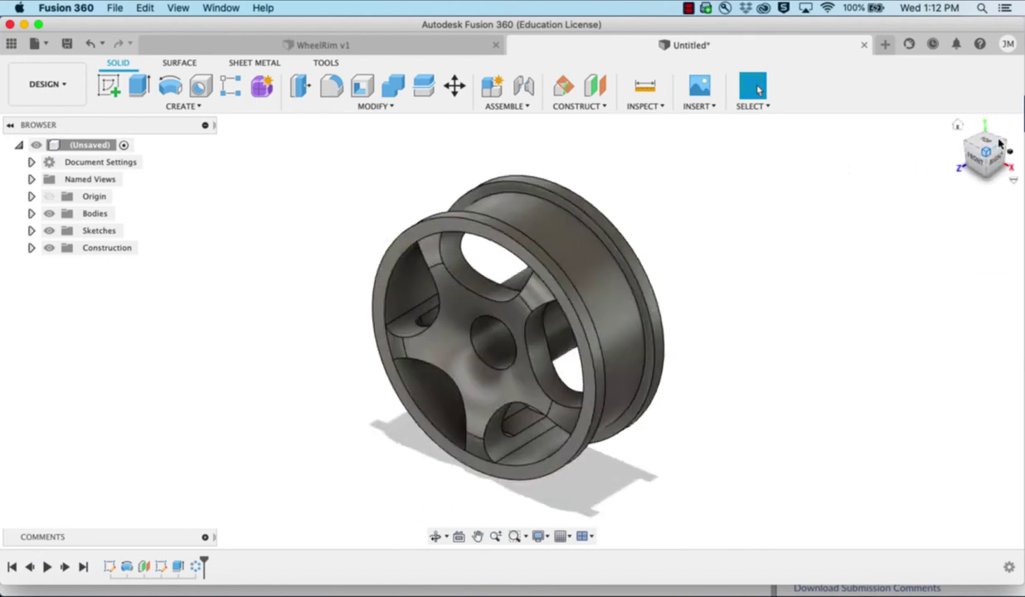
{"action": "left_click", "coordinate": [1004, 146]}
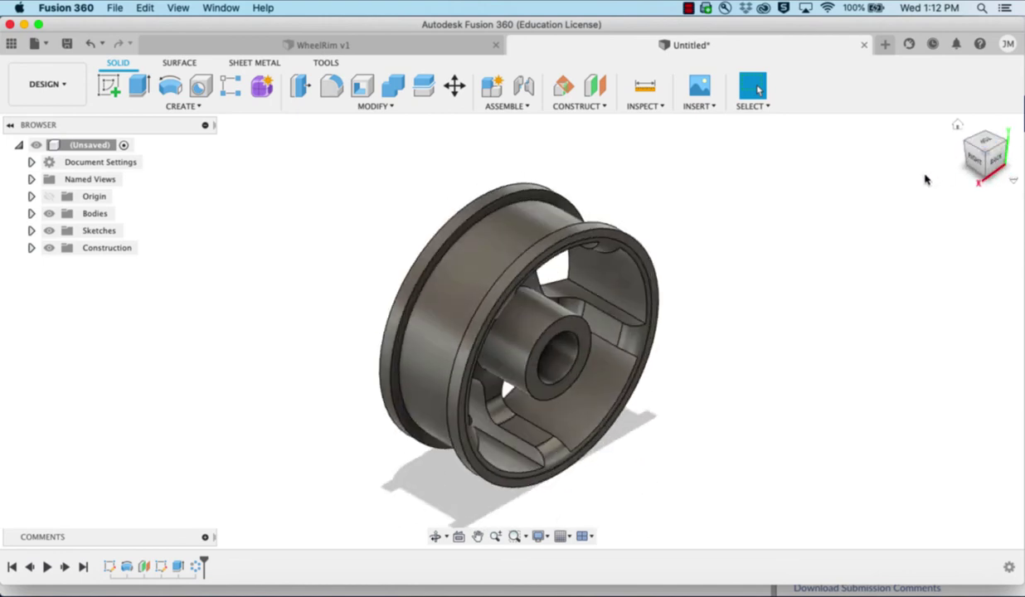
{"action": "left_click", "coordinate": [963, 156]}
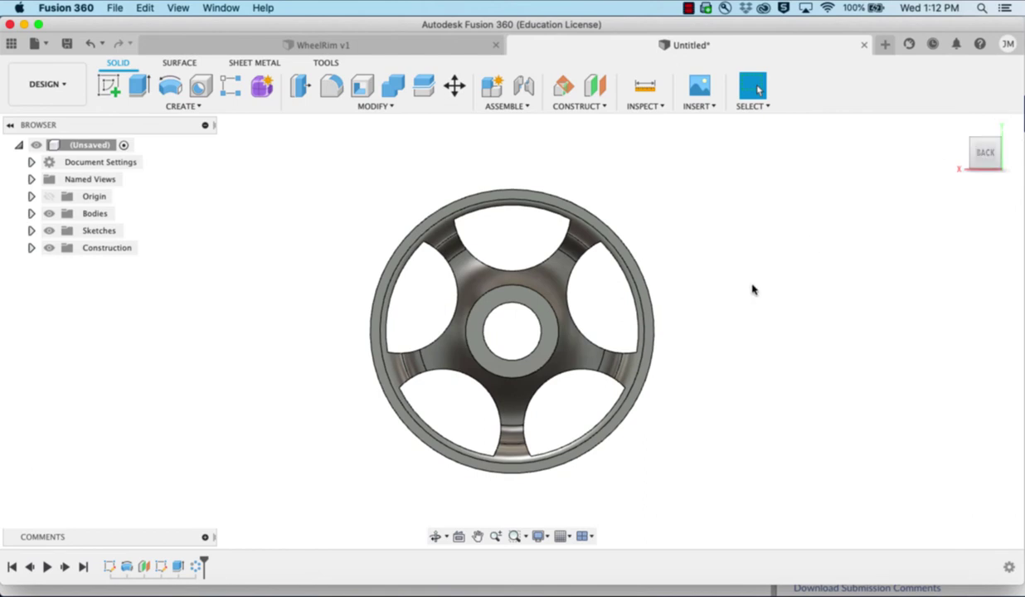
{"action": "left_click", "coordinate": [975, 146]}
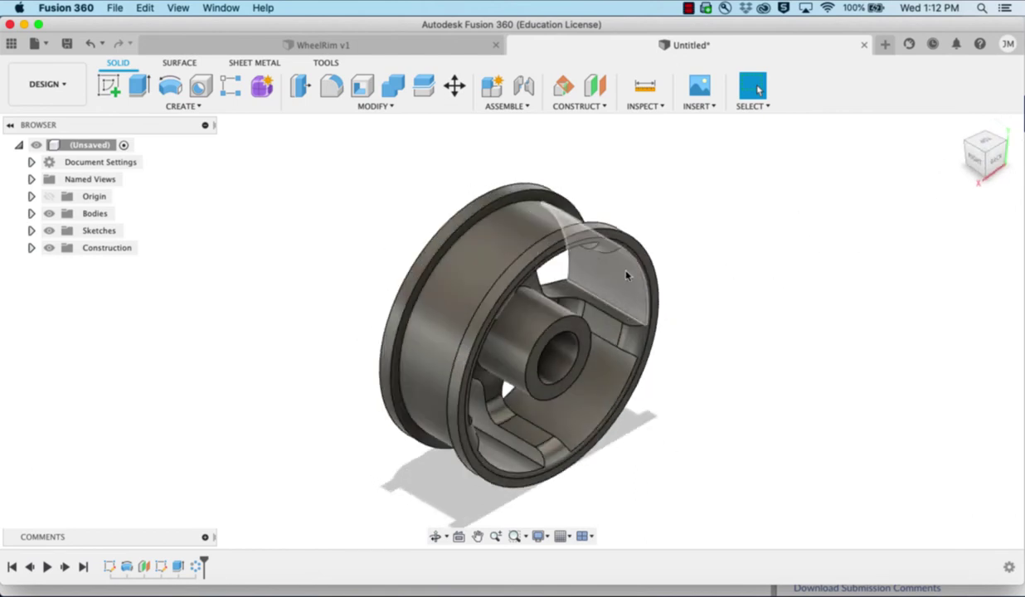
{"action": "left_click", "coordinate": [358, 46]}
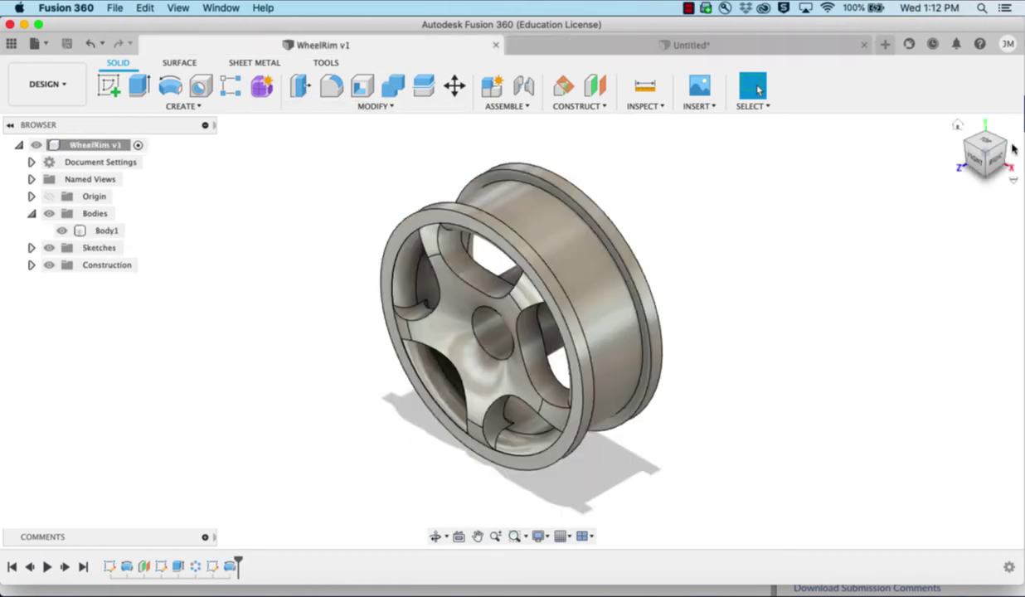
{"action": "left_click", "coordinate": [1004, 147]}
{"action": "left_click", "coordinate": [616, 284]}
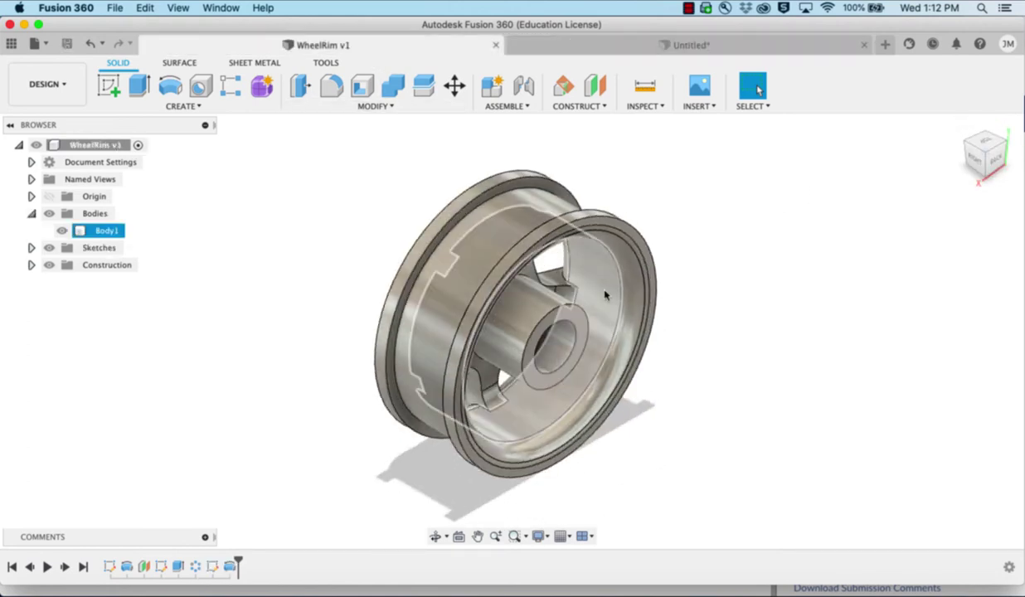
{"action": "left_click", "coordinate": [610, 47]}
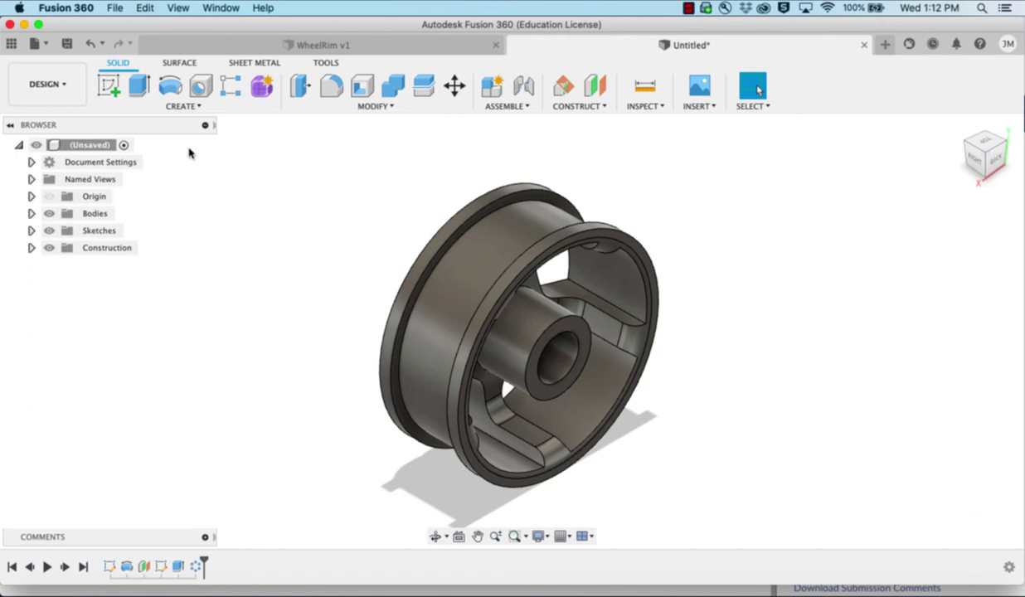
Start a new sketch on the YZ origin plane and slice the wheel rim at the sketch plane
{"action": "left_click", "coordinate": [31, 198]}
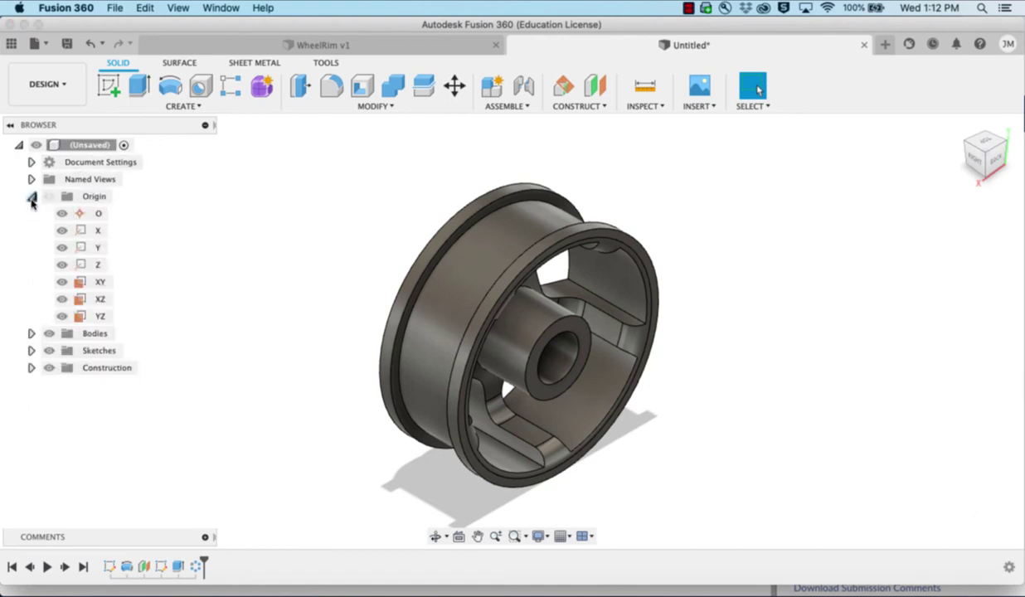
{"action": "left_click", "coordinate": [115, 87]}
{"action": "left_click", "coordinate": [99, 284]}
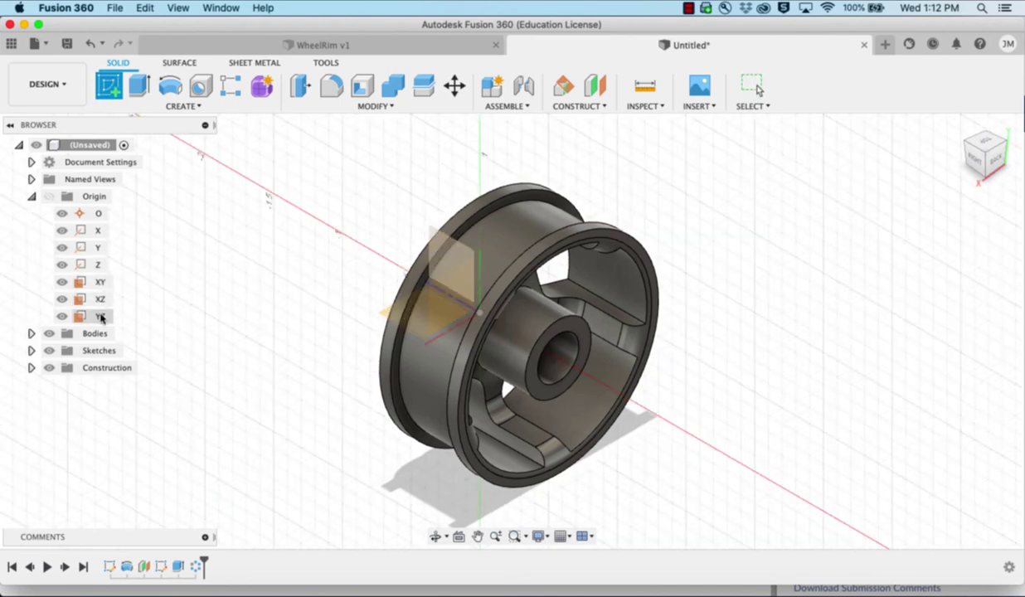
{"action": "left_click", "coordinate": [99, 316]}
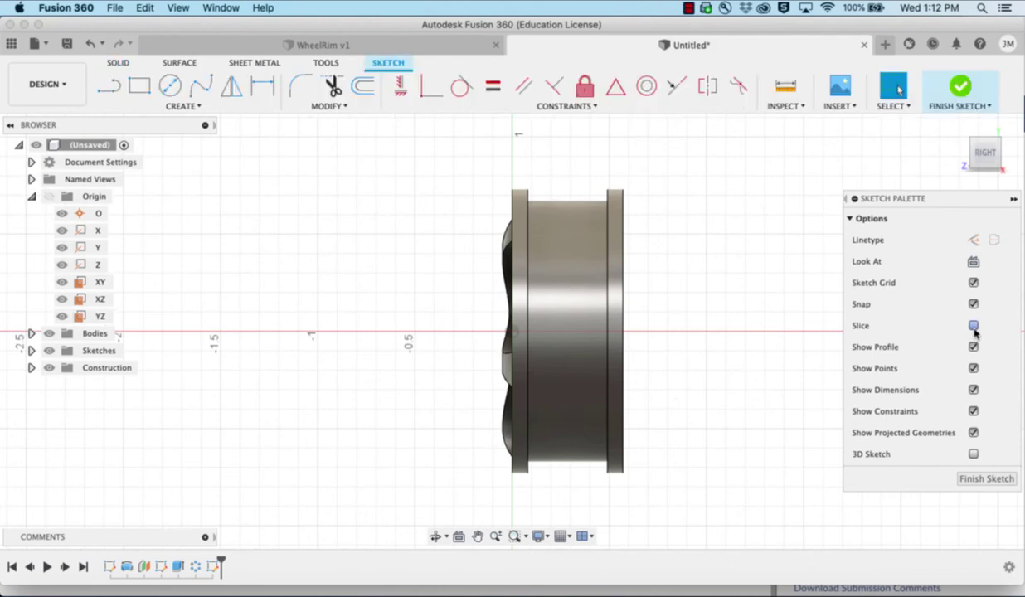
{"action": "left_click", "coordinate": [974, 326]}
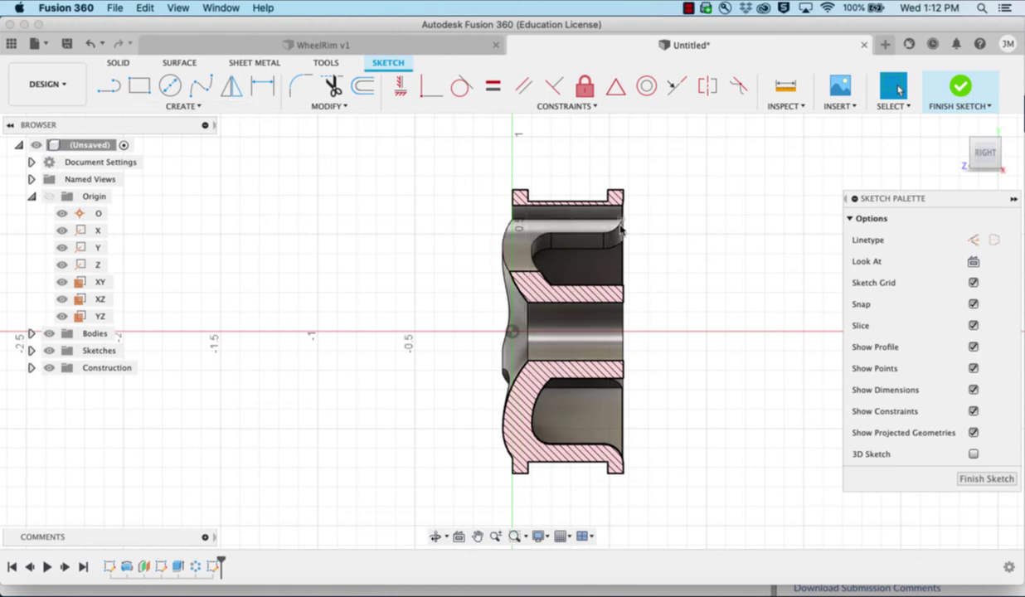
Sketch a two-point rectangle about 0.57 in by 0.07 in along the inner side of the upper rim wall's section
{"action": "scroll", "coordinate": [625, 222], "scroll_direction": "up", "scroll_amount": 5}
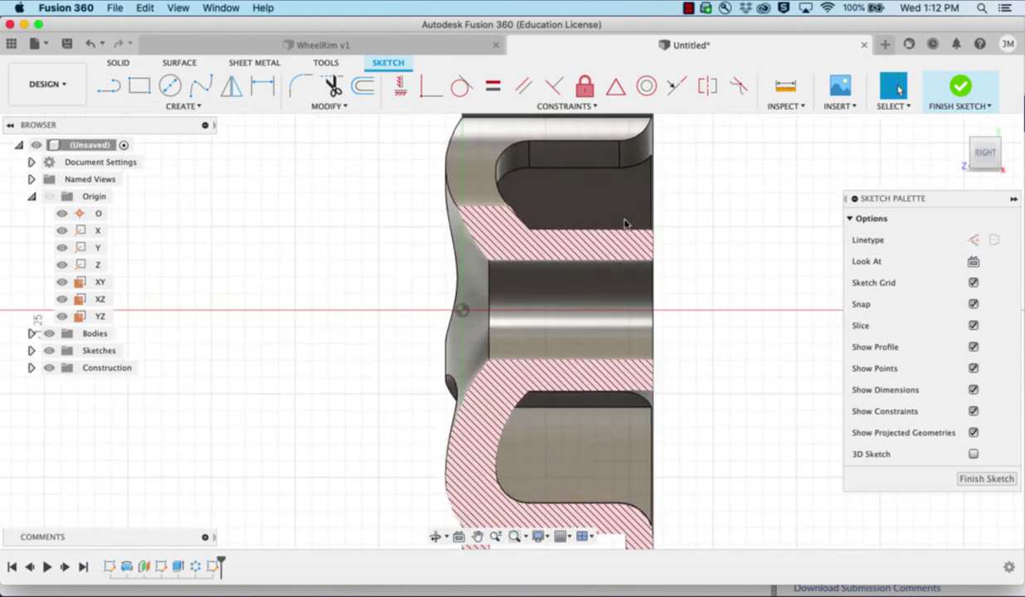
{"action": "scroll", "coordinate": [625, 222], "scroll_direction": "up", "scroll_amount": 2}
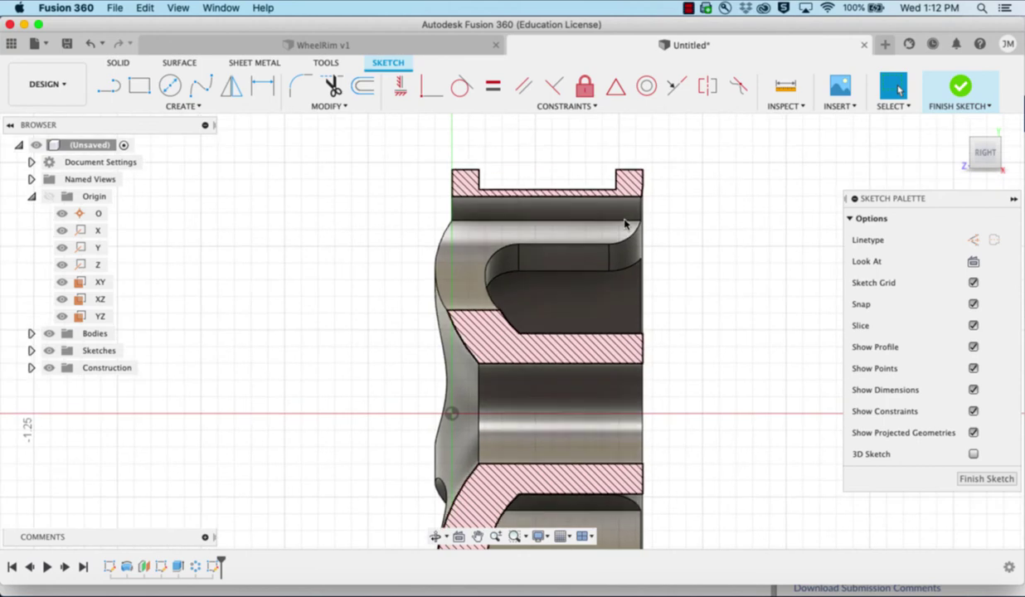
{"action": "scroll", "coordinate": [625, 222], "scroll_direction": "up", "scroll_amount": 2}
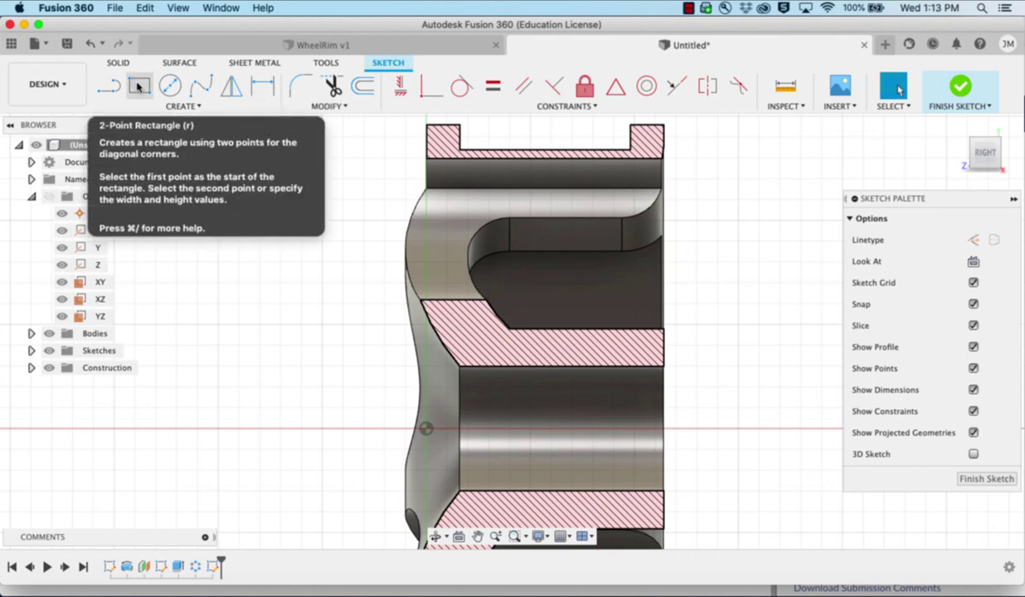
{"action": "left_click", "coordinate": [139, 85]}
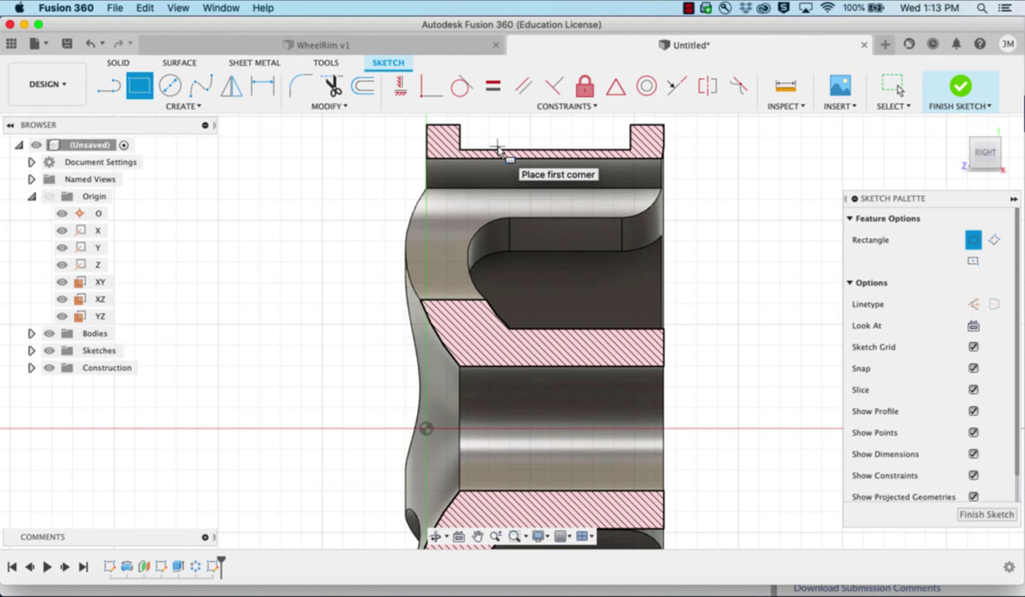
{"action": "left_click", "coordinate": [427, 159]}
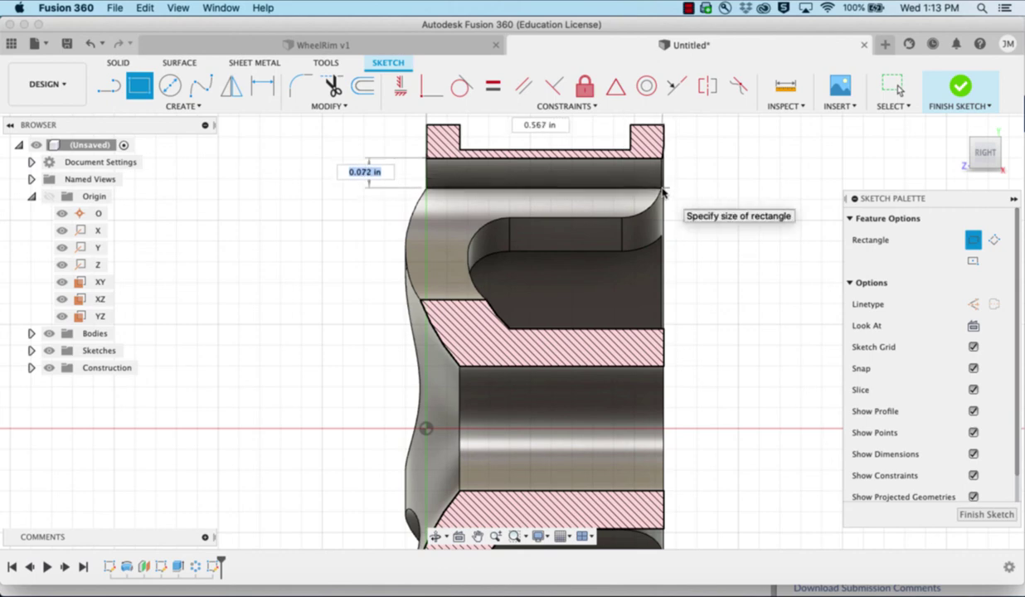
{"action": "left_click", "coordinate": [662, 191]}
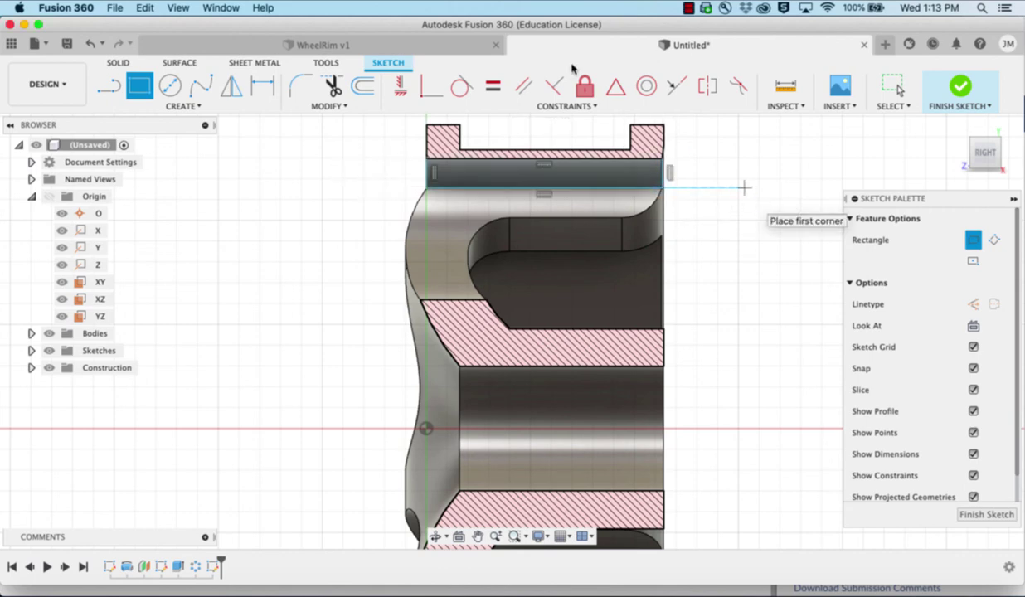
Round both lower corners of the rectangle with 0.1 in sketch fillets
{"action": "left_click", "coordinate": [301, 86]}
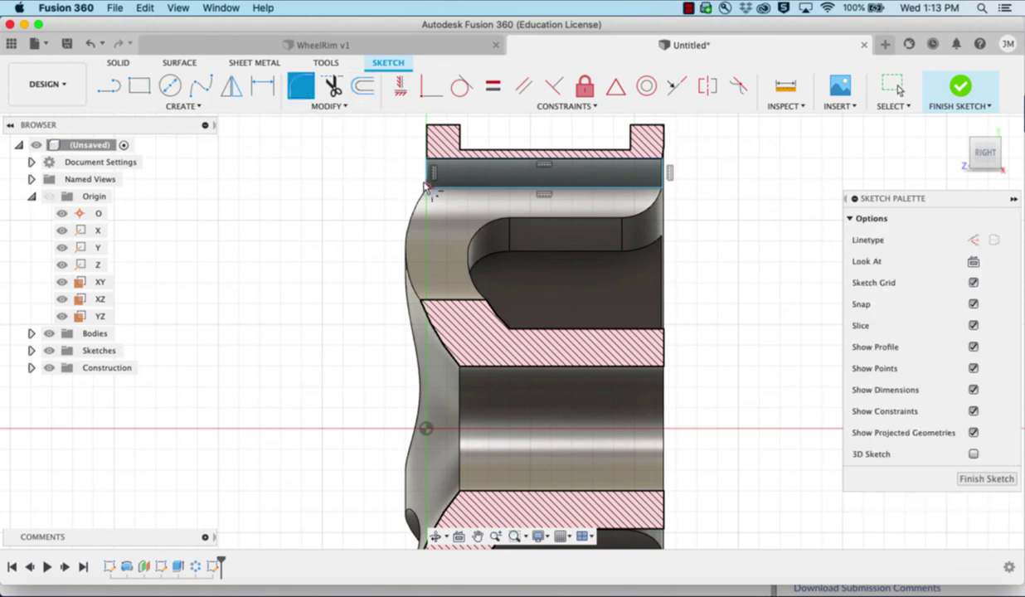
{"action": "left_click", "coordinate": [444, 192]}
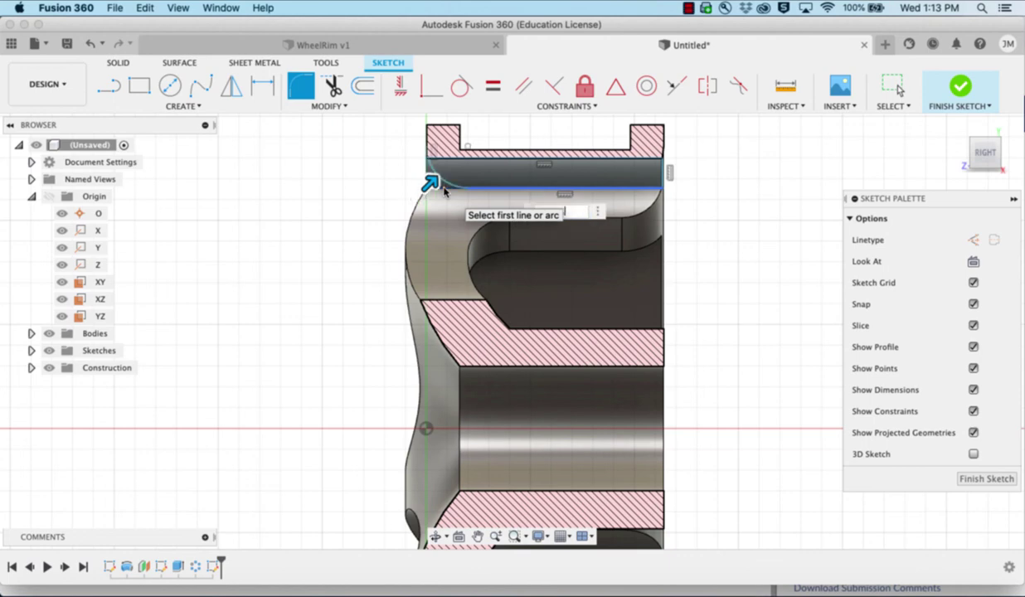
{"action": "type", "text": "0.1"}
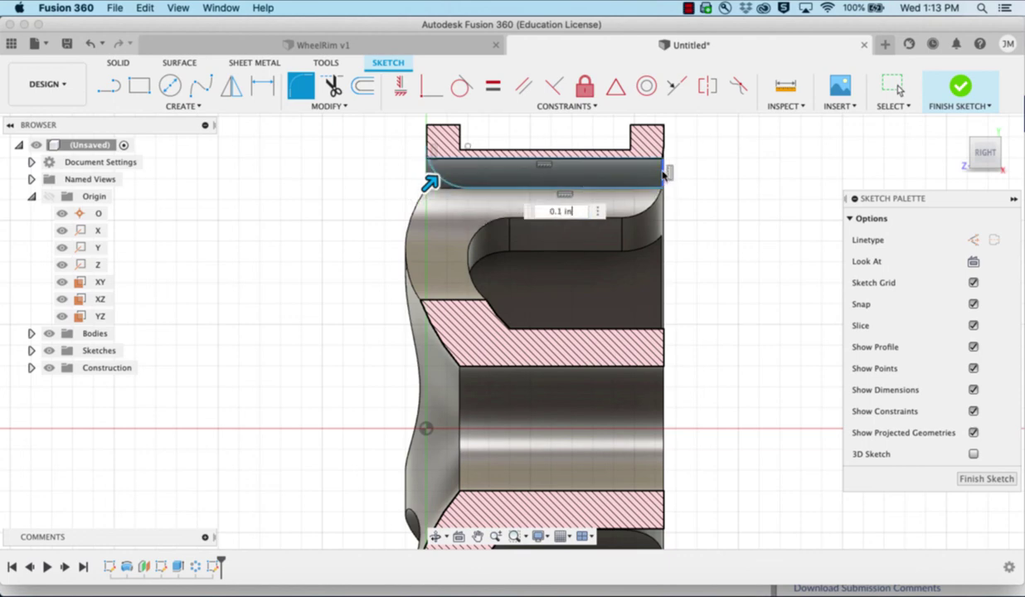
{"action": "key", "text": "Return"}
{"action": "left_click", "coordinate": [650, 190]}
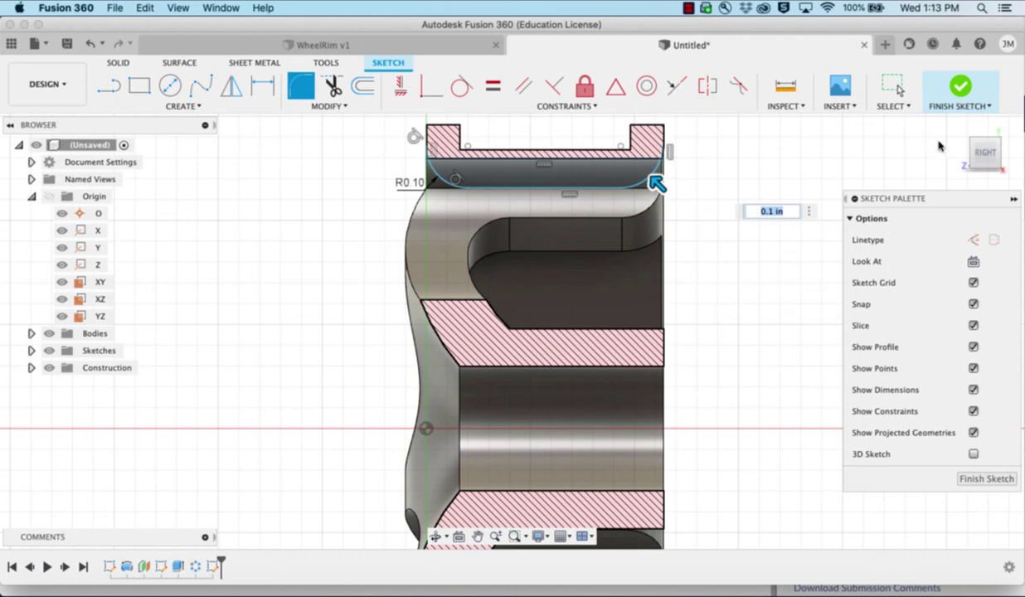
Draw a horizontal line about 0.63 in long from the origin through the hub's centre and finish the sketch
{"action": "left_click", "coordinate": [108, 87]}
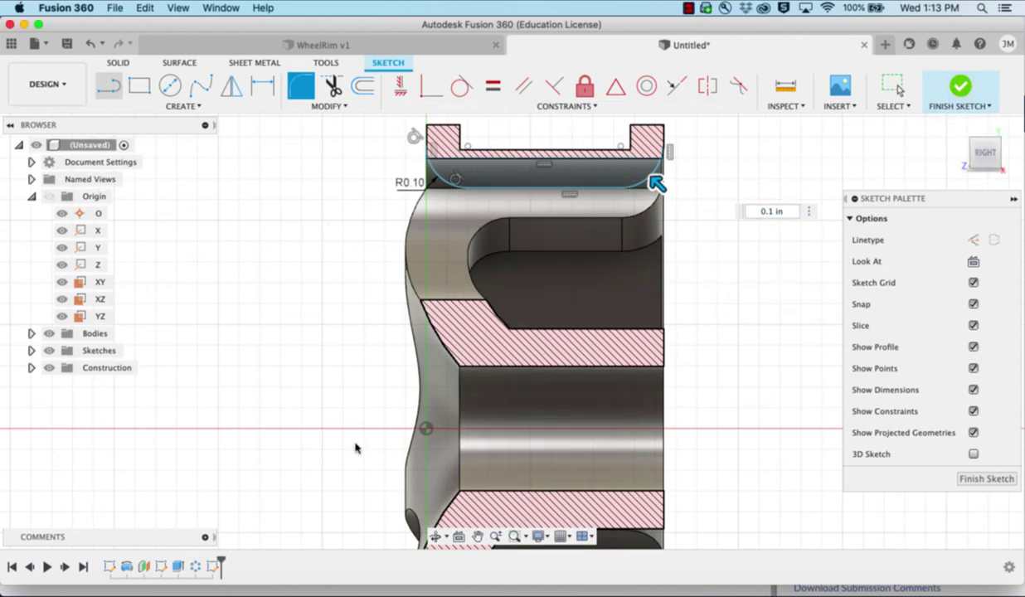
{"action": "left_click", "coordinate": [426, 428]}
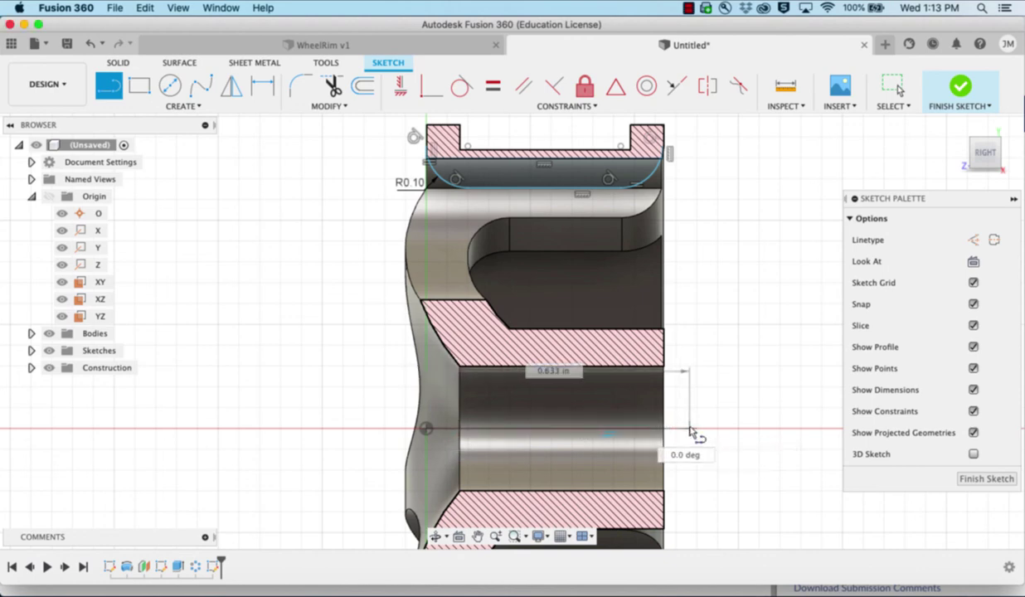
{"action": "left_click", "coordinate": [689, 429]}
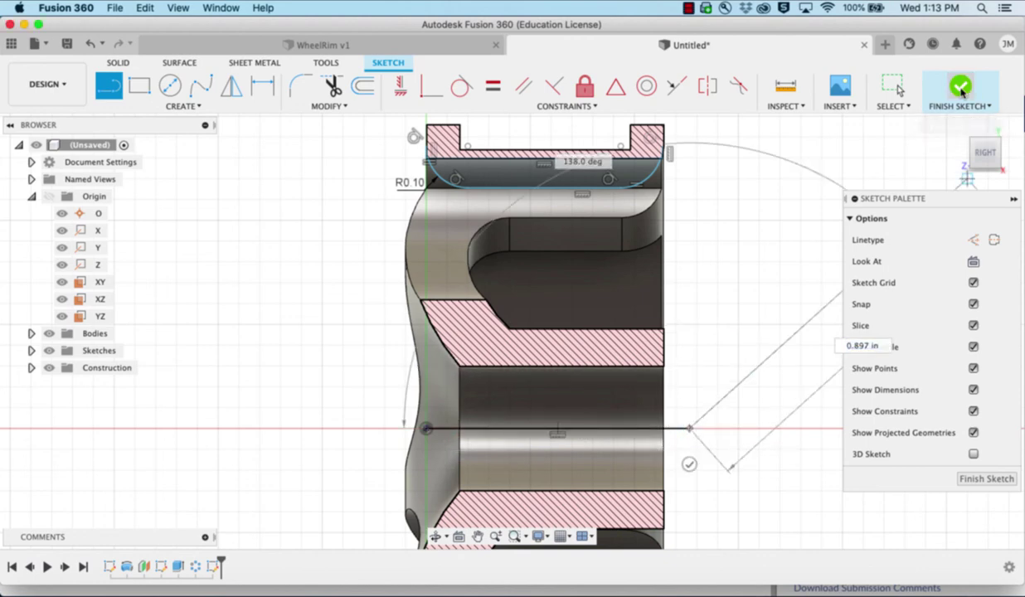
{"action": "left_click", "coordinate": [961, 86]}
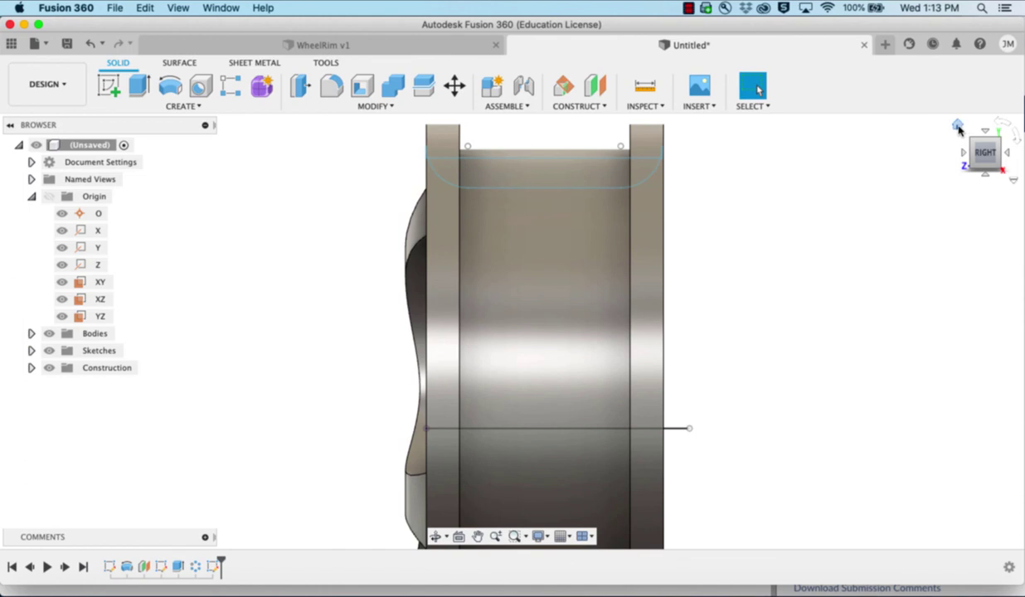
Revolve the filleted profile 360 degrees around the horizontal centre line with the Join operation
{"action": "left_click", "coordinate": [958, 126]}
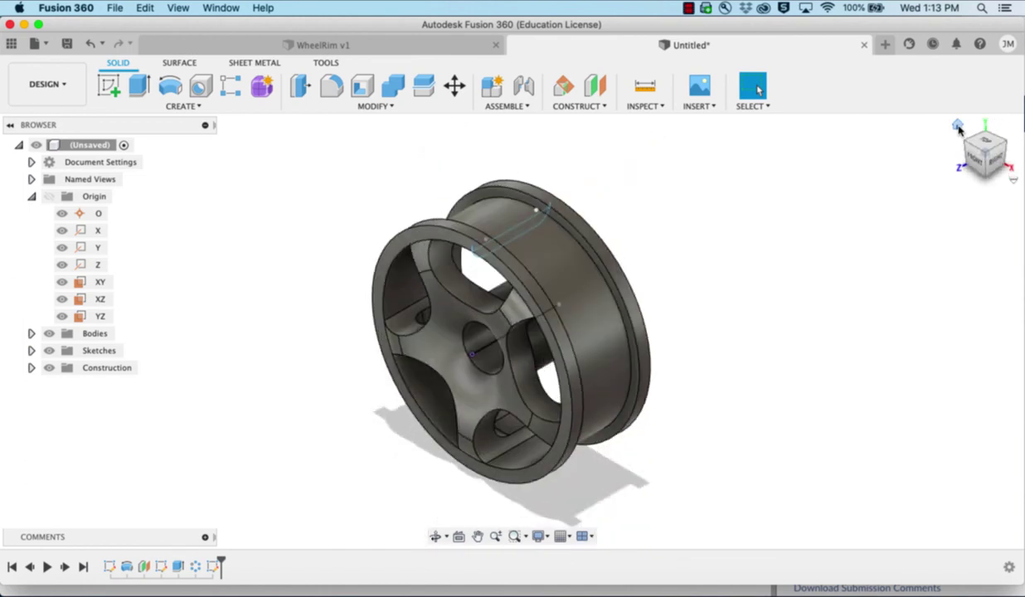
{"action": "left_click", "coordinate": [170, 86]}
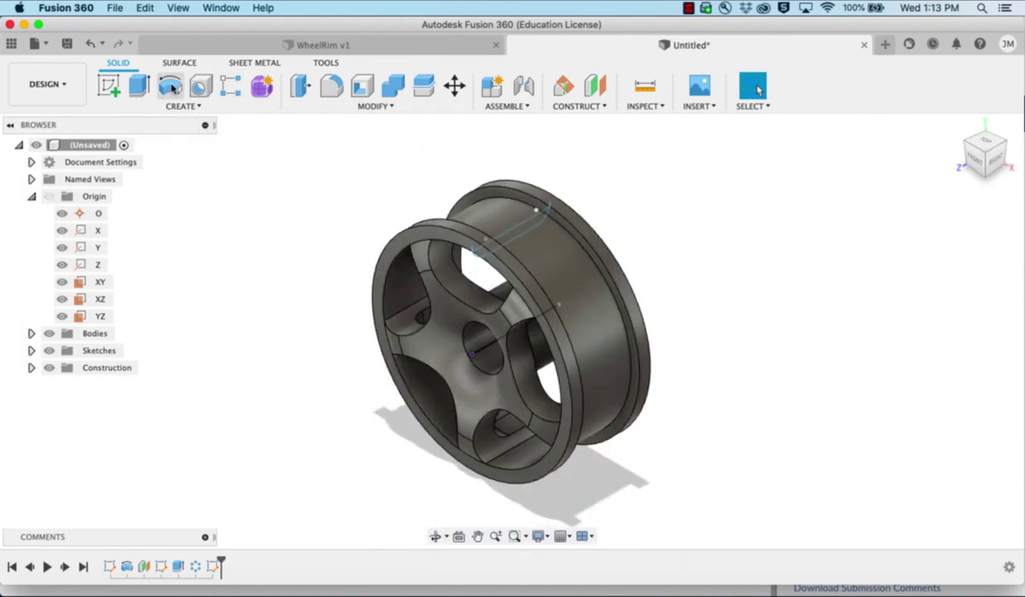
{"action": "left_click", "coordinate": [514, 239]}
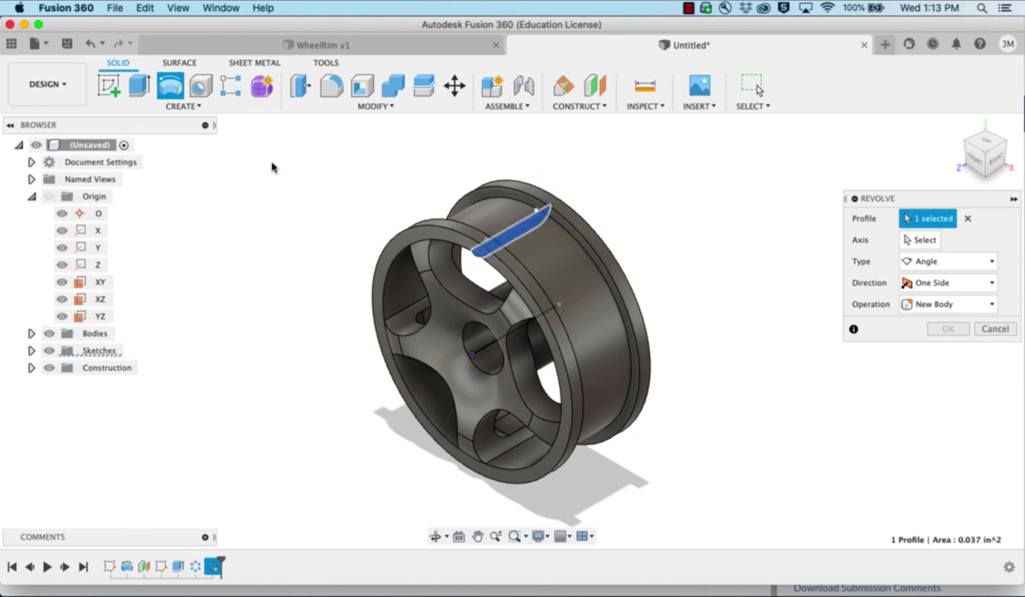
{"action": "left_click", "coordinate": [922, 239]}
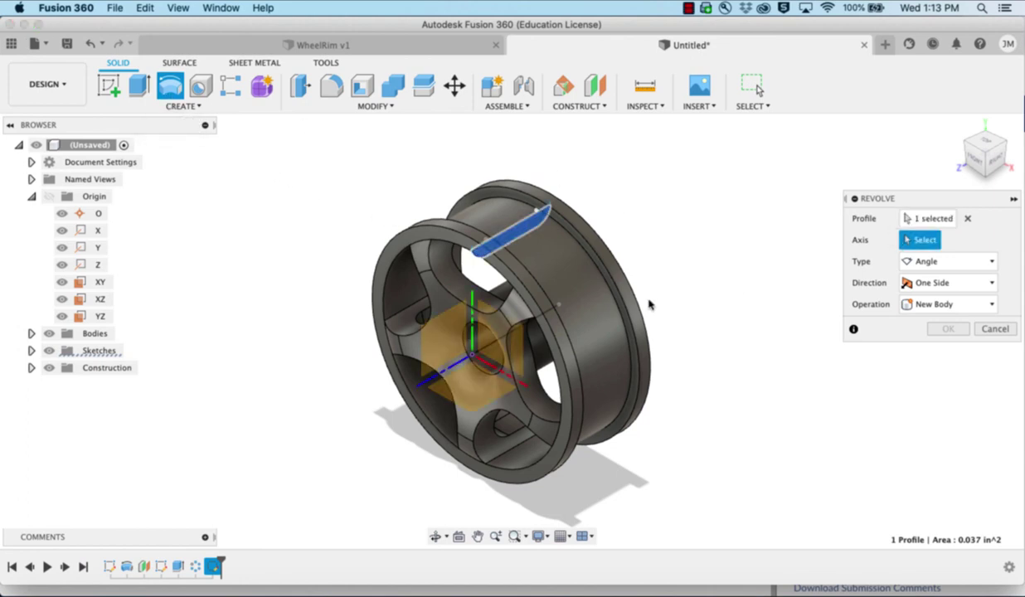
{"action": "left_click", "coordinate": [491, 348]}
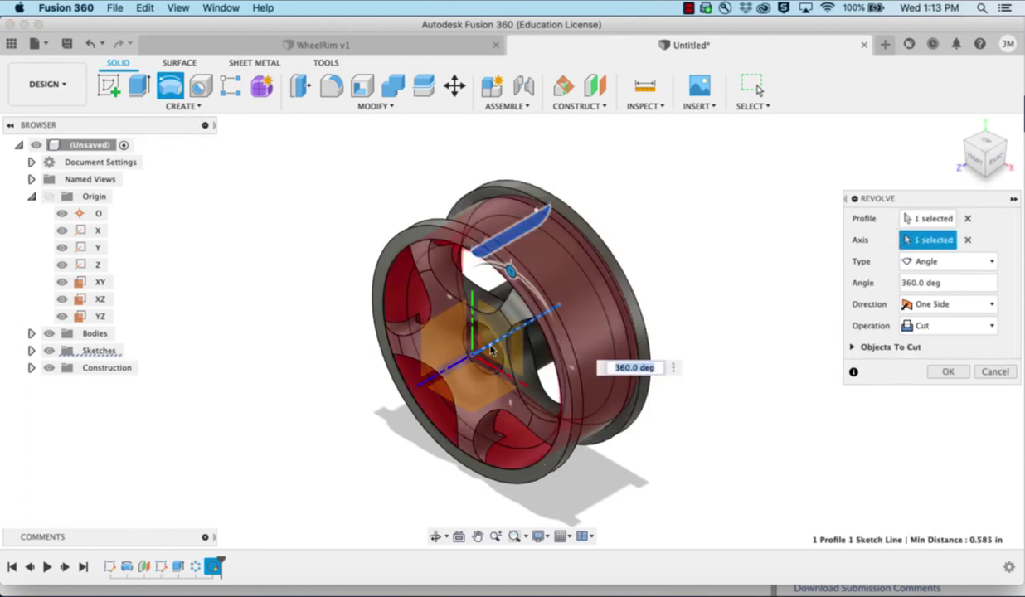
{"action": "left_click", "coordinate": [922, 325]}
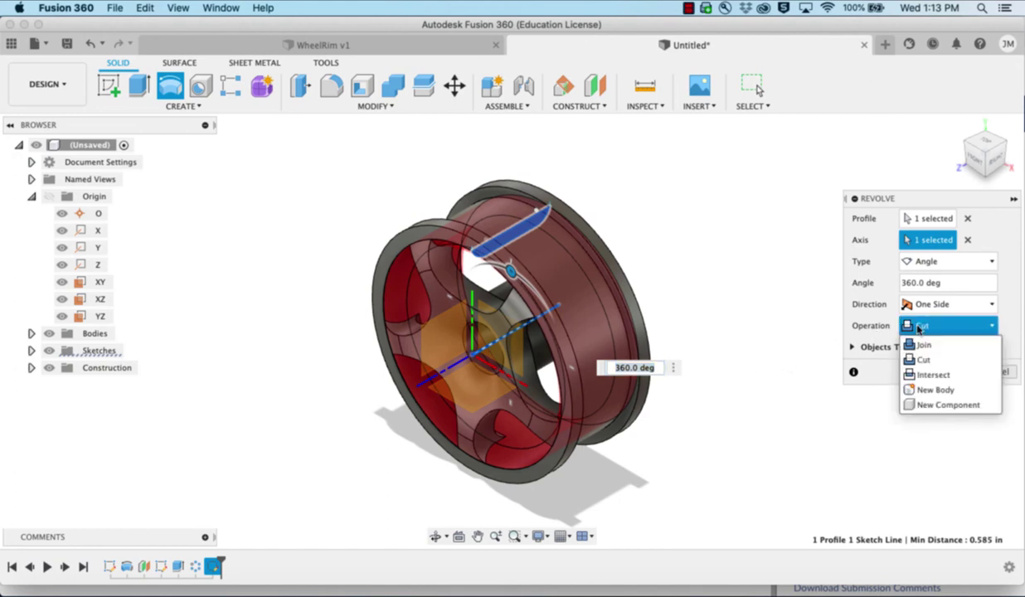
{"action": "left_click", "coordinate": [919, 339]}
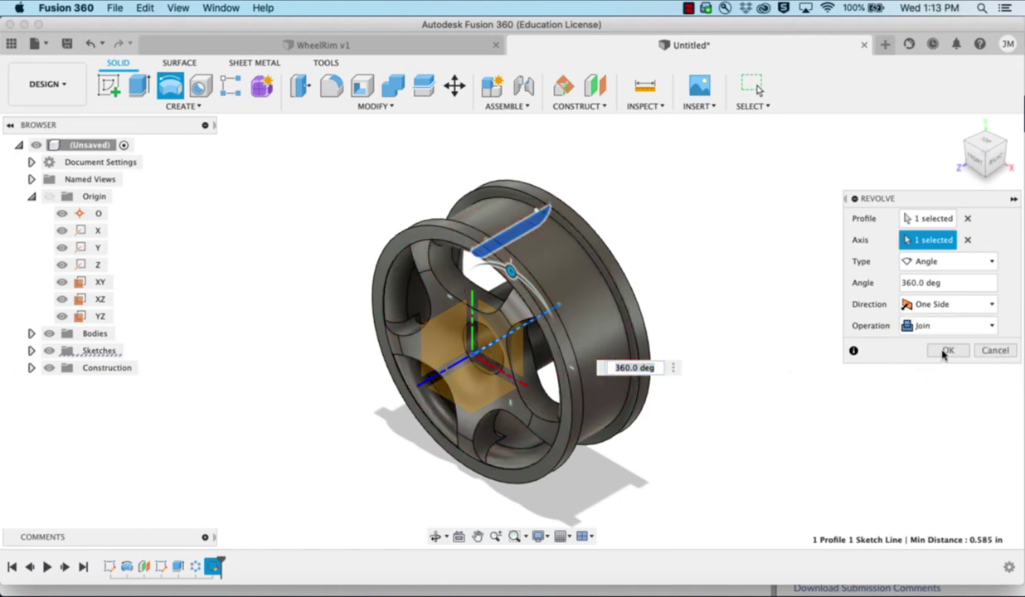
{"action": "left_click", "coordinate": [945, 350]}
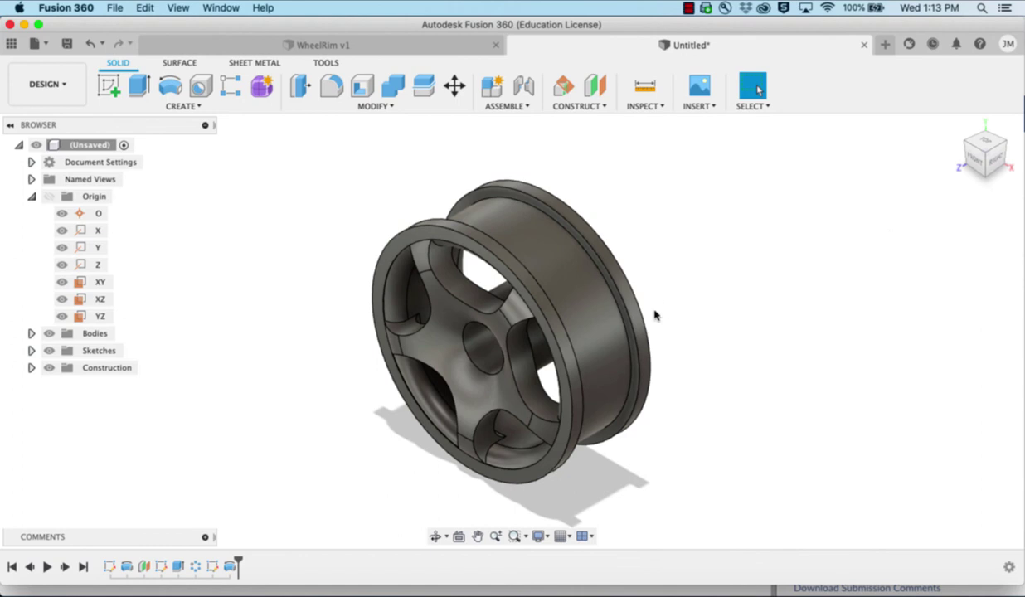
Apply the Aluminum - Polished appearance from the metal library to the wheel rim body
{"action": "left_click", "coordinate": [985, 156]}
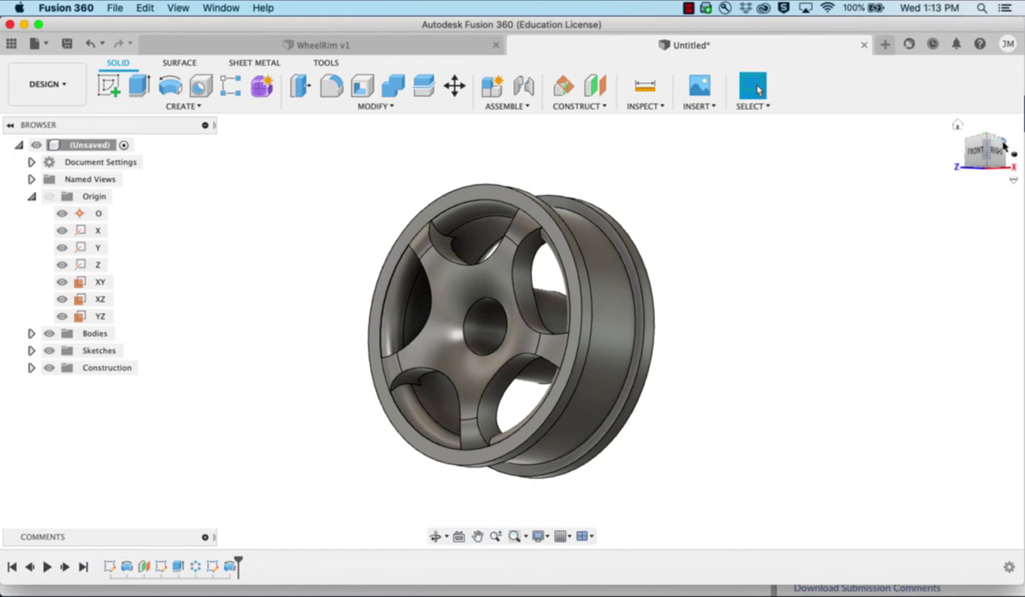
{"action": "left_click", "coordinate": [1004, 146]}
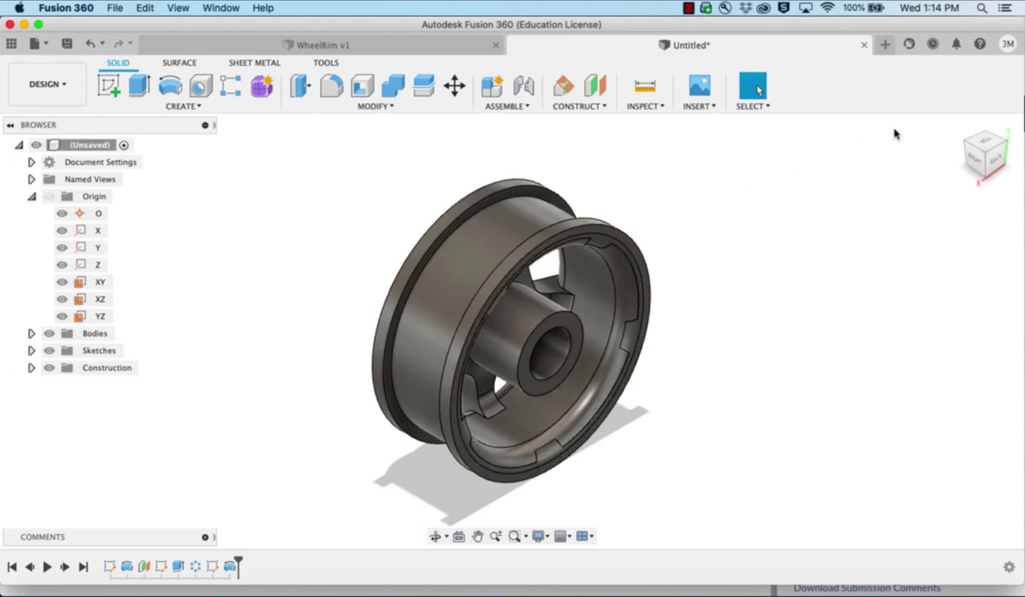
{"action": "left_click", "coordinate": [957, 126]}
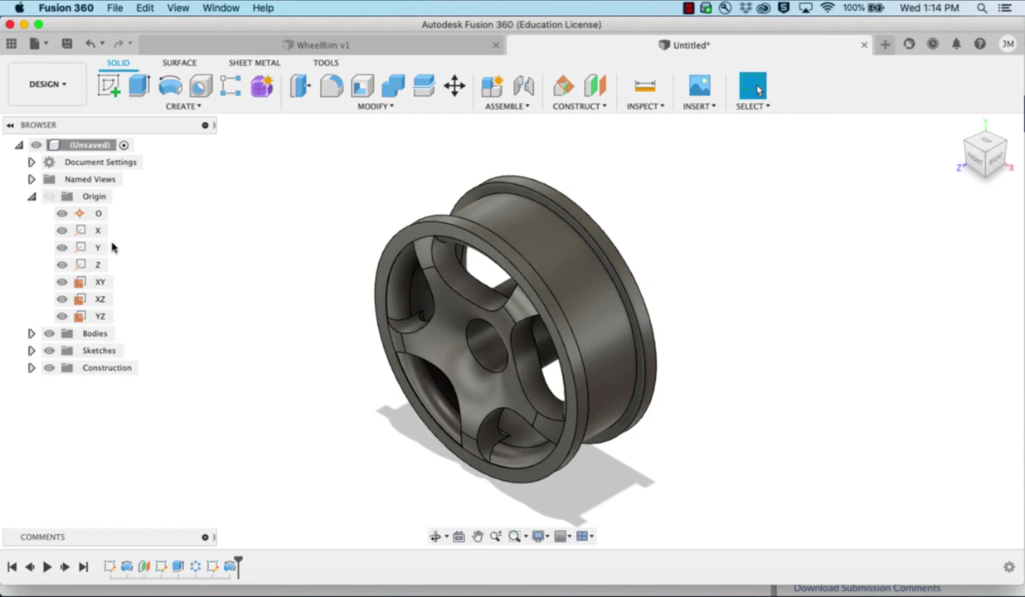
{"action": "left_click", "coordinate": [31, 334]}
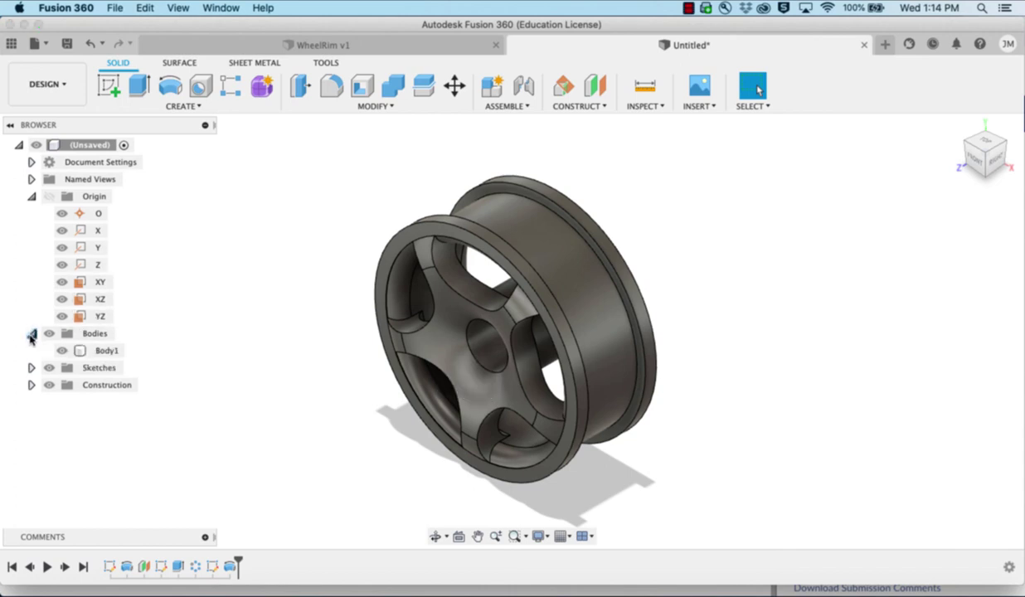
{"action": "right_click", "coordinate": [97, 353]}
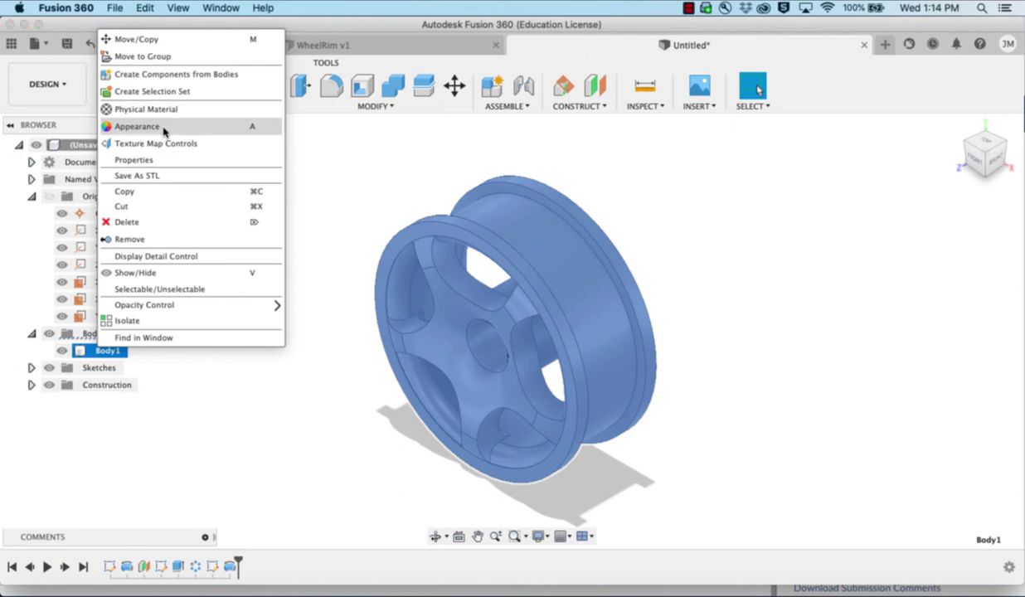
{"action": "left_click", "coordinate": [137, 126]}
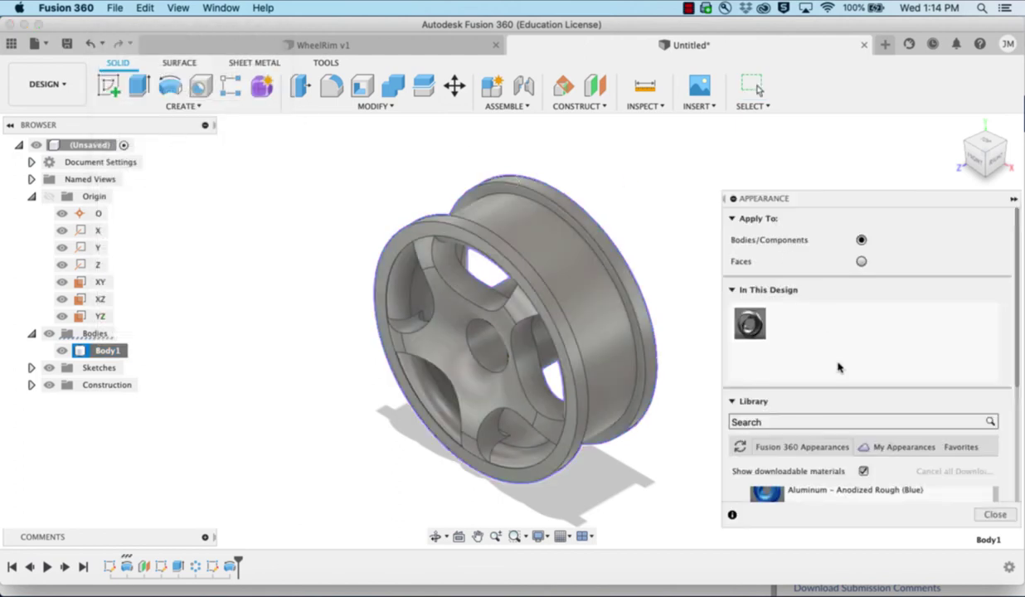
{"action": "scroll", "coordinate": [865, 465], "scroll_direction": "down", "scroll_amount": 10}
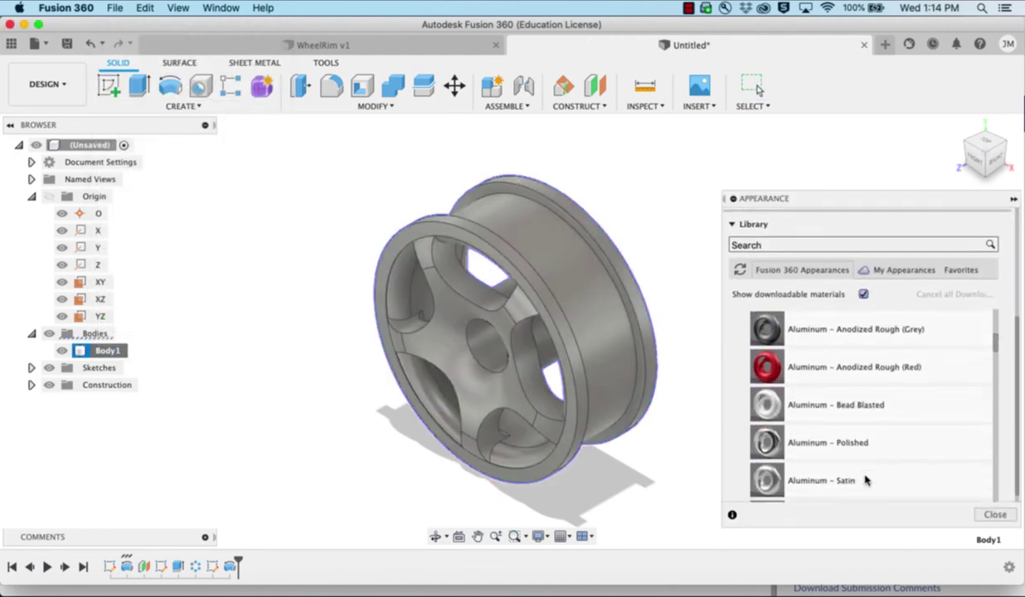
{"action": "scroll", "coordinate": [865, 481], "scroll_direction": "up", "scroll_amount": 6}
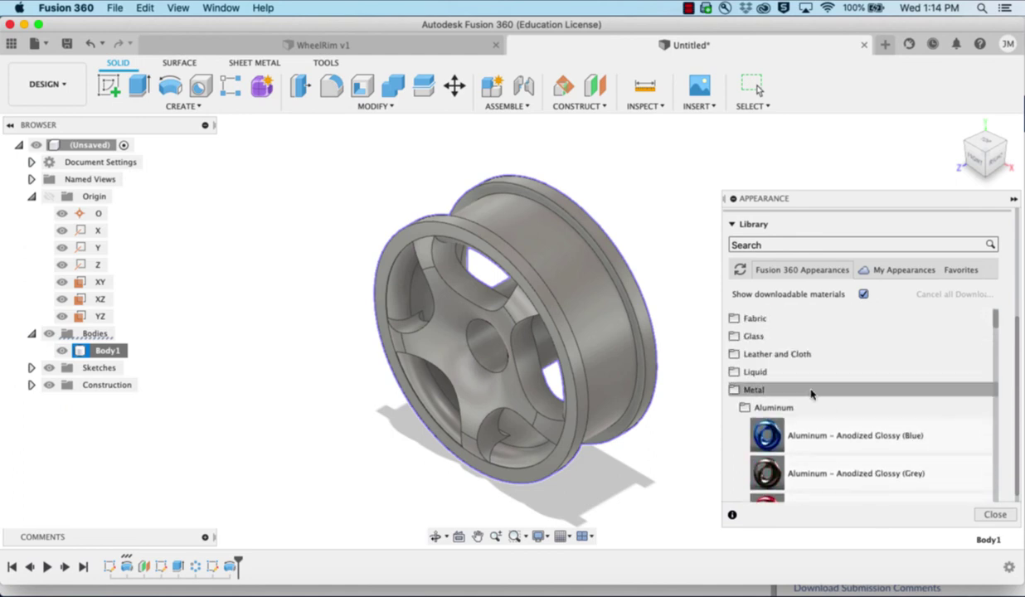
{"action": "scroll", "coordinate": [854, 397], "scroll_direction": "down", "scroll_amount": 6}
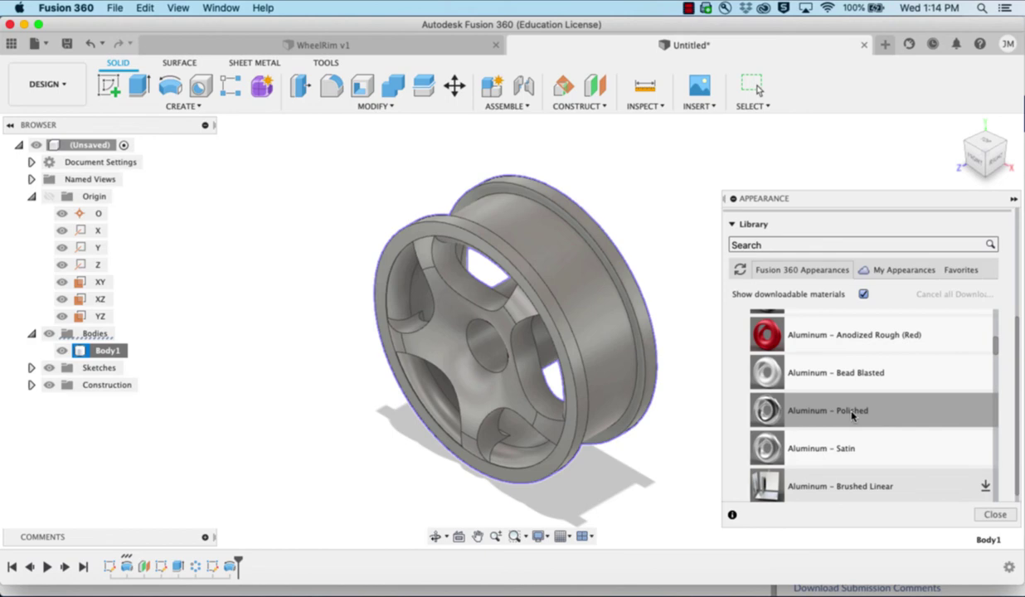
{"action": "left_click_drag", "start_coordinate": [852, 414], "coordinate": [570, 319]}
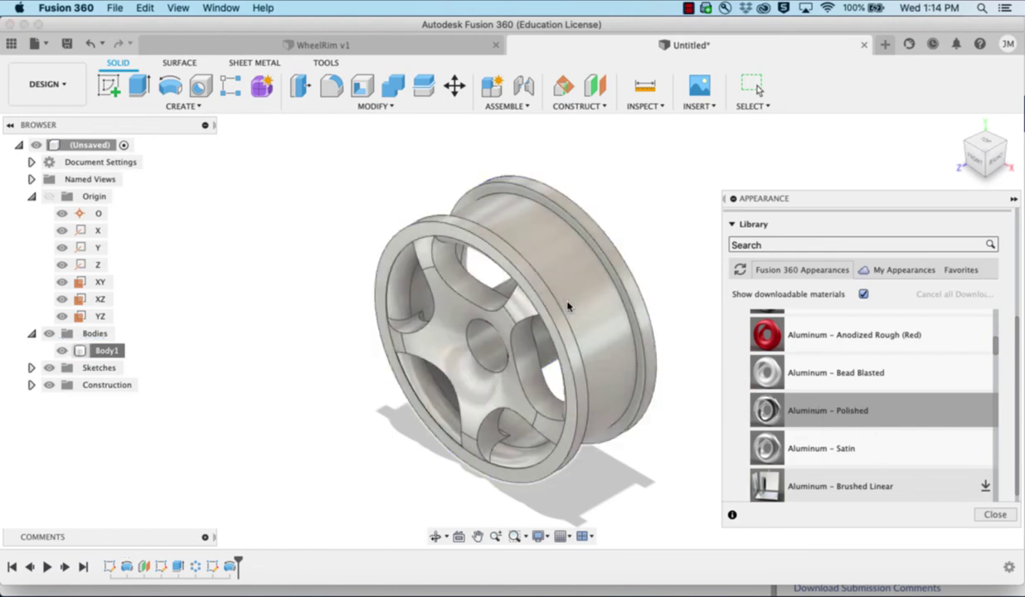
{"action": "left_click", "coordinate": [996, 516]}
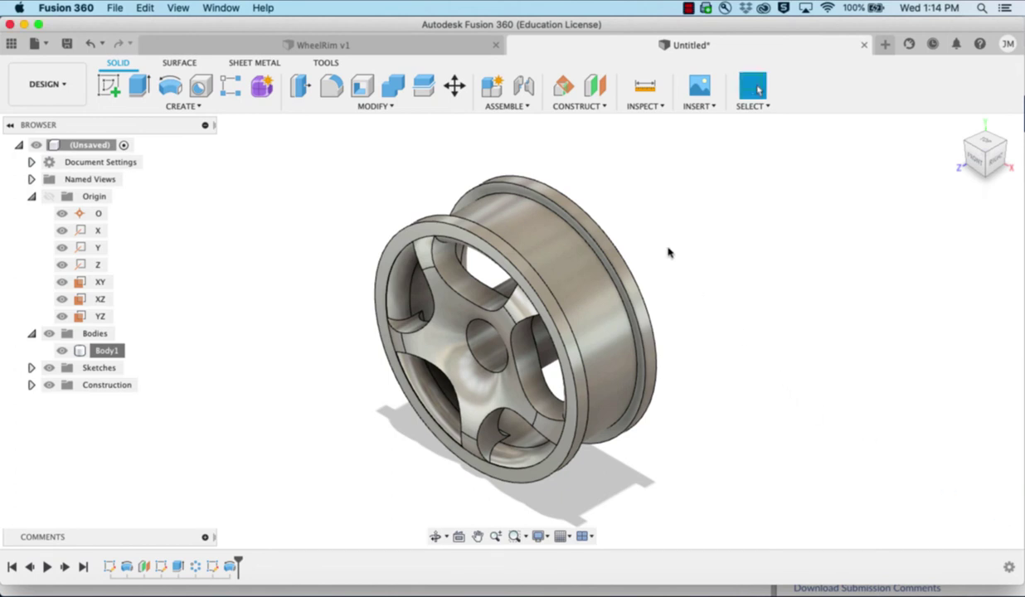